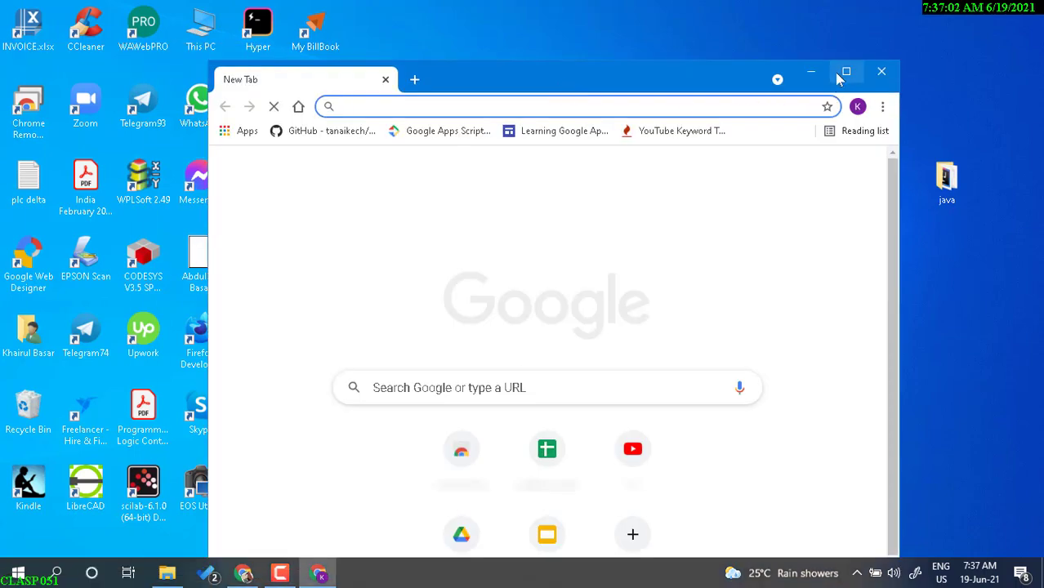
# Open Google Sheets in a maximized browser window and close the seat booking tutorial page.
pyautogui.click(845, 72)
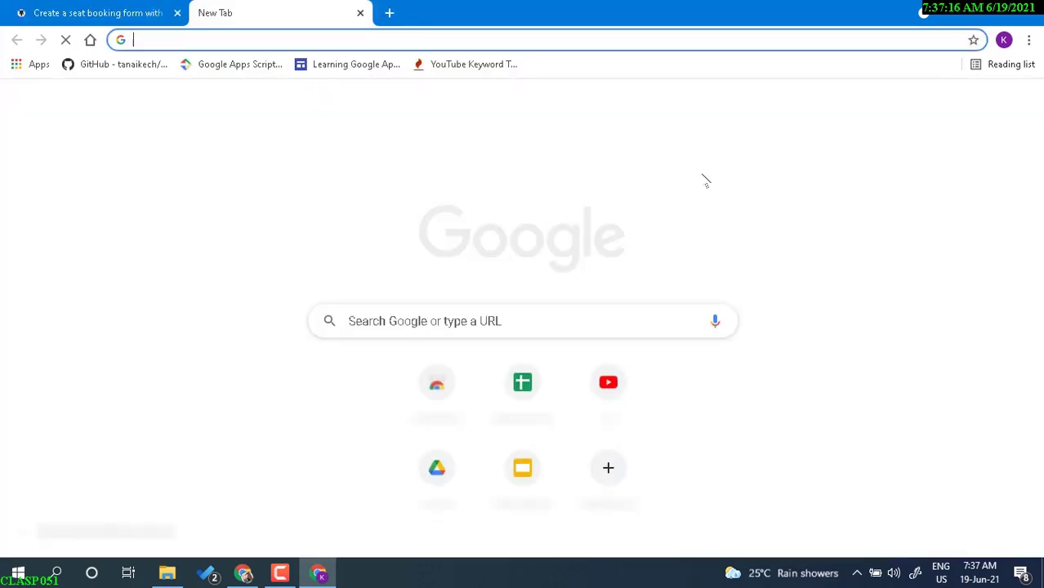
pyautogui.click(525, 402)
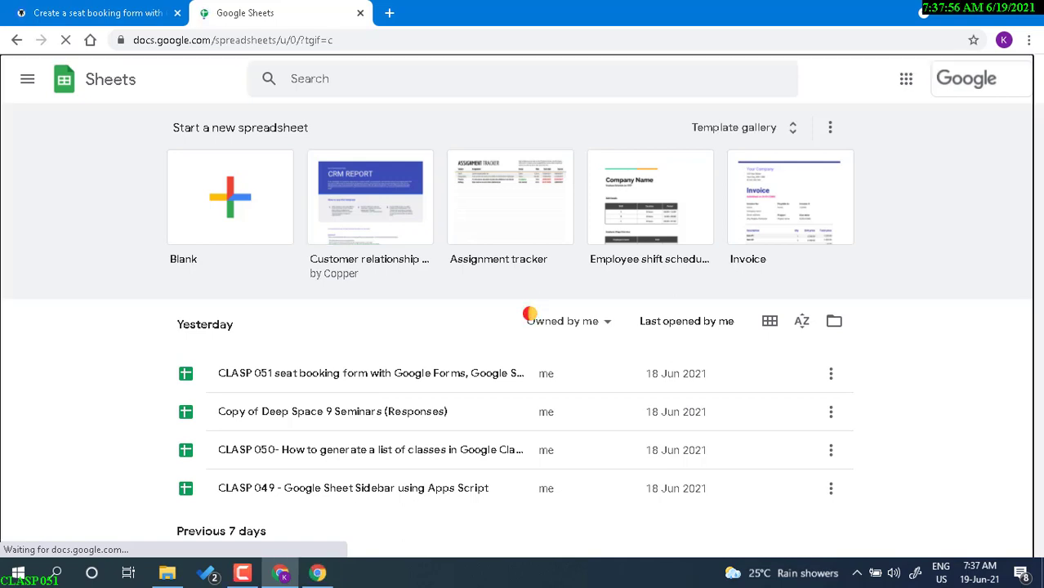
pyautogui.click(177, 13)
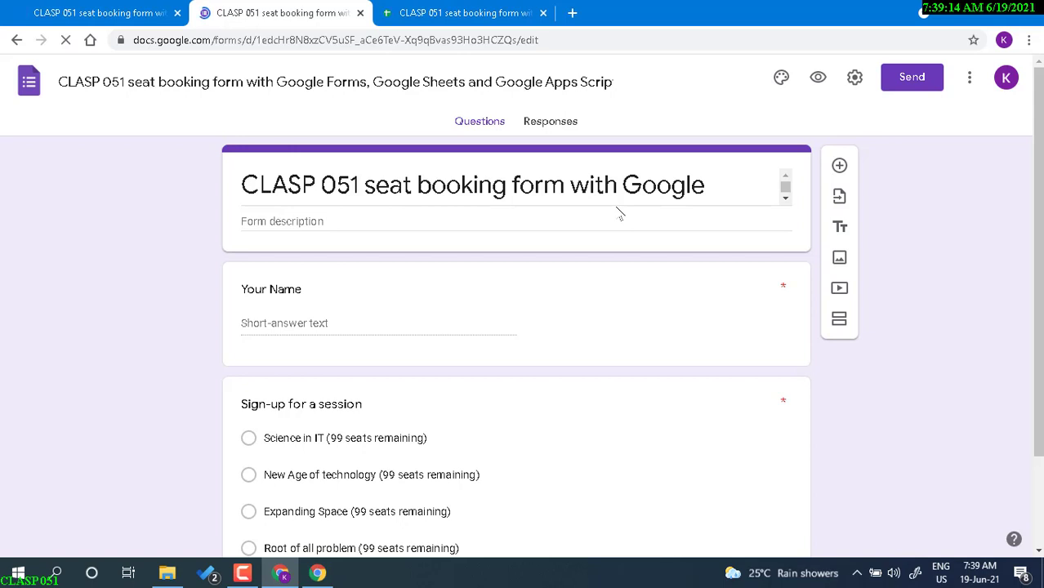
# Review the seat booking form's questions, including the name field and the session sign-up options.
pyautogui.scroll(-1, 574, 268)
pyautogui.scroll(-1, 572, 270)
pyautogui.scroll(2, 564, 270)
pyautogui.scroll(-2, 327, 331)
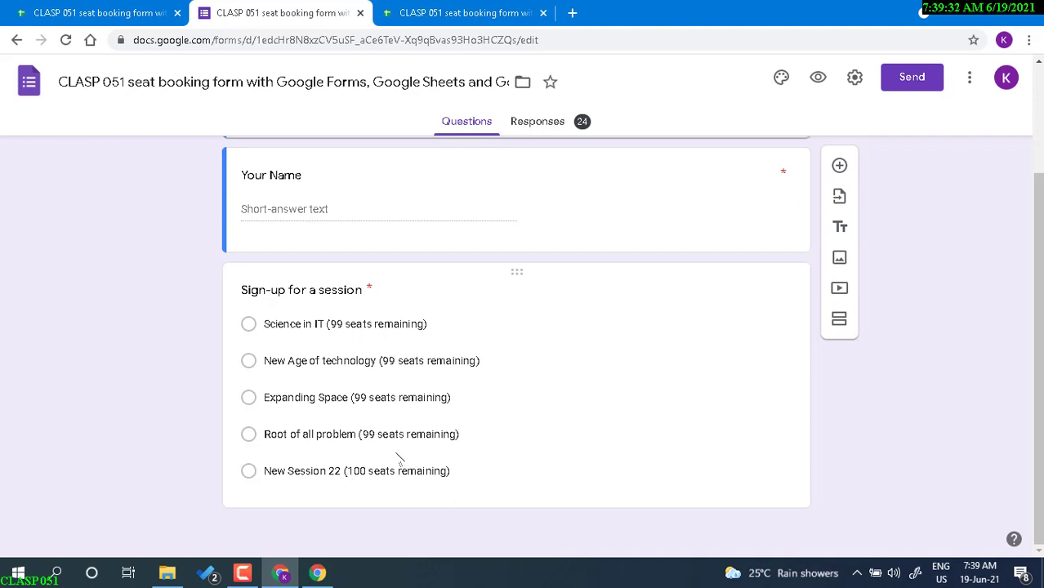
# Review the form's response summary charts, paging through the full legend of the session sign-up chart.
pyautogui.click(549, 127)
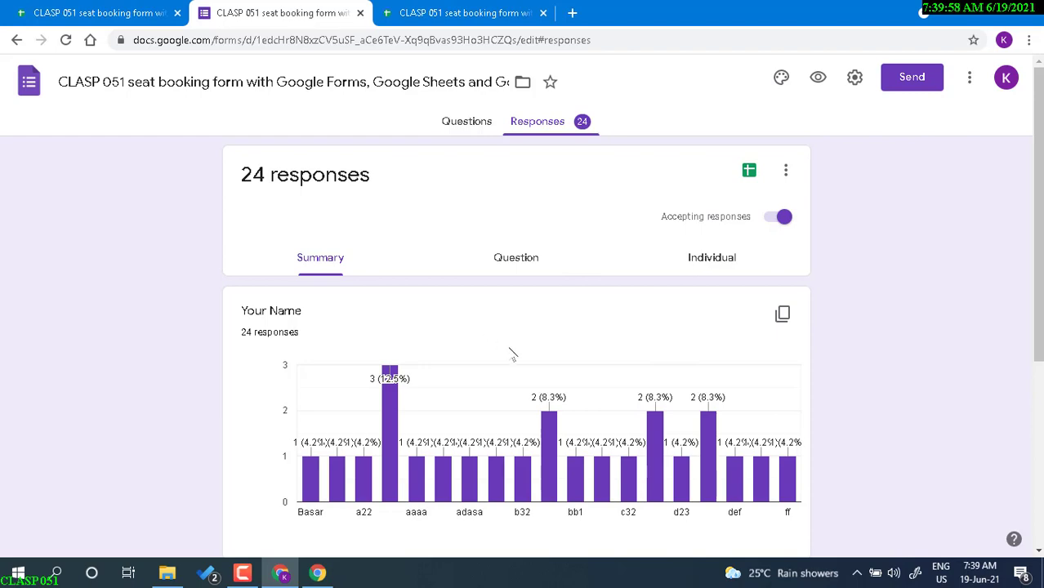
pyautogui.scroll(-2, 508, 243)
pyautogui.scroll(-2, 500, 299)
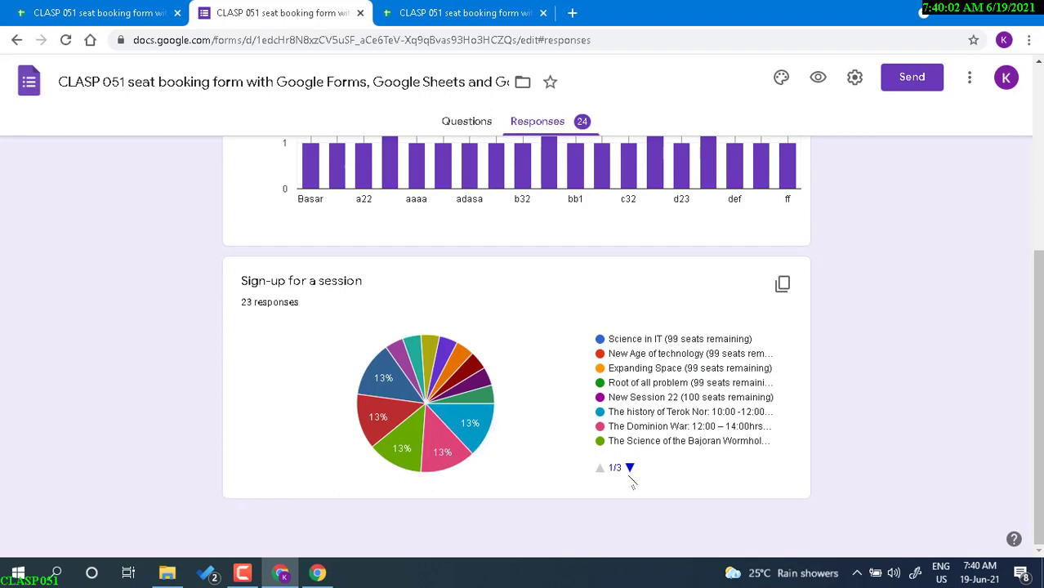
pyautogui.click(630, 468)
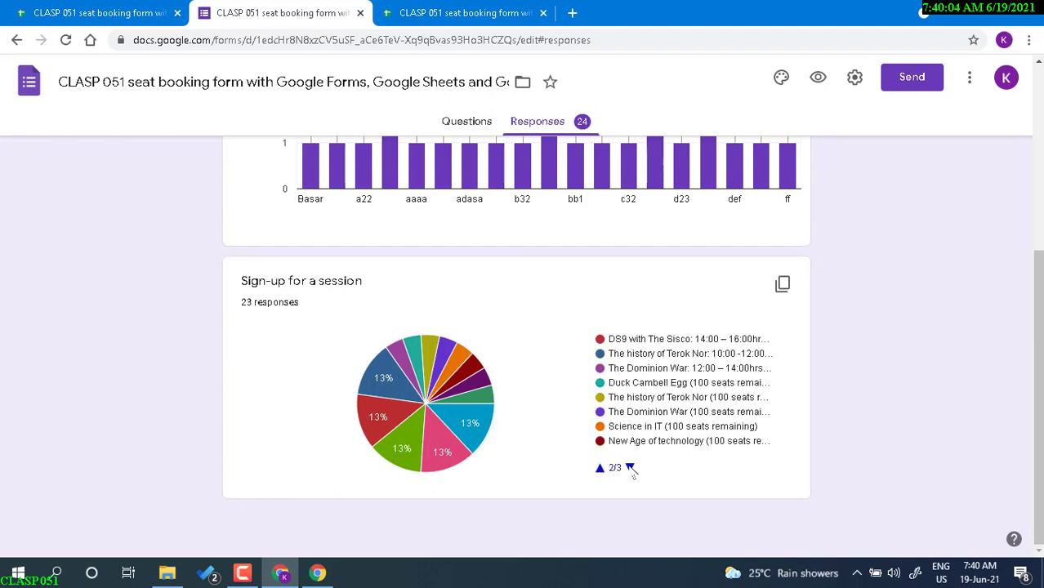
pyautogui.click(630, 468)
pyautogui.scroll(4, 450, 400)
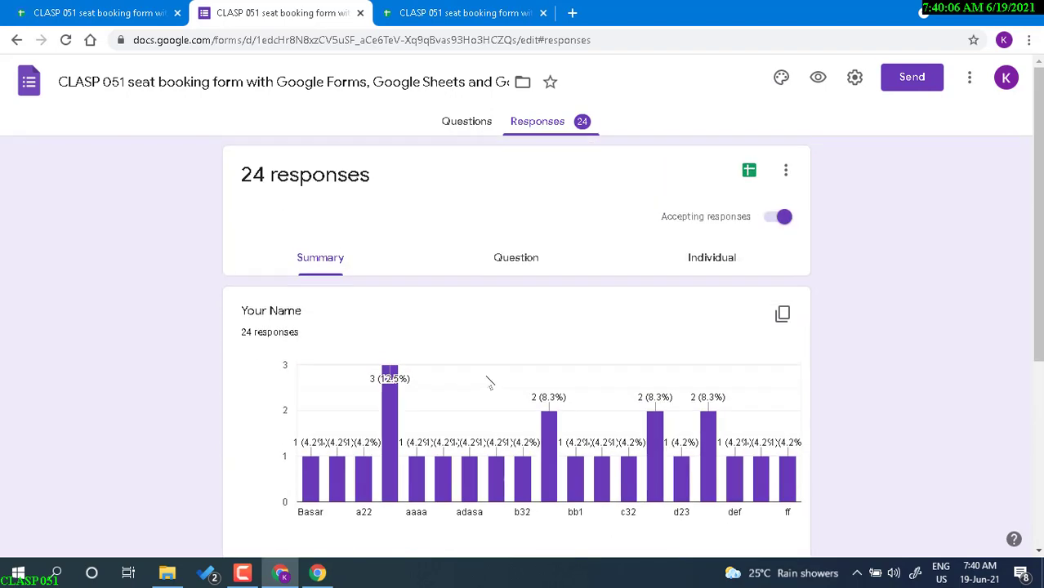
# View the form's individual responses, moving from the first to the third submission.
pyautogui.click(733, 267)
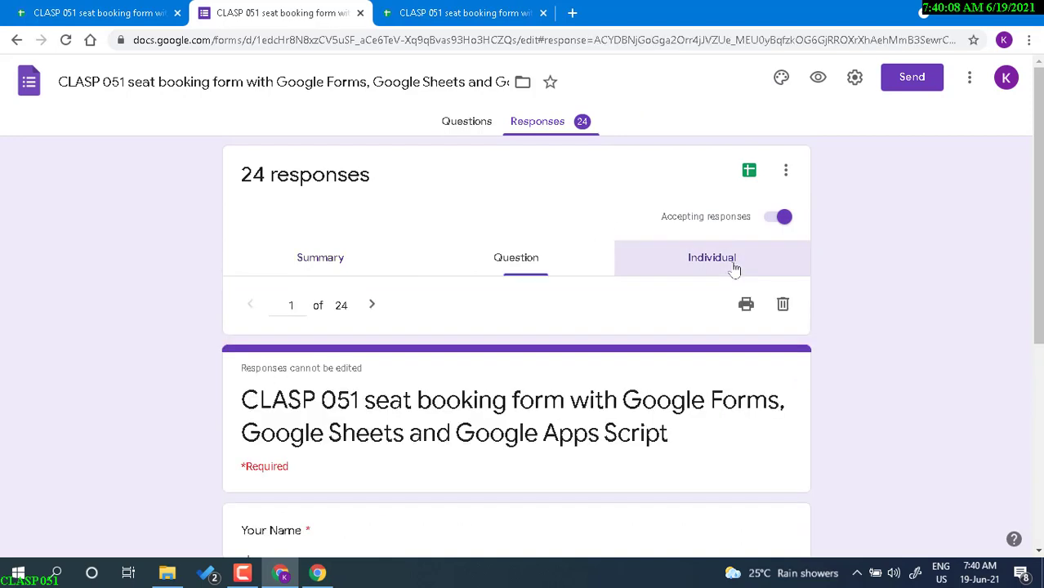
pyautogui.scroll(-5, 434, 351)
pyautogui.scroll(3, 457, 356)
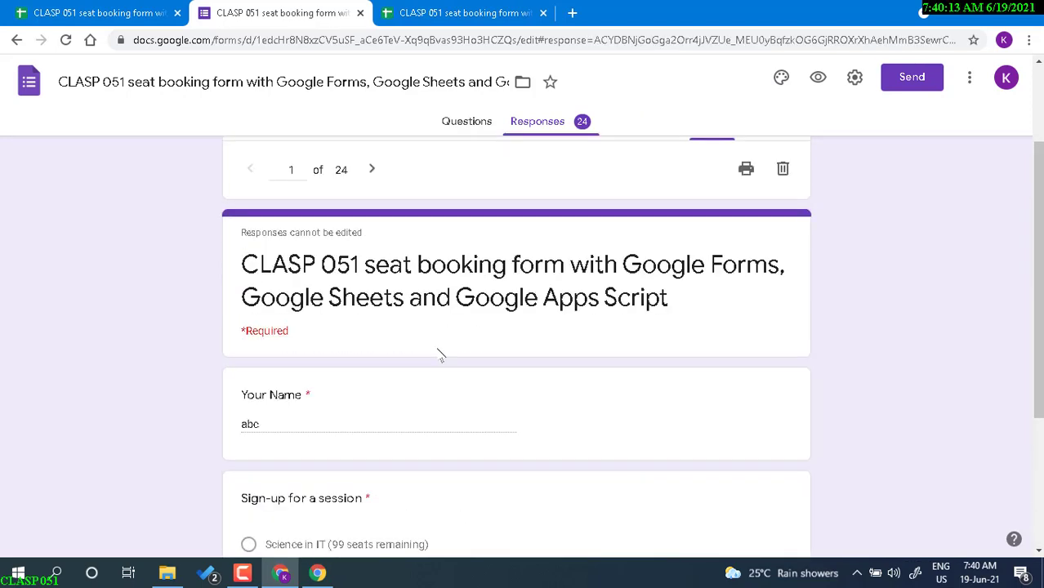
pyautogui.click(373, 169)
pyautogui.click(373, 169)
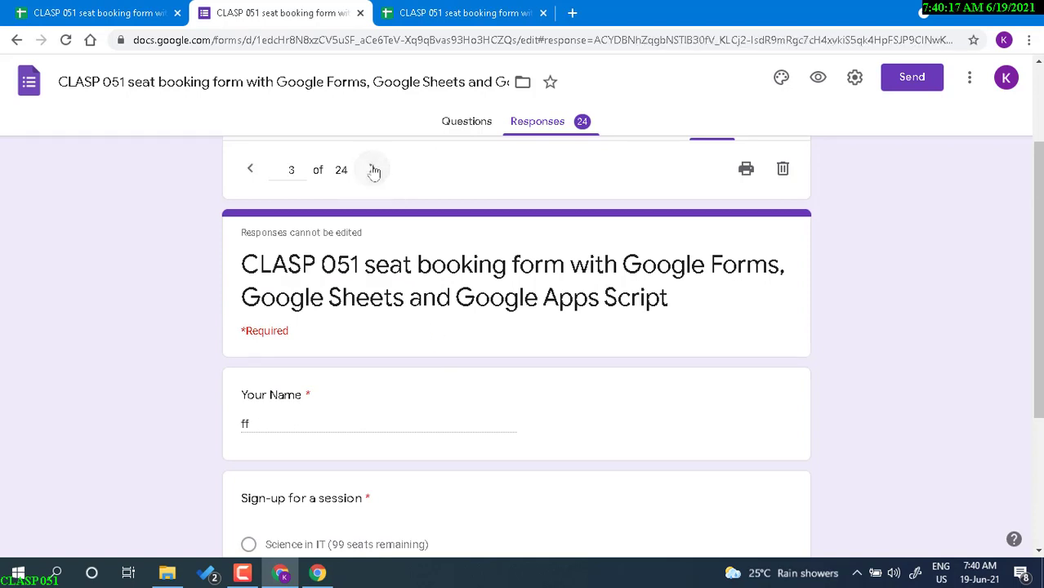
pyautogui.scroll(2, 466, 180)
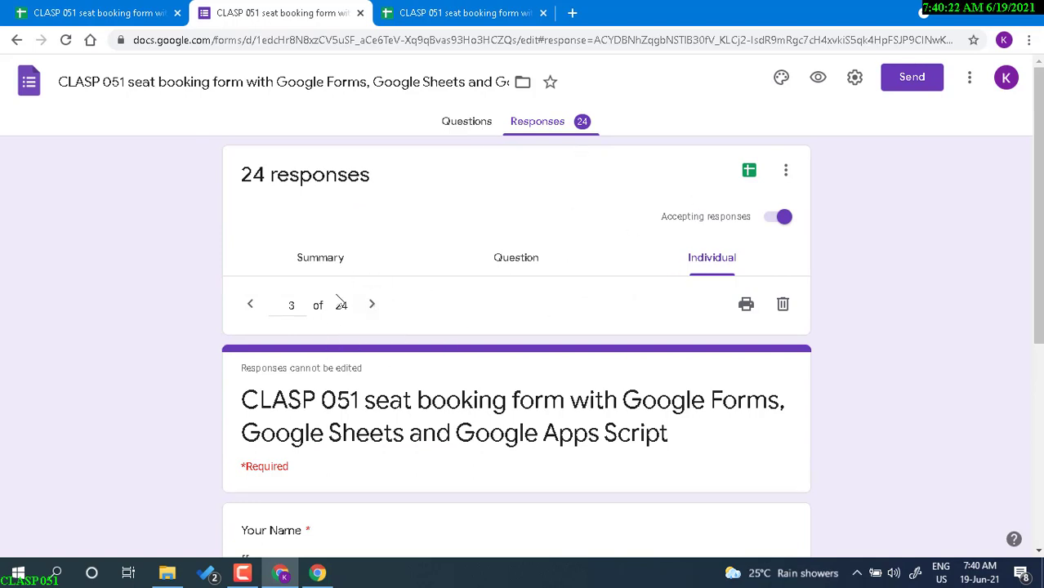
# Examine the session sign-up answers of the third, fourth and fifth individual responses.
pyautogui.scroll(-5, 325, 338)
pyautogui.scroll(4, 331, 359)
pyautogui.click(373, 247)
pyautogui.scroll(-4, 300, 335)
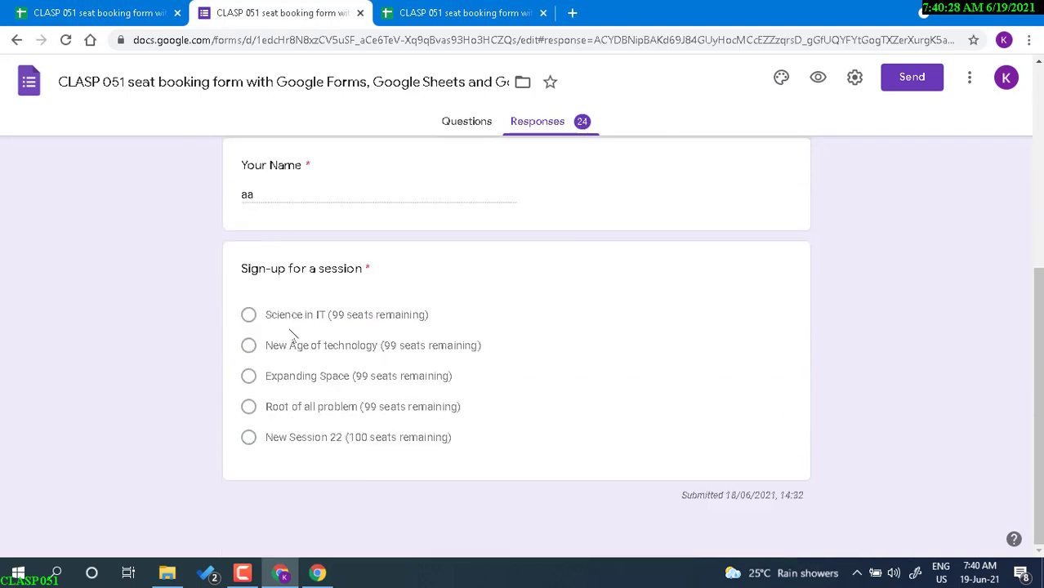
pyautogui.scroll(4, 327, 333)
pyautogui.click(372, 303)
pyautogui.scroll(-4, 339, 357)
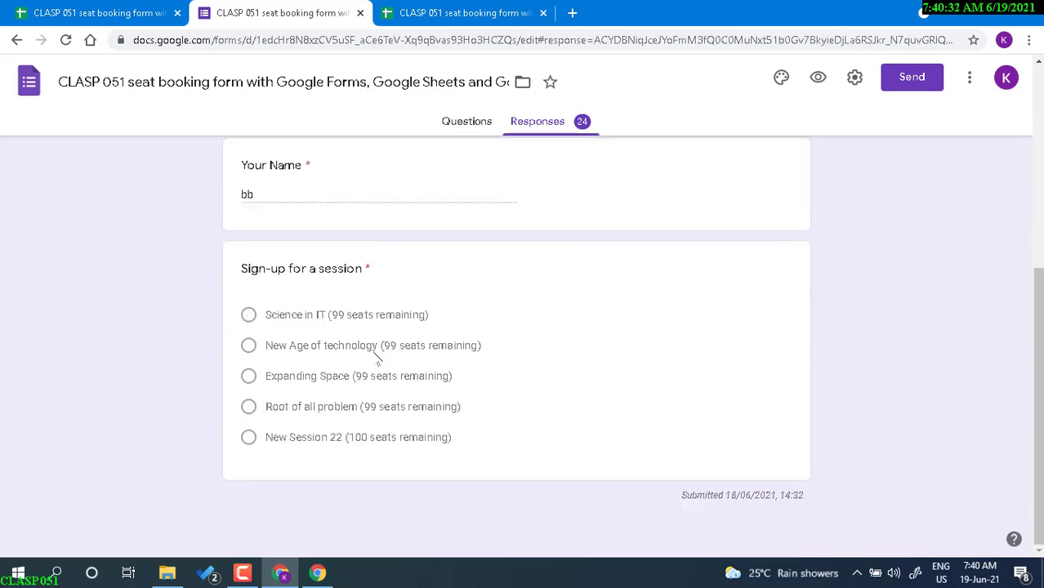
pyautogui.scroll(4, 341, 347)
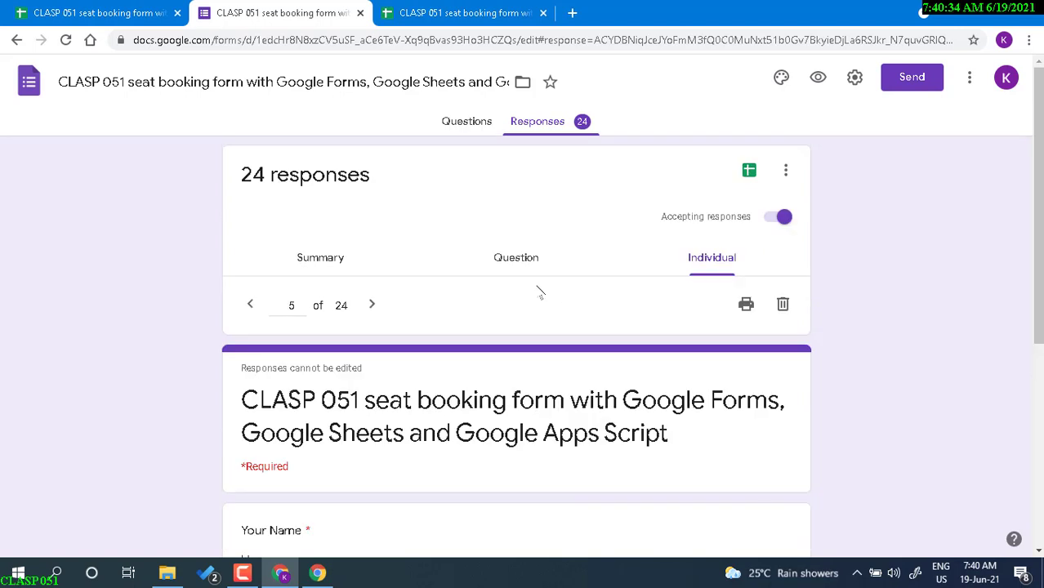
# Examine the responses grouped by question, reading through all answers to the Your Name question.
pyautogui.click(530, 266)
pyautogui.scroll(-2, 396, 327)
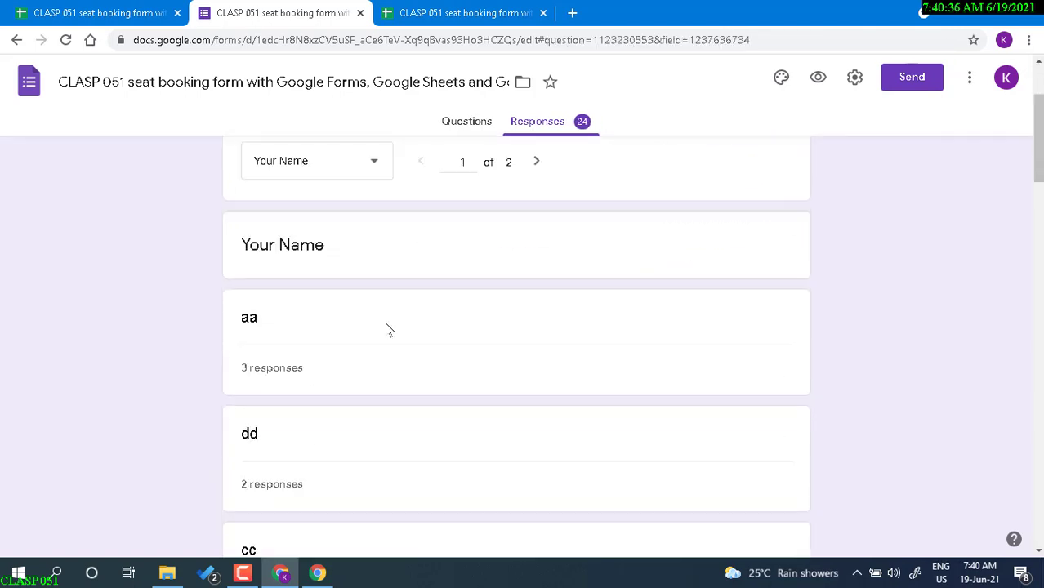
pyautogui.scroll(-2, 390, 330)
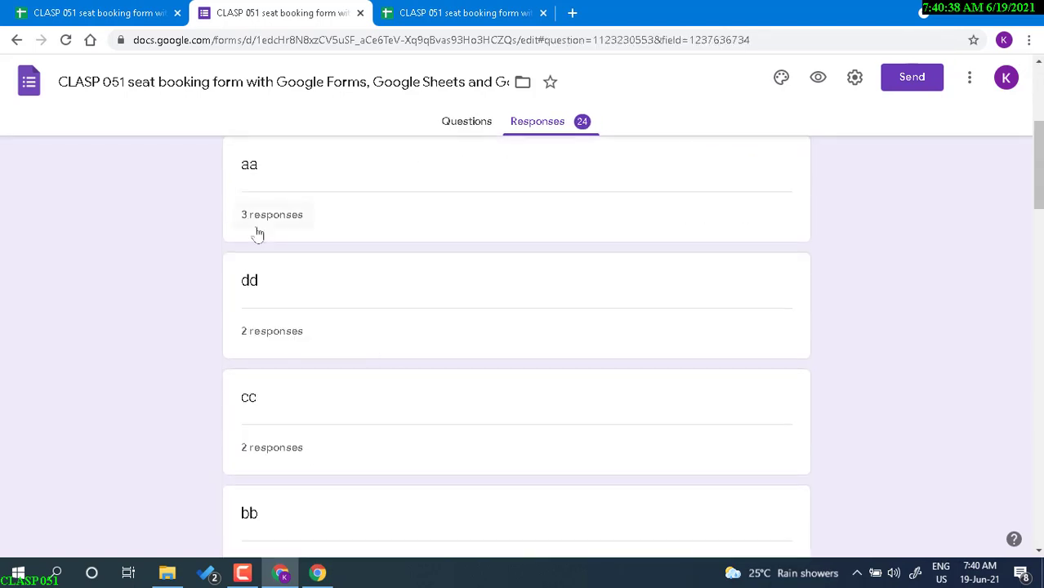
pyautogui.scroll(1, 270, 254)
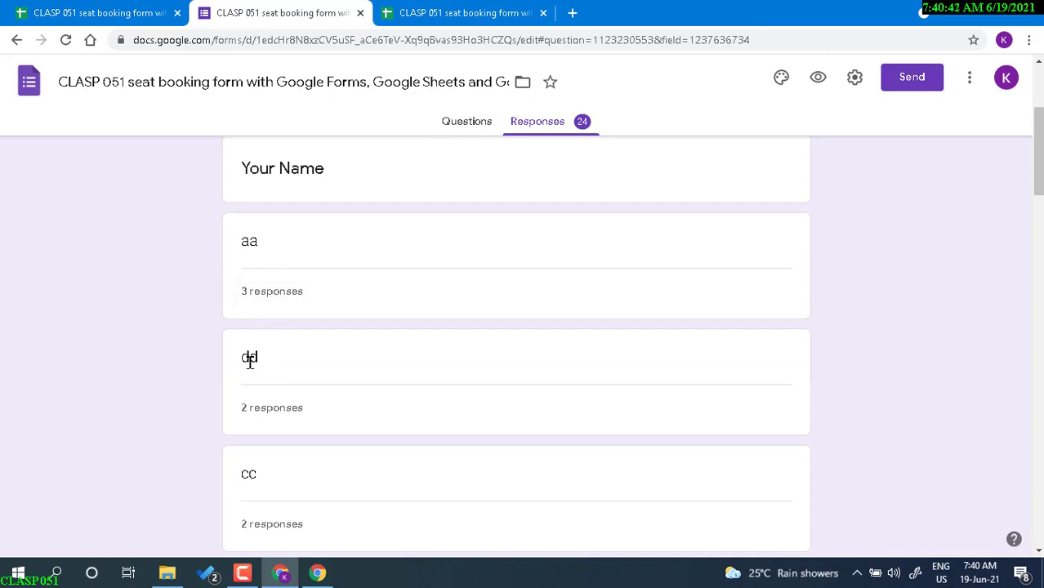
pyautogui.scroll(-2, 275, 403)
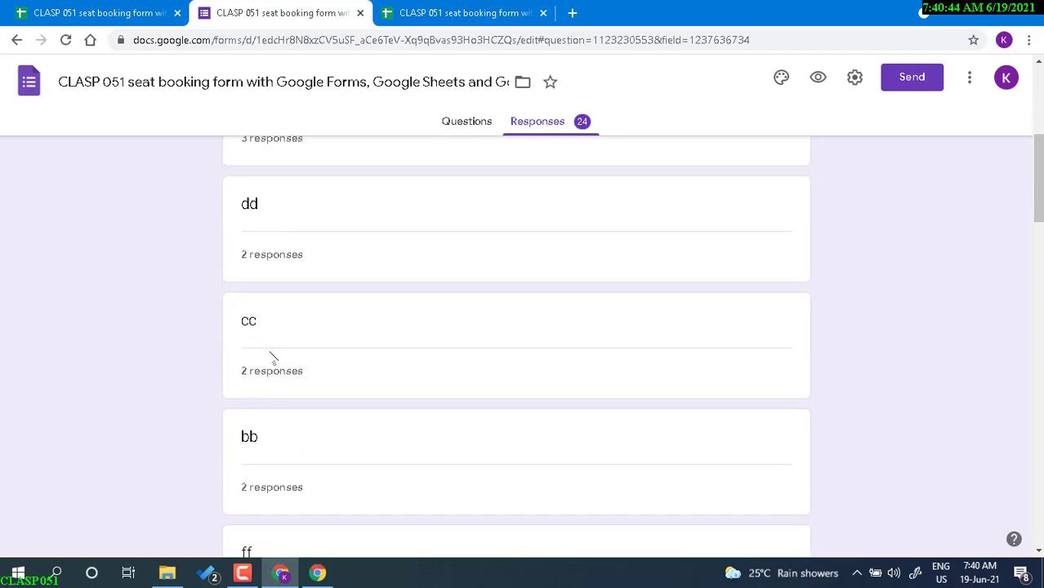
pyautogui.scroll(-4, 273, 384)
pyautogui.scroll(-9, 276, 400)
pyautogui.scroll(-2, 275, 420)
pyautogui.scroll(20, 294, 411)
pyautogui.scroll(3, 409, 327)
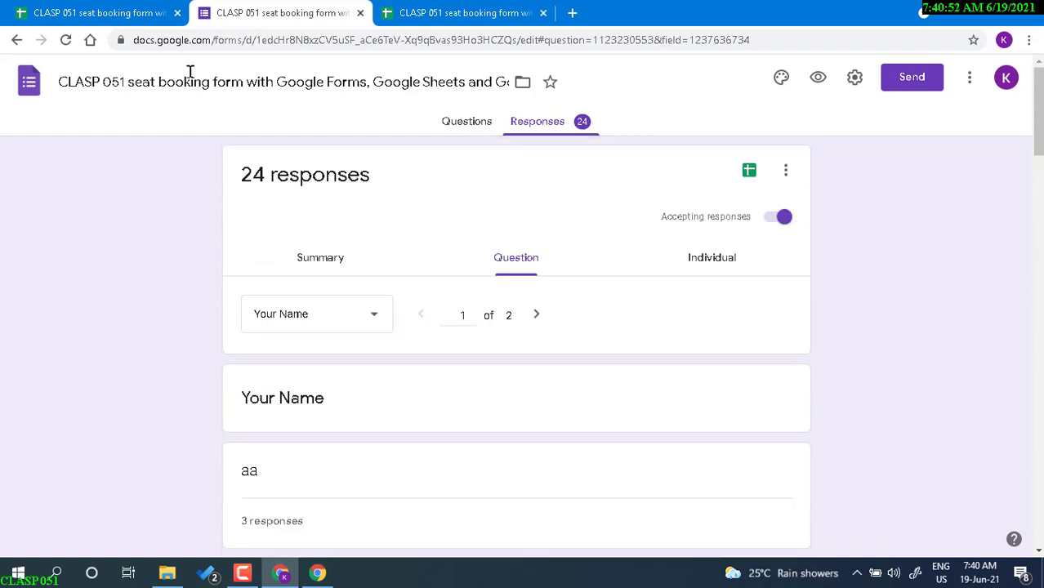
# Switch to the linked spreadsheet and examine the submitted entries on the Form responses 1 sheet.
pyautogui.click(117, 15)
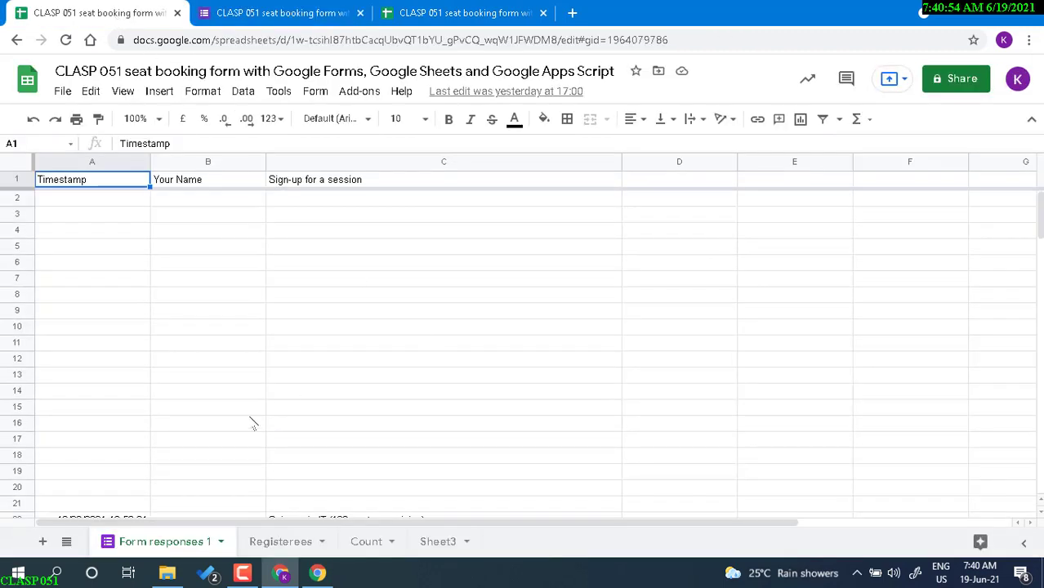
pyautogui.scroll(-3, 564, 508)
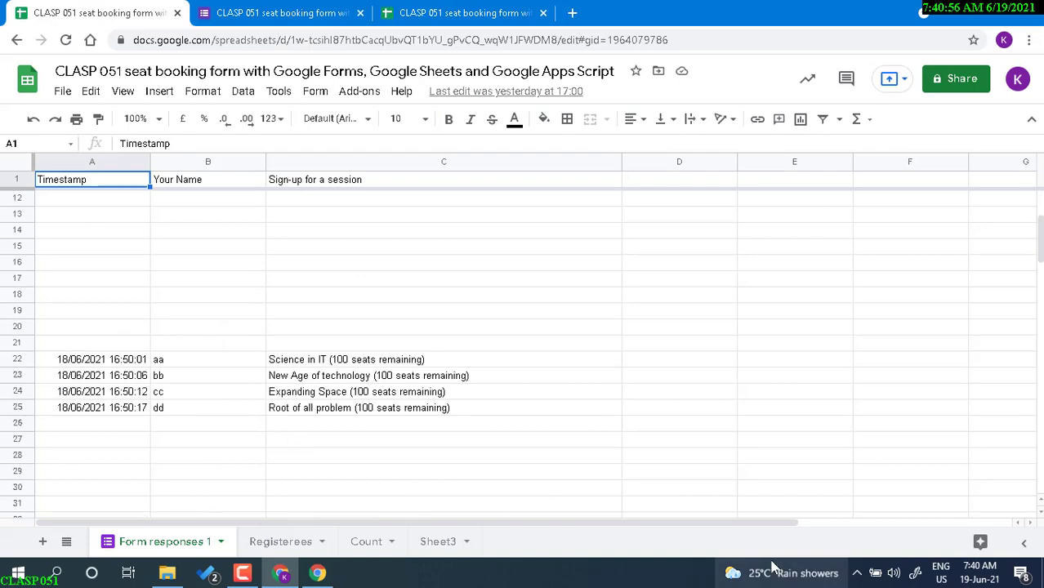
pyautogui.scroll(1, 211, 431)
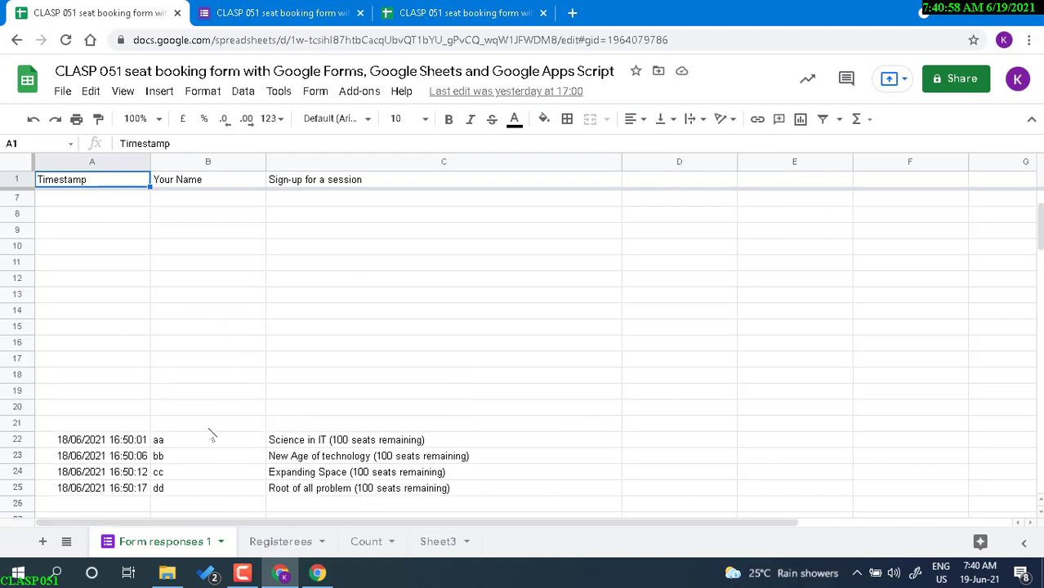
pyautogui.scroll(-4, 210, 430)
pyautogui.scroll(5, 210, 430)
pyautogui.scroll(-4, 186, 440)
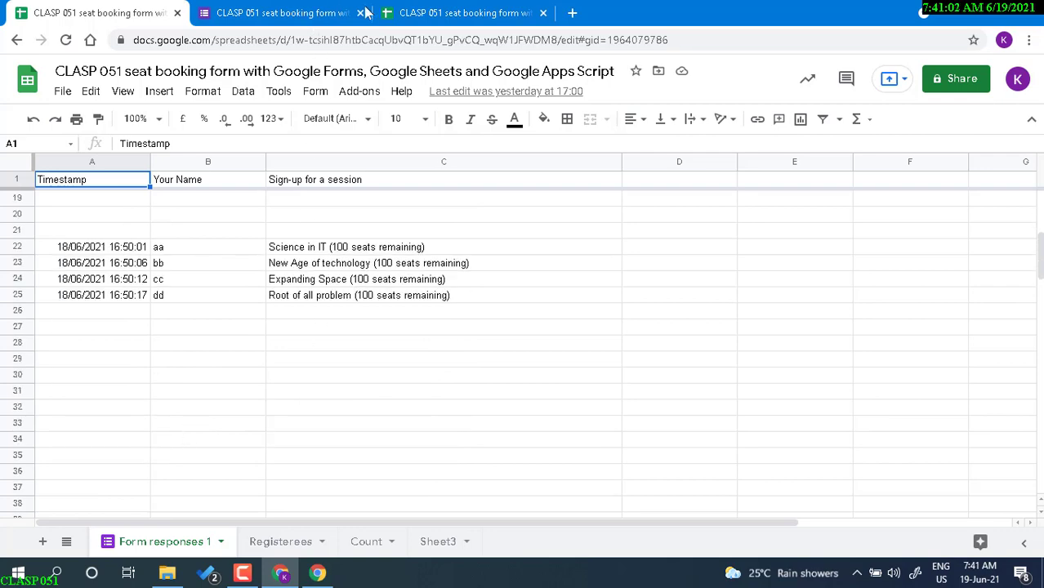
# Show the Registerees sheet and inspect the Science in IT title and the first registrant cells of the first two sessions.
pyautogui.click(433, 12)
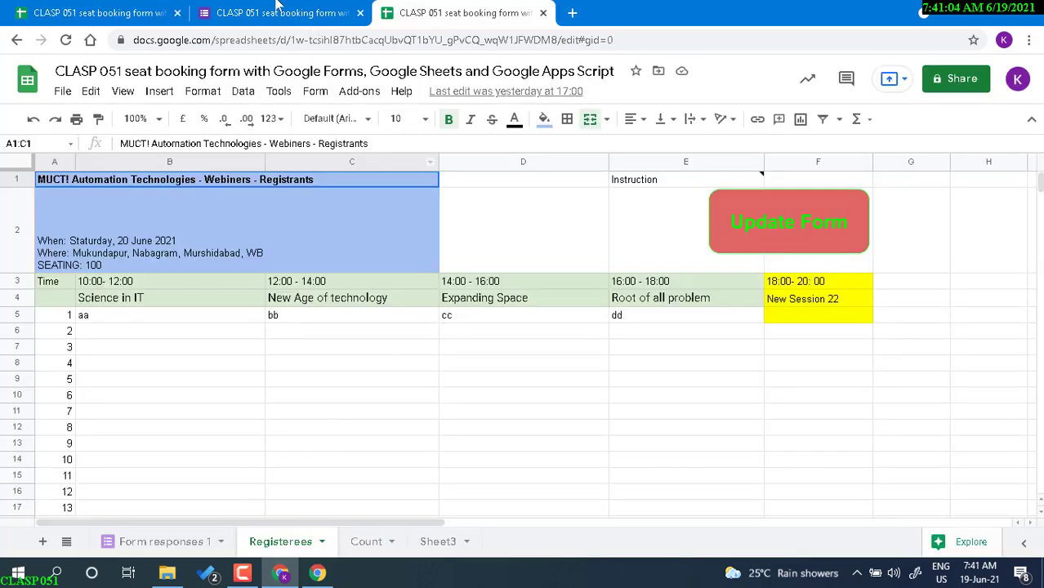
pyautogui.click(277, 12)
pyautogui.click(78, 12)
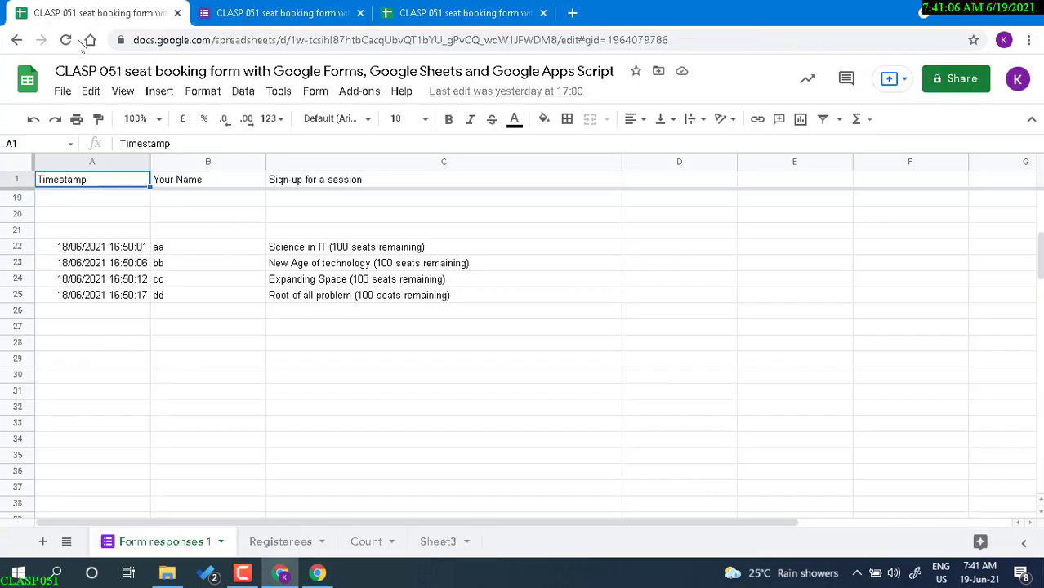
pyautogui.click(281, 543)
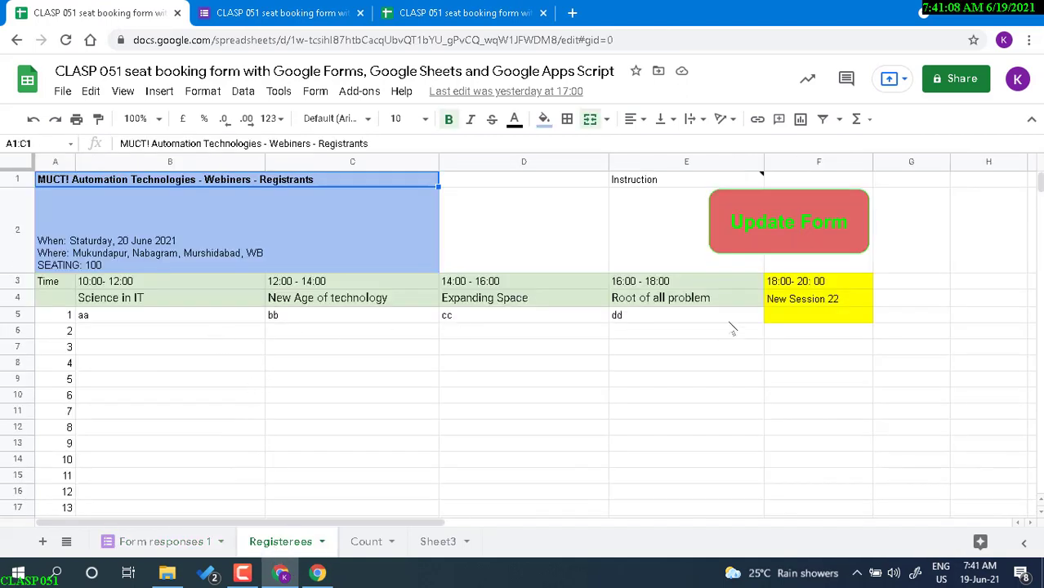
pyautogui.click(161, 307)
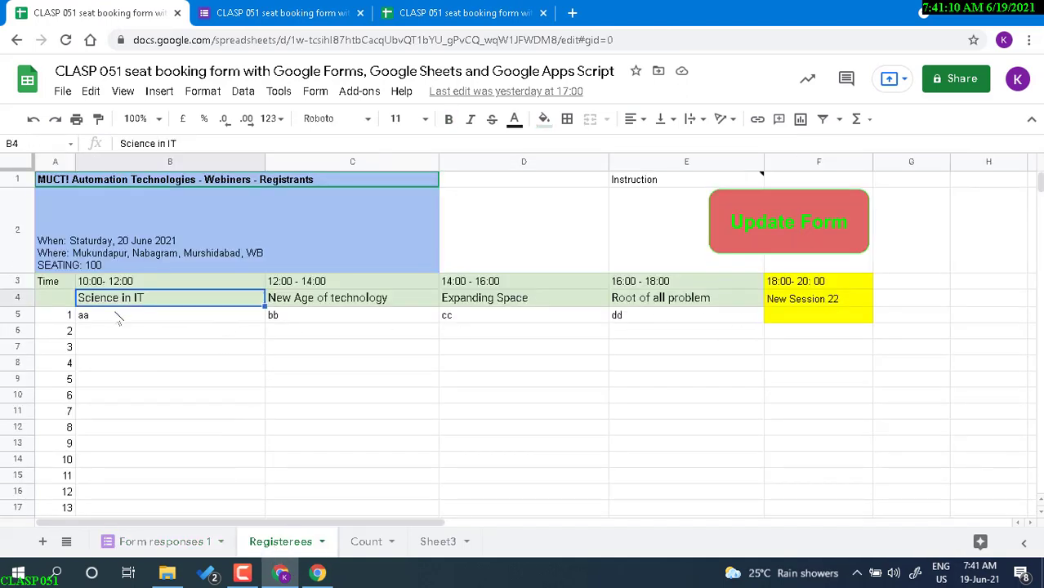
pyautogui.click(114, 319)
pyautogui.click(282, 320)
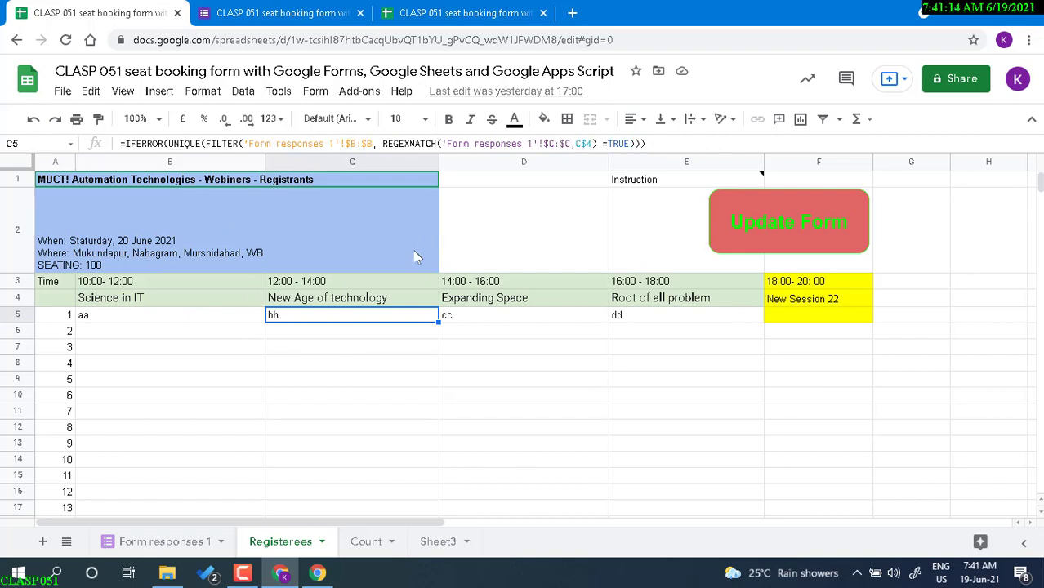
# Examine the time slot and title pairs in rows 3 and 4 for every session, plus the empty columns beyond New Session 22.
pyautogui.click(130, 286)
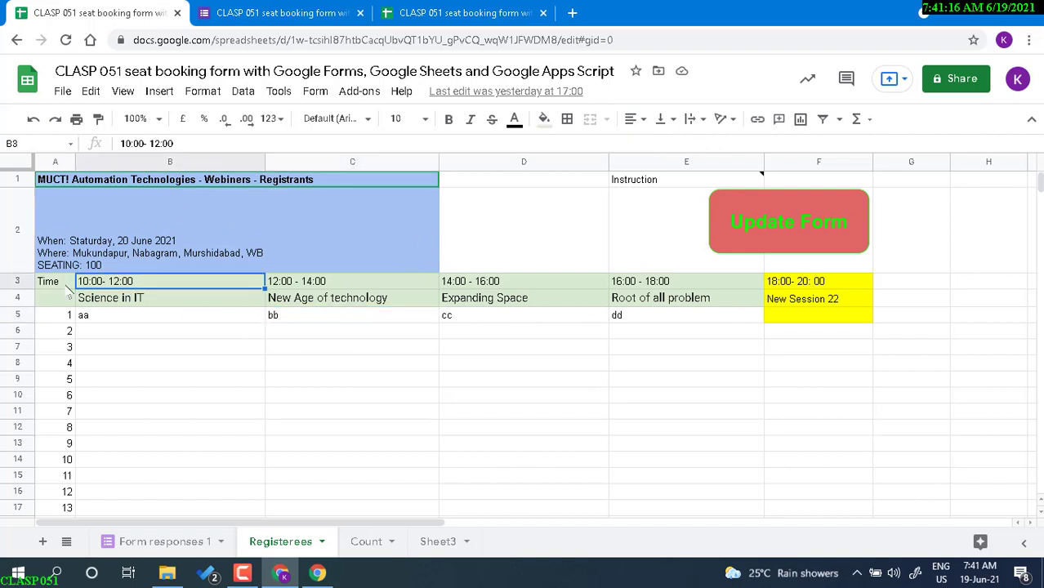
pyautogui.click(147, 299)
pyautogui.click(151, 284)
pyautogui.moveTo(156, 283); pyautogui.dragTo(160, 302)
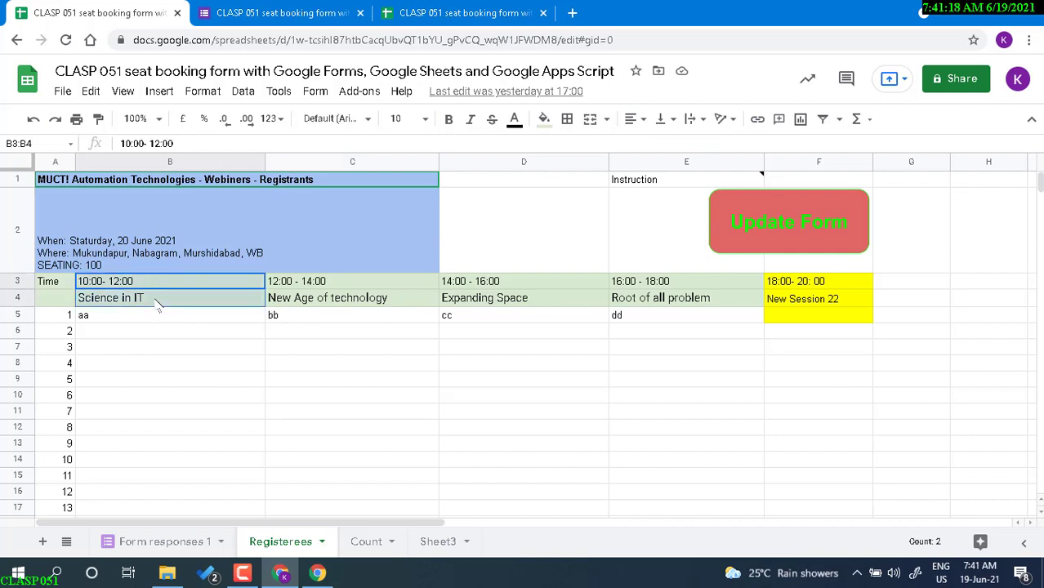
pyautogui.moveTo(309, 286); pyautogui.dragTo(325, 302)
pyautogui.moveTo(520, 285); pyautogui.dragTo(521, 305)
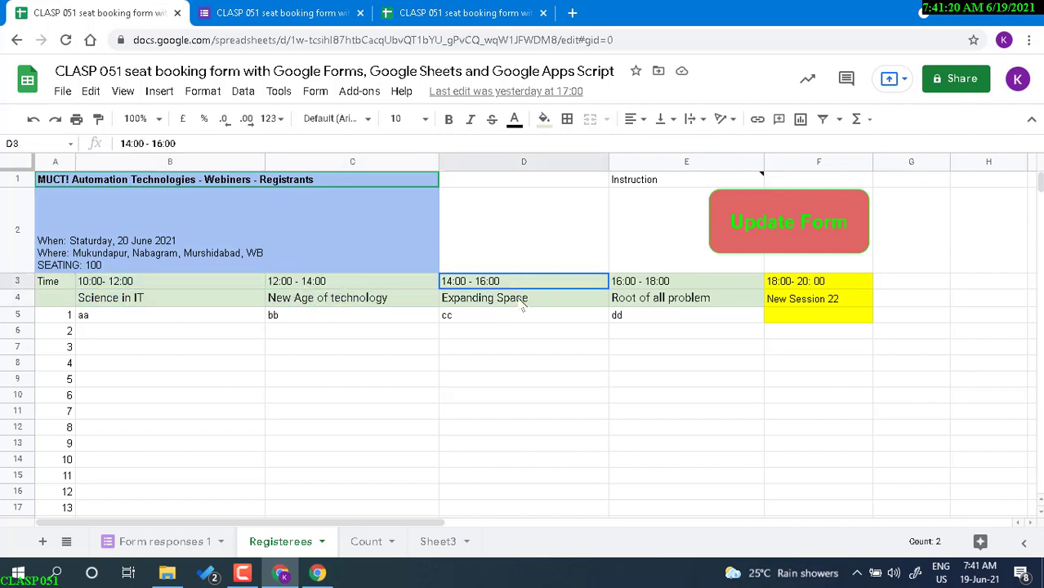
pyautogui.moveTo(701, 284); pyautogui.dragTo(707, 307)
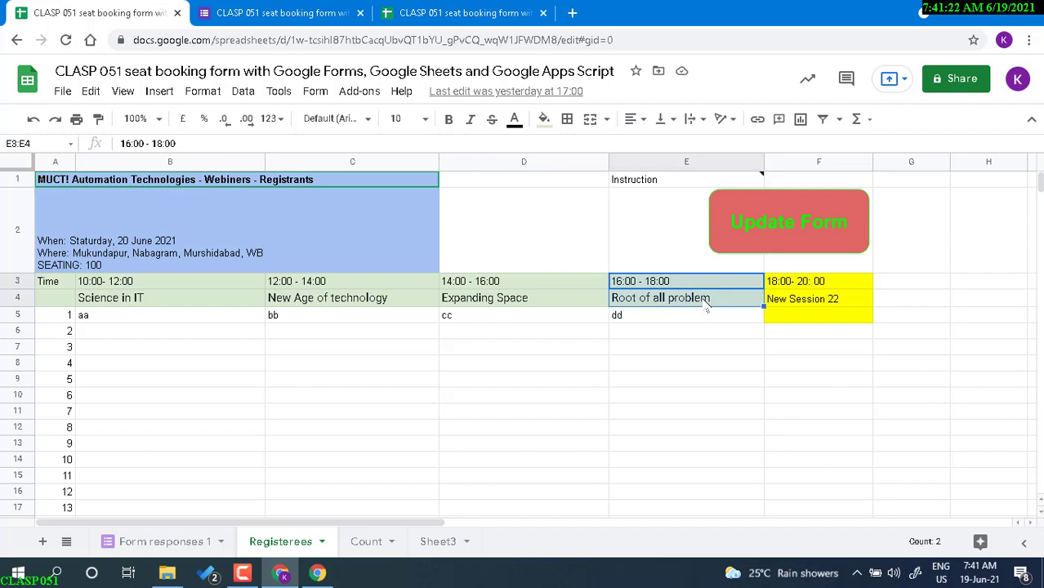
pyautogui.click(804, 288)
pyautogui.moveTo(804, 288); pyautogui.dragTo(802, 307)
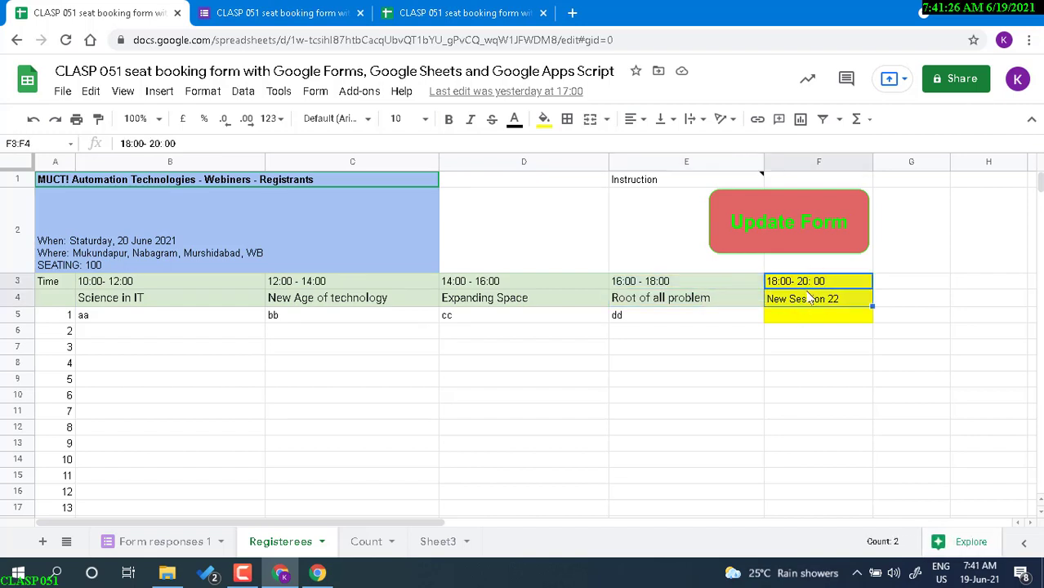
pyautogui.click(886, 285)
pyautogui.moveTo(977, 286); pyautogui.dragTo(990, 302)
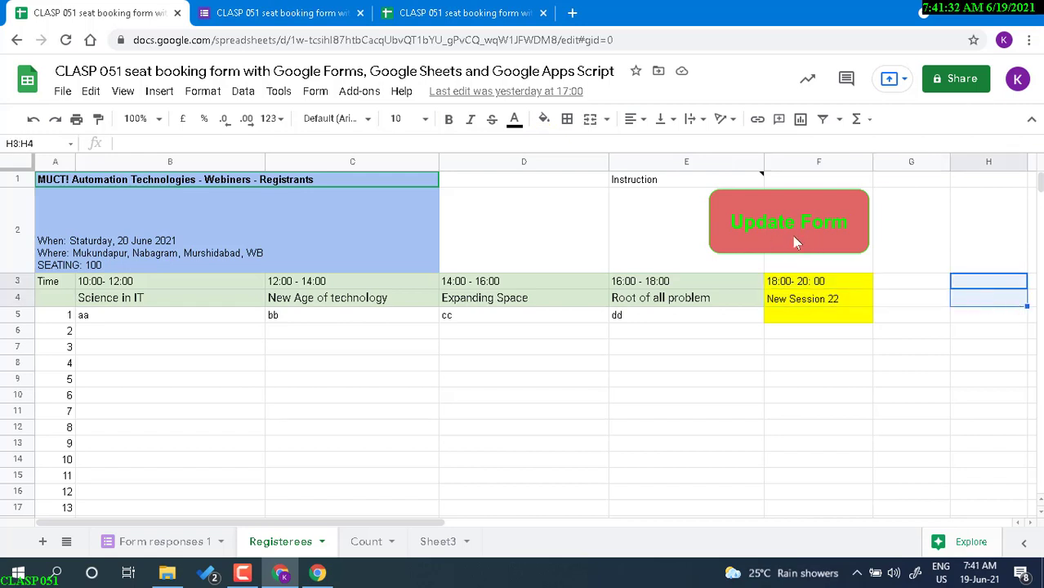
# Switch to the booking form, glance over its responses, and examine the seats remaining for each option of the Sign-up for a session question.
pyautogui.click(295, 12)
pyautogui.scroll(-4, 327, 470)
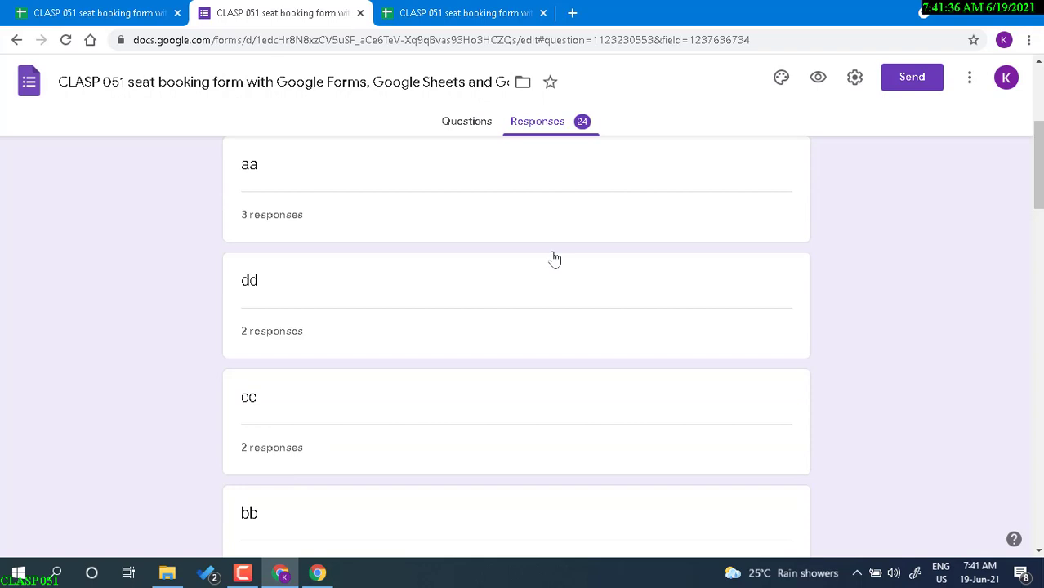
pyautogui.scroll(4, 554, 260)
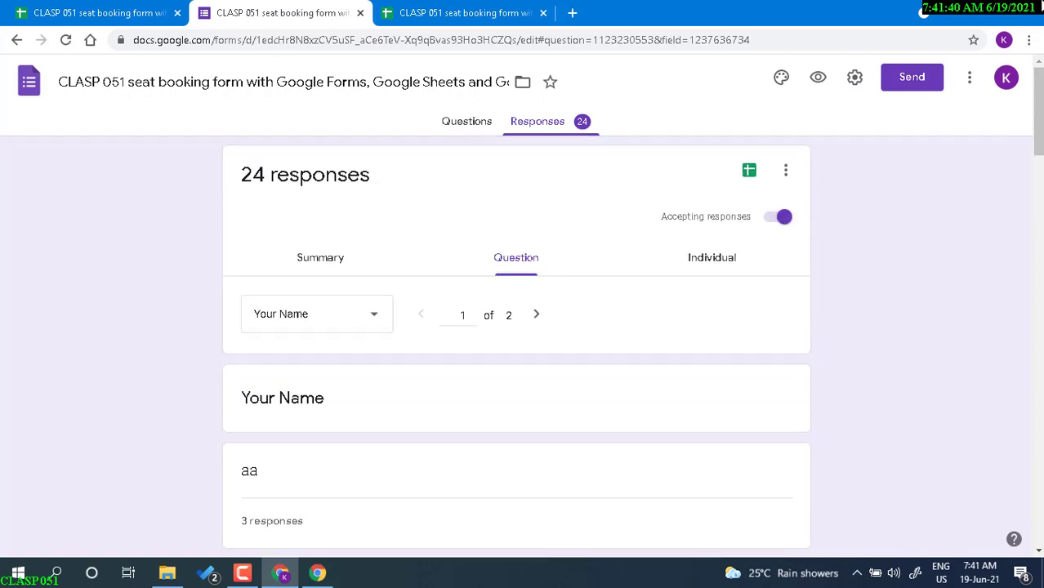
pyautogui.click(362, 266)
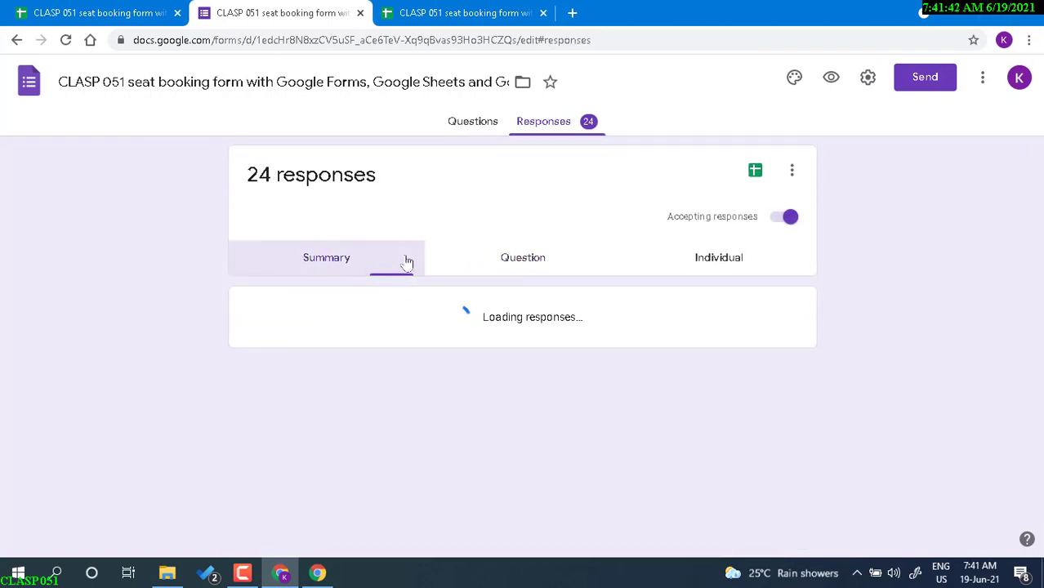
pyautogui.click(477, 129)
pyautogui.scroll(-2, 332, 442)
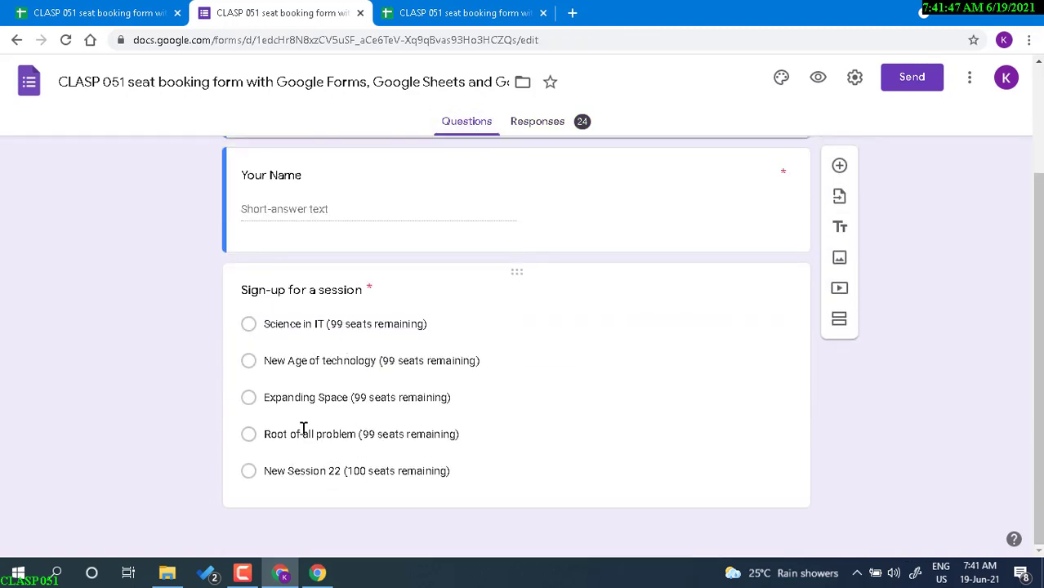
# Add a new session to column G of the Registerees sheet, entering One in G3 and More Session in G4.
pyautogui.click(139, 14)
pyautogui.click(886, 286)
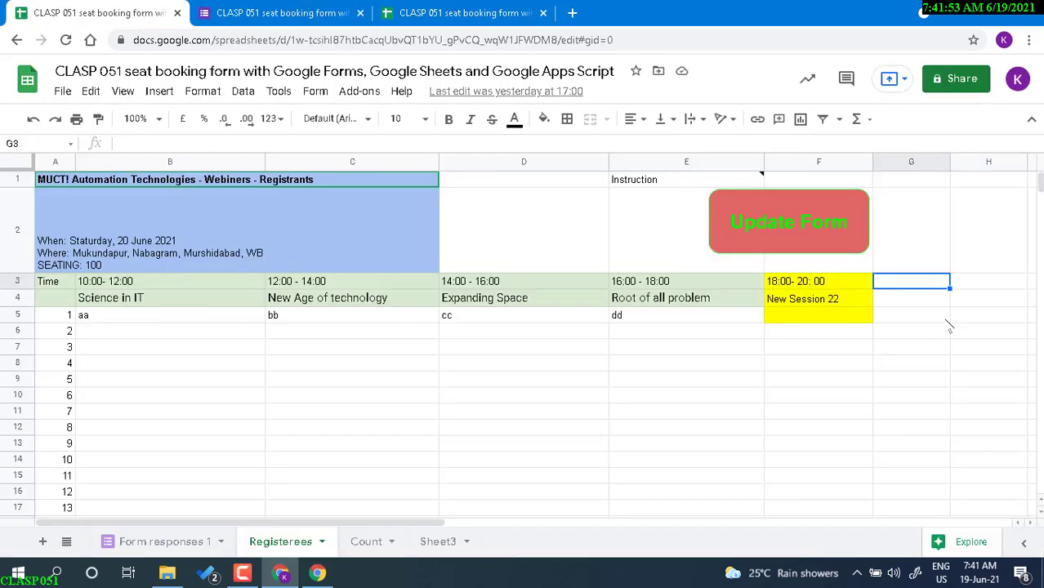
pyautogui.write('One')
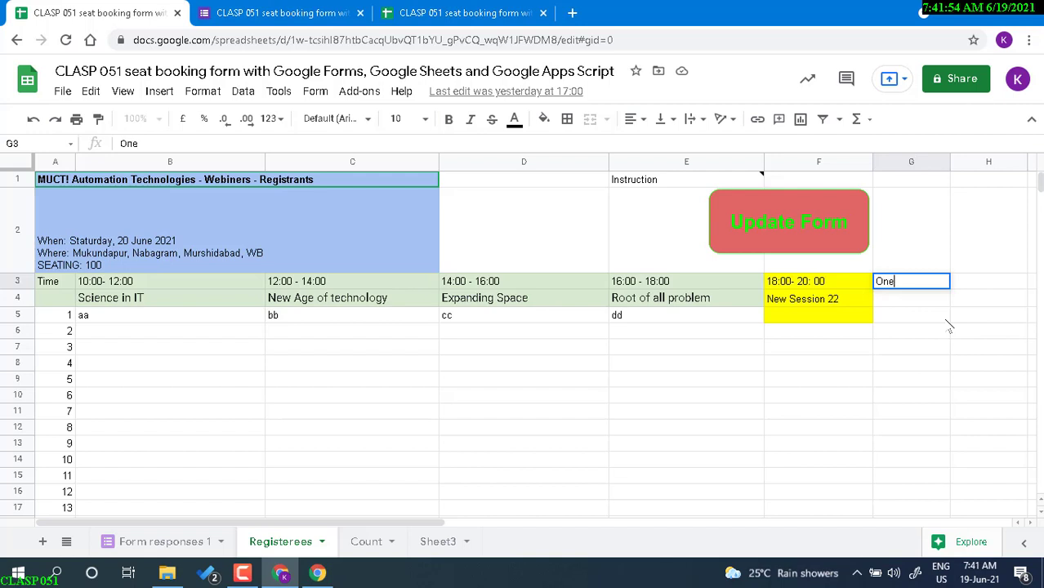
pyautogui.press('Return')
pyautogui.write('More ')
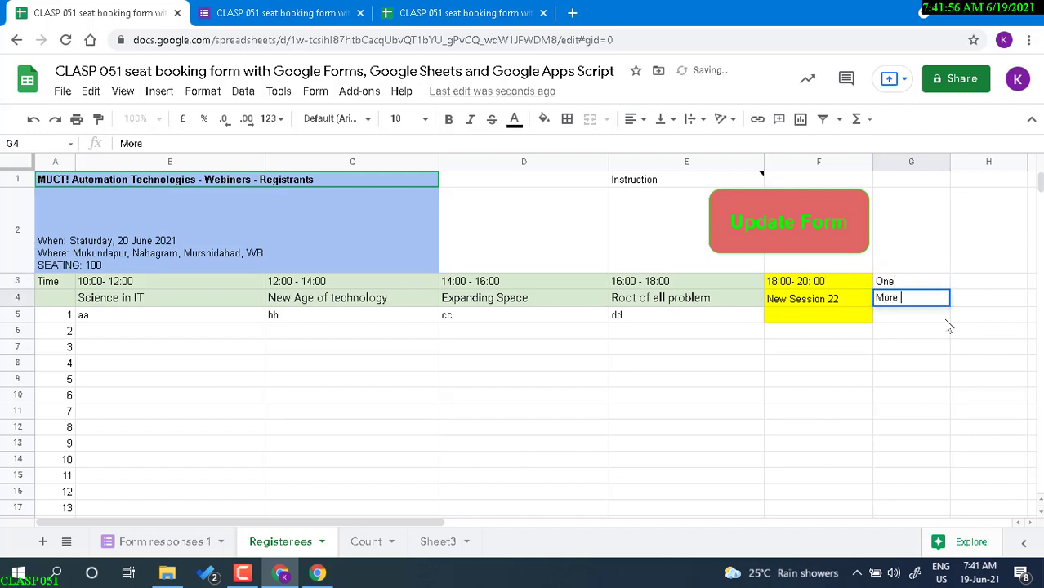
pyautogui.write('Session')
pyautogui.press('Return')
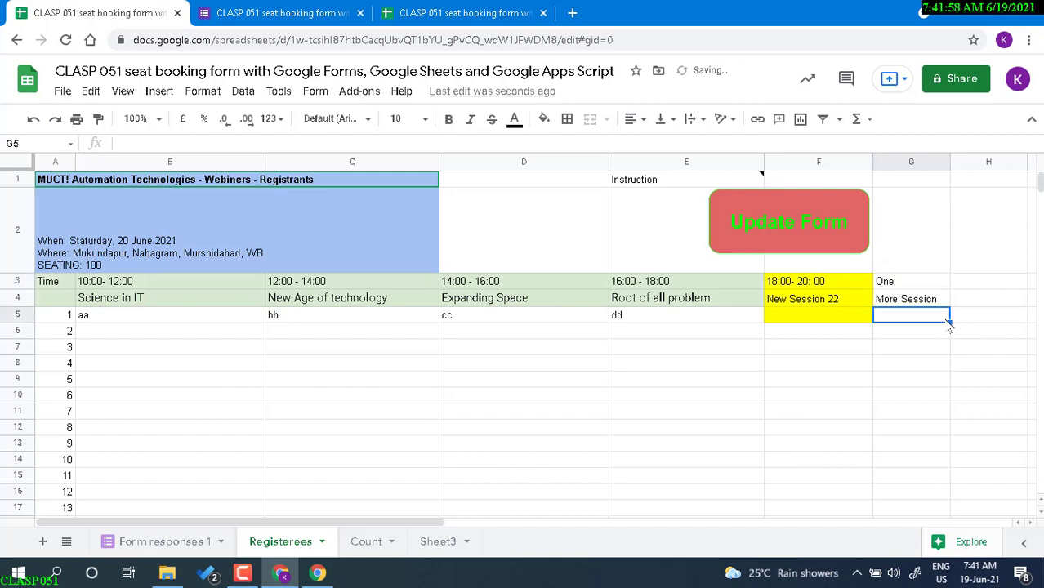
# Run the Update Form script from the Registerees sheet and reload the form to check its session options.
pyautogui.click(791, 220)
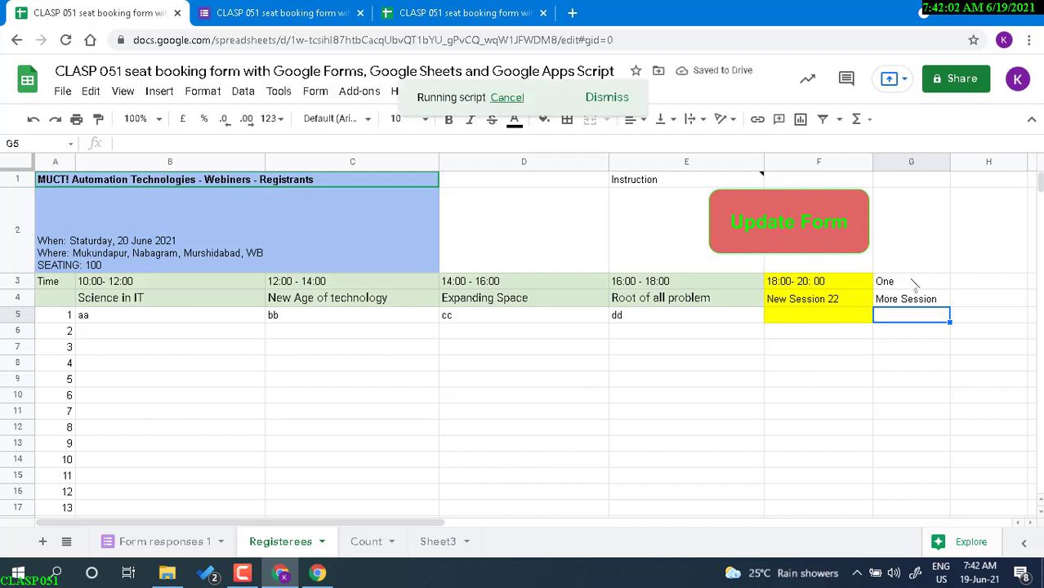
pyautogui.click(327, 12)
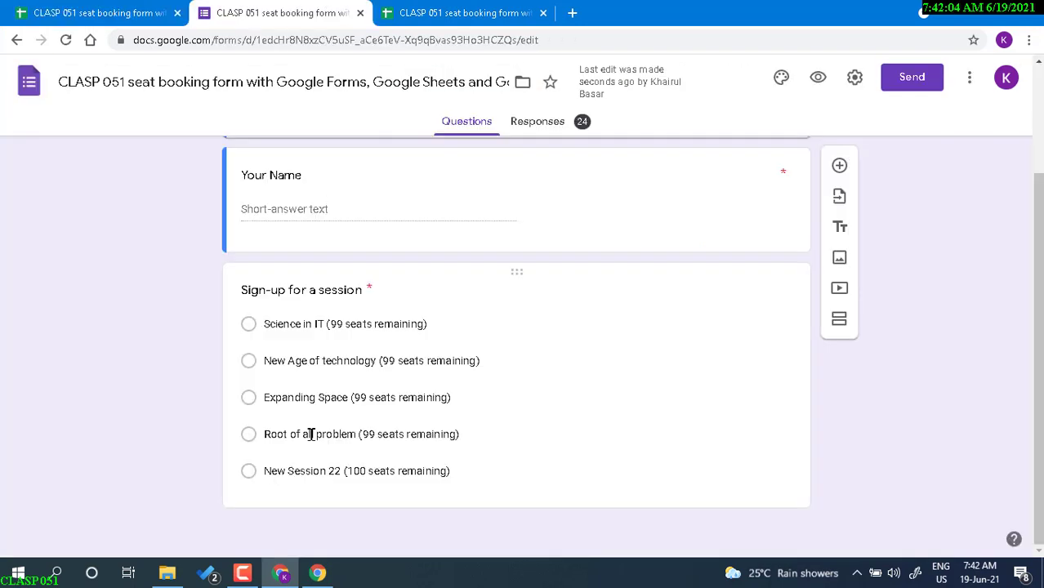
pyautogui.click(65, 40)
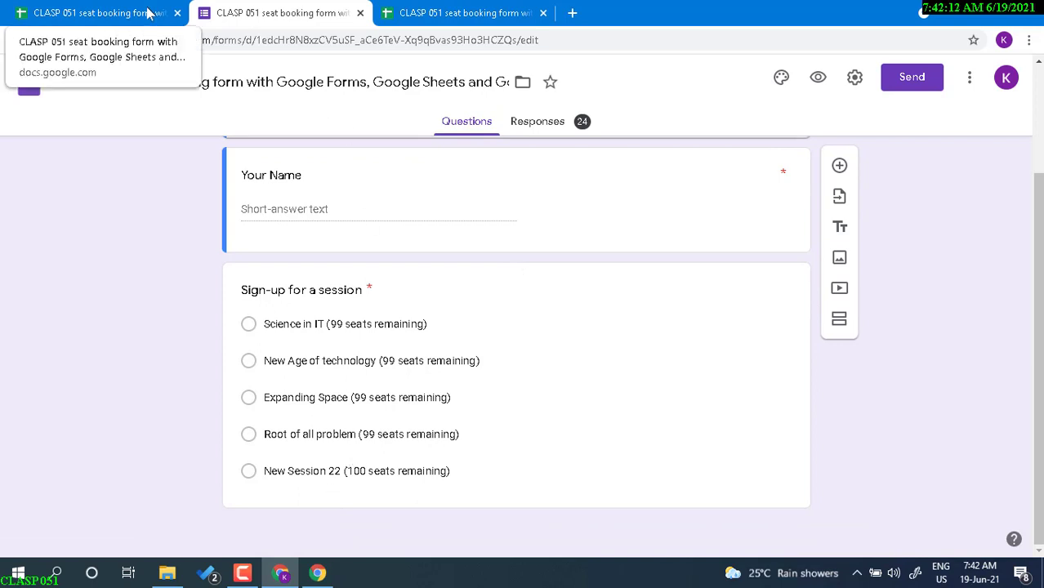
# Recheck the Instruction note and the new session's cells in G3 and G4, and reload the form to look for the added option.
pyautogui.click(100, 10)
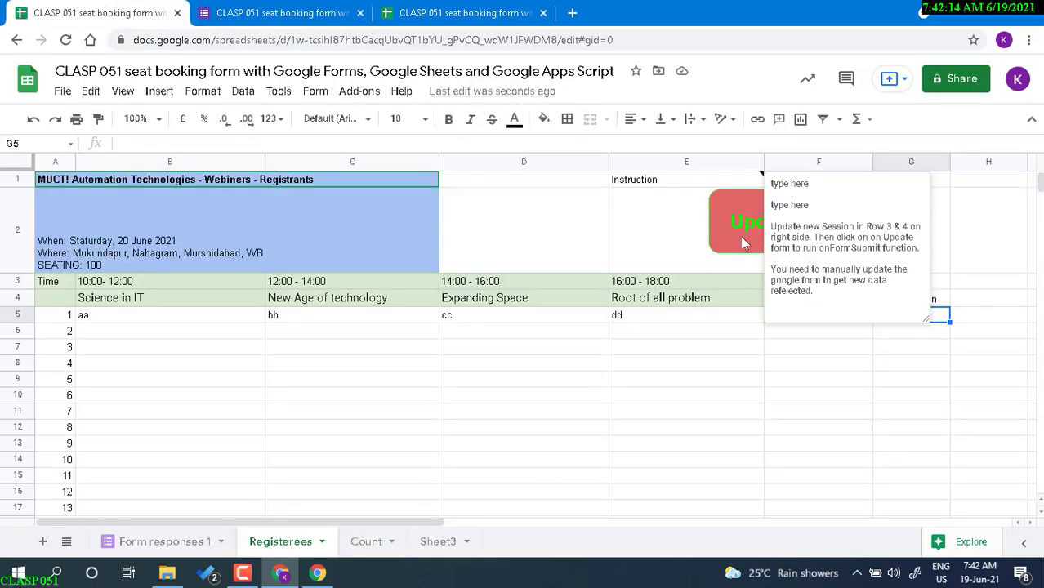
pyautogui.click(851, 395)
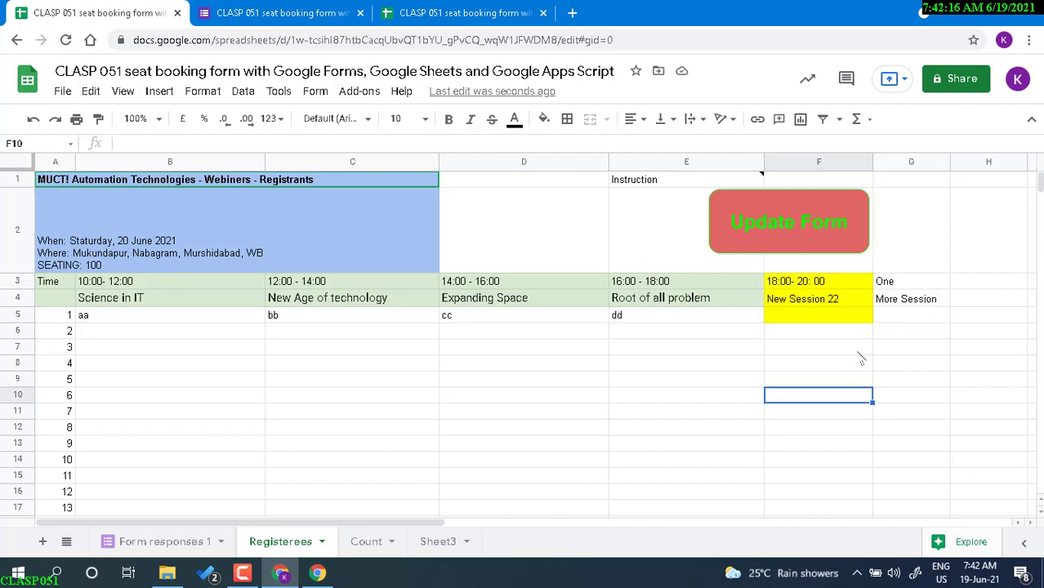
pyautogui.click(847, 307)
pyautogui.click(917, 301)
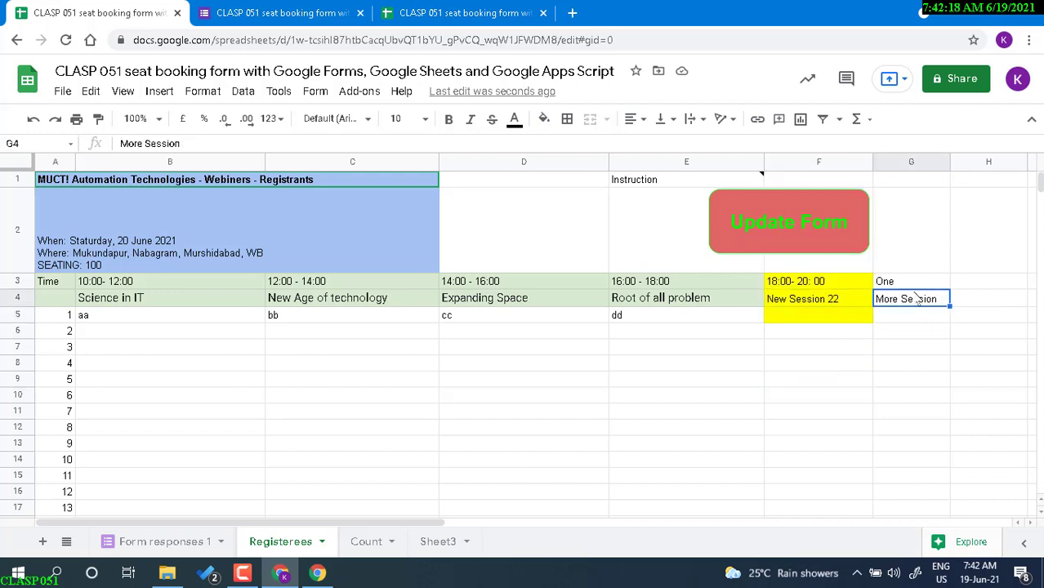
pyautogui.click(912, 285)
pyautogui.click(913, 300)
pyautogui.click(899, 283)
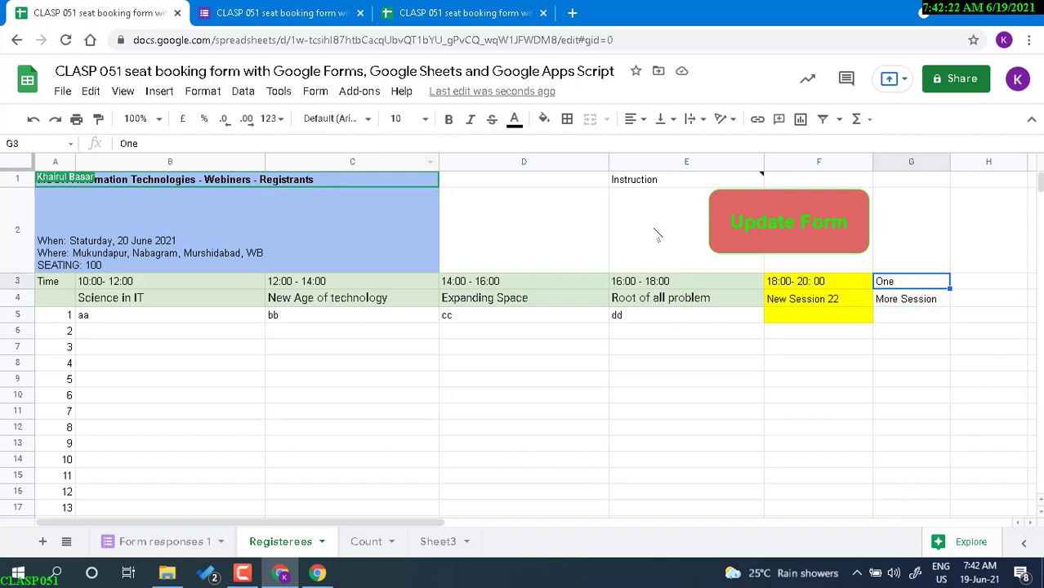
pyautogui.click(269, 15)
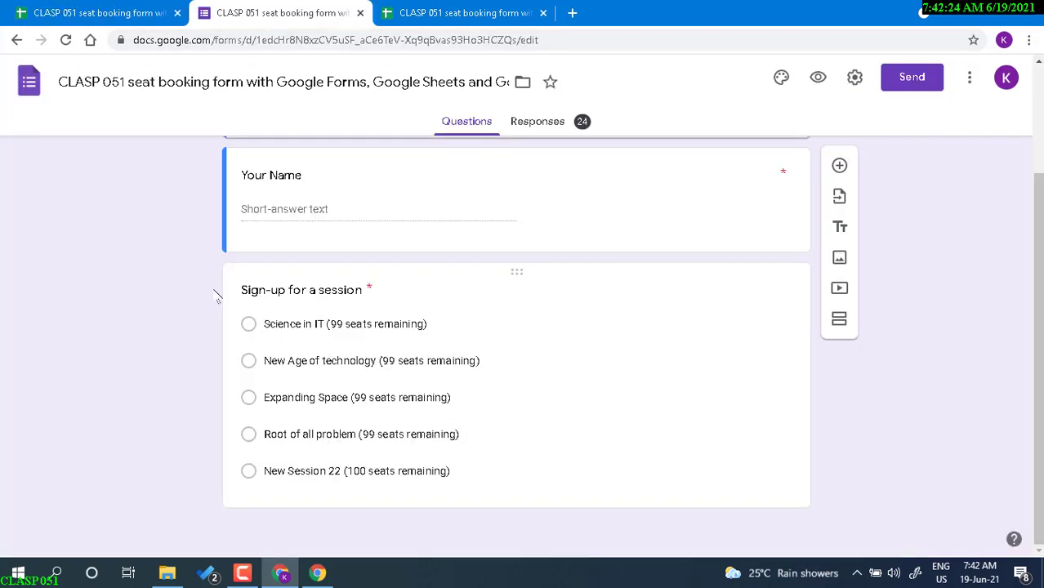
pyautogui.click(66, 39)
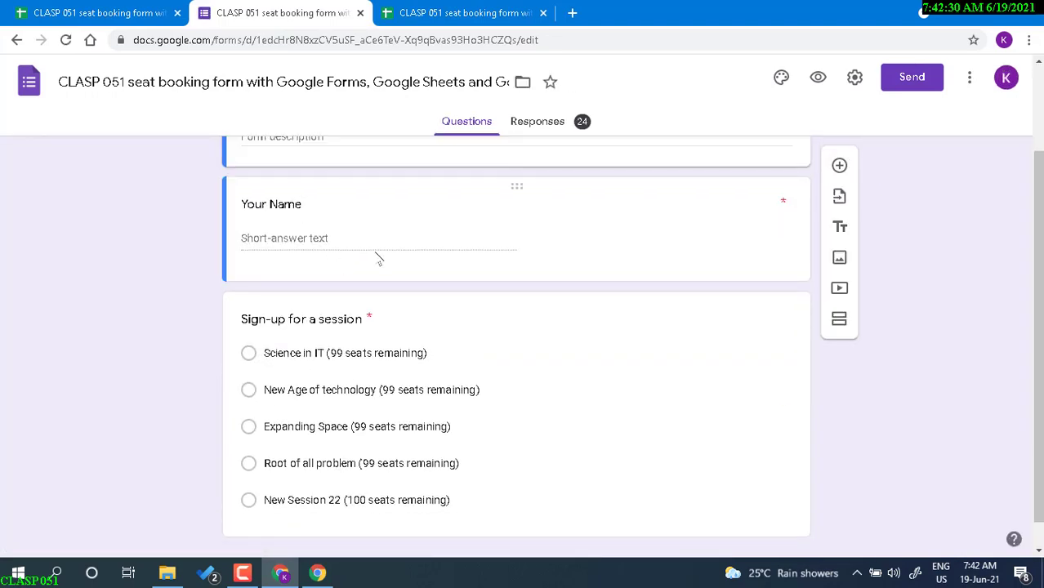
# Run the Update Form script again from the second copy of the spreadsheet and reload the form to review its session options.
pyautogui.click(435, 13)
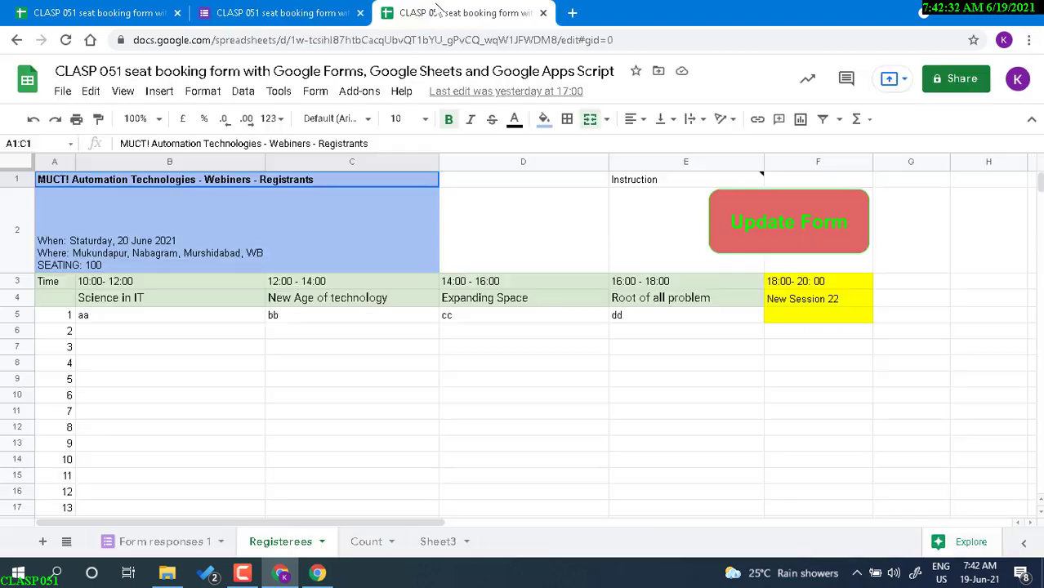
pyautogui.click(779, 240)
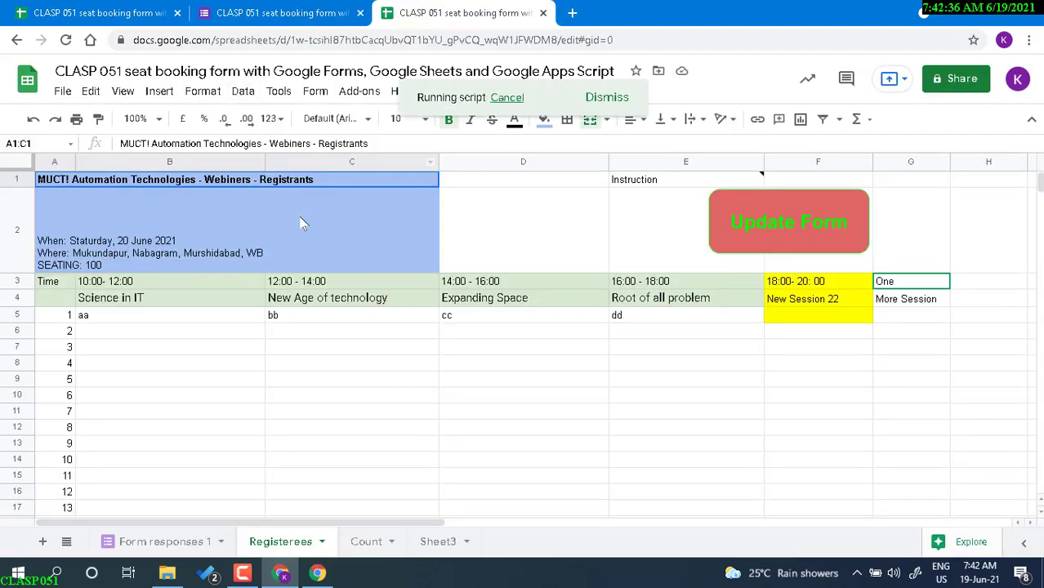
pyautogui.click(250, 6)
pyautogui.click(69, 48)
pyautogui.scroll(-2, 357, 286)
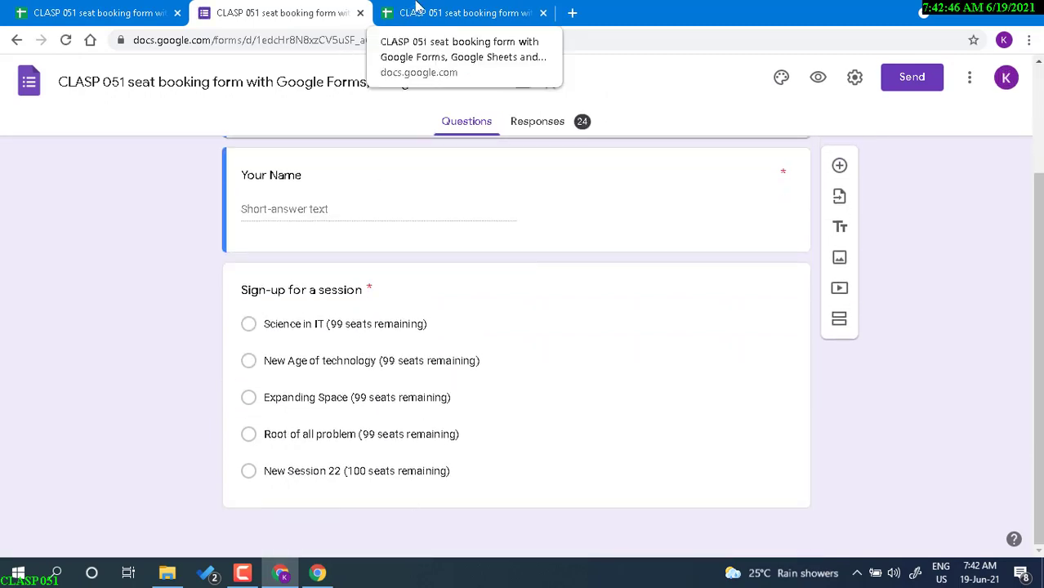
# Examine the Seat Capacity, Seats remaining and Seats Taken columns on the Count sheet, comparing them with the form's session options.
pyautogui.click(418, 7)
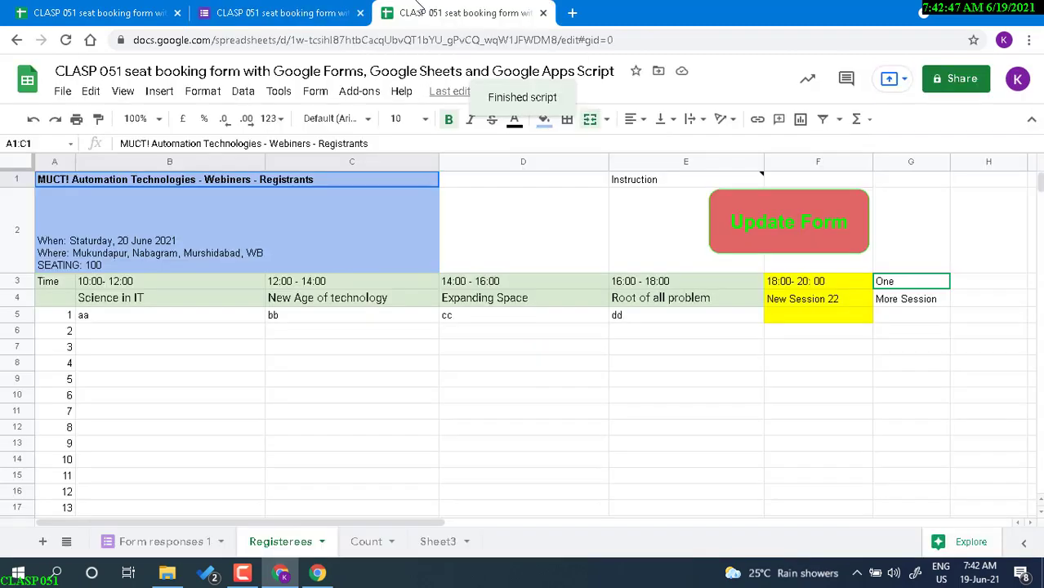
pyautogui.click(364, 544)
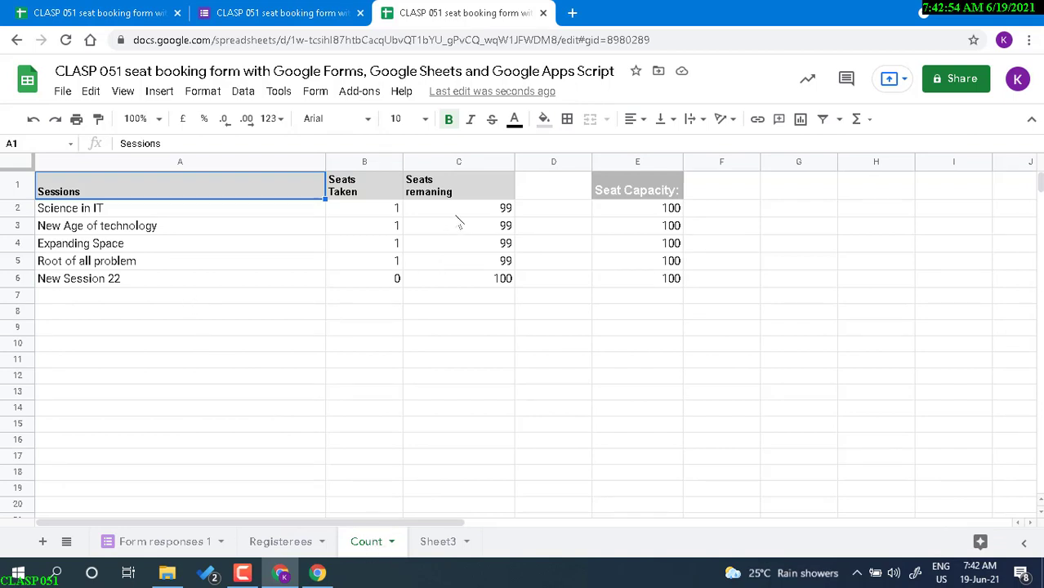
pyautogui.click(649, 211)
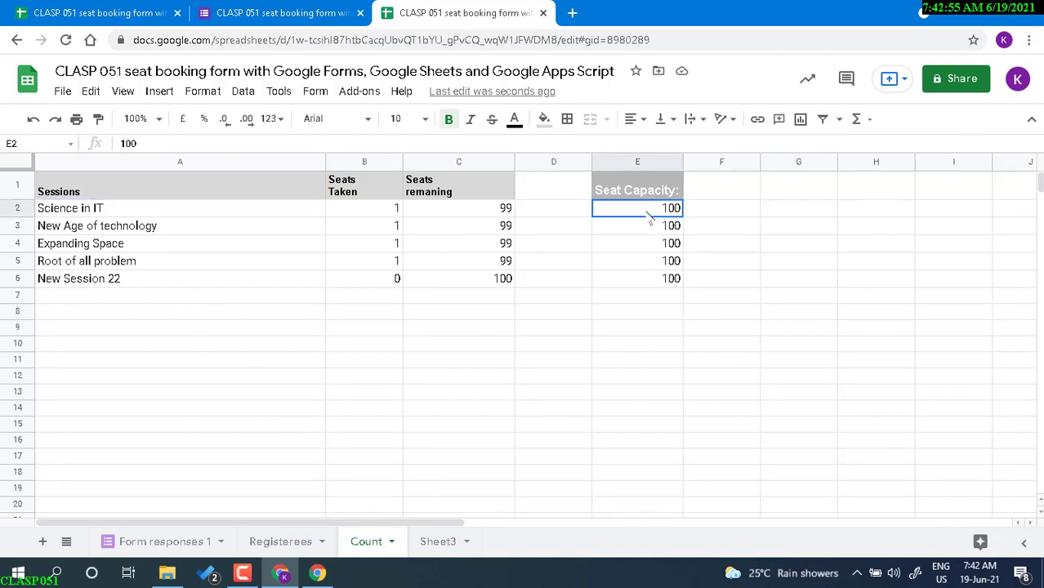
pyautogui.click(479, 211)
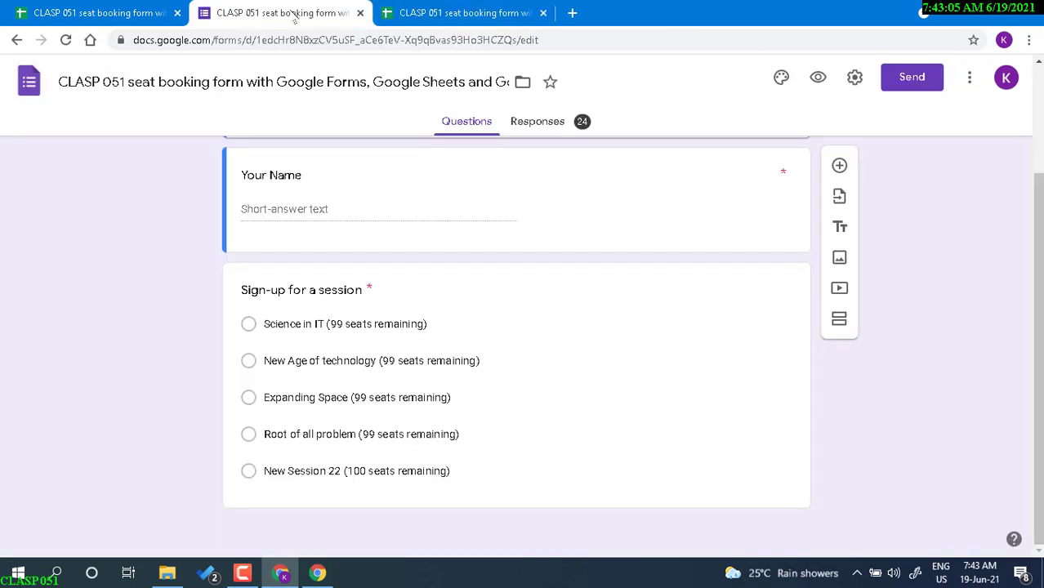
pyautogui.click(291, 14)
pyautogui.click(470, 12)
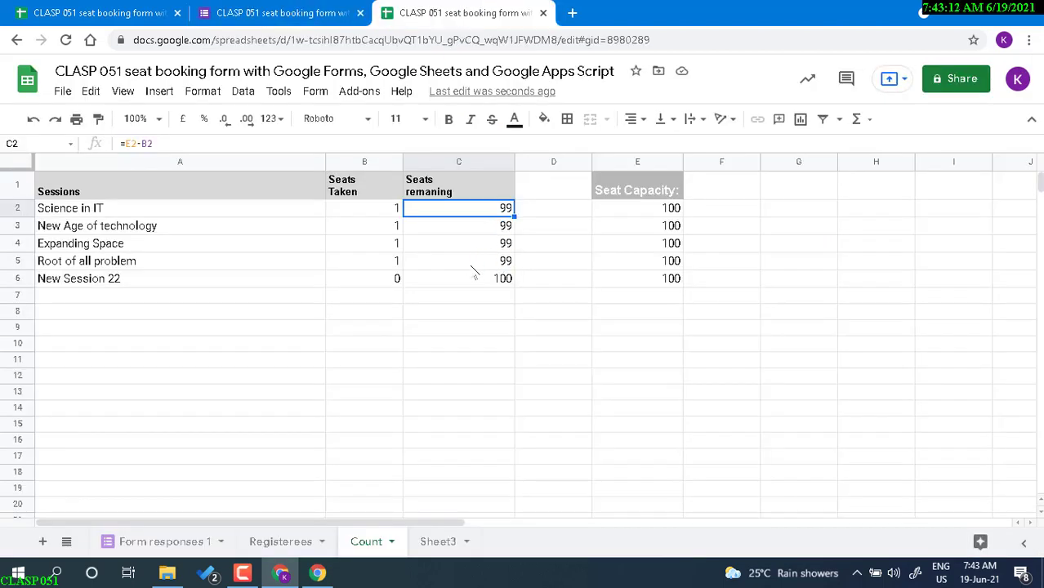
pyautogui.click(382, 212)
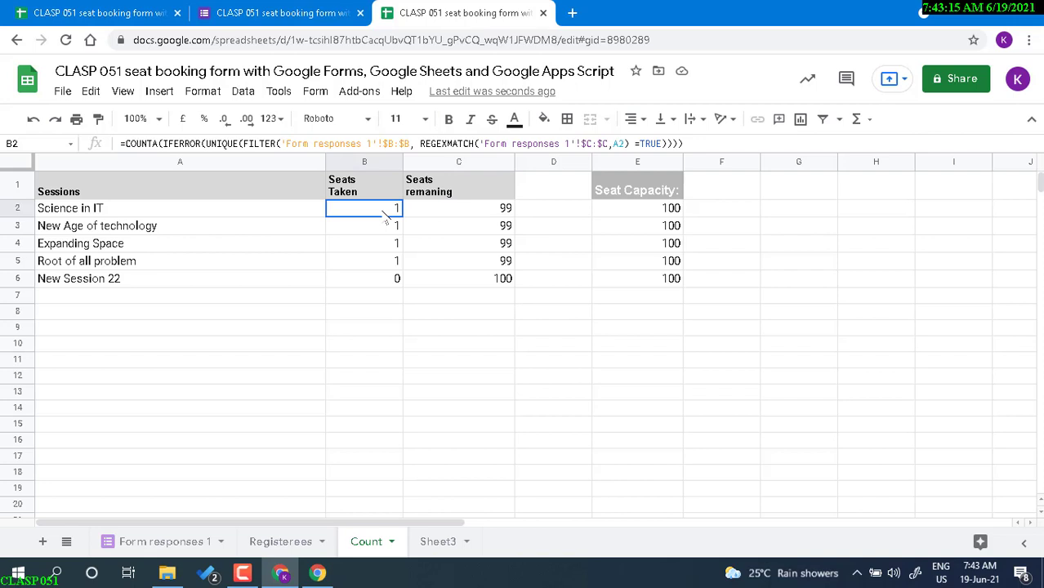
pyautogui.moveTo(382, 212); pyautogui.dragTo(385, 271)
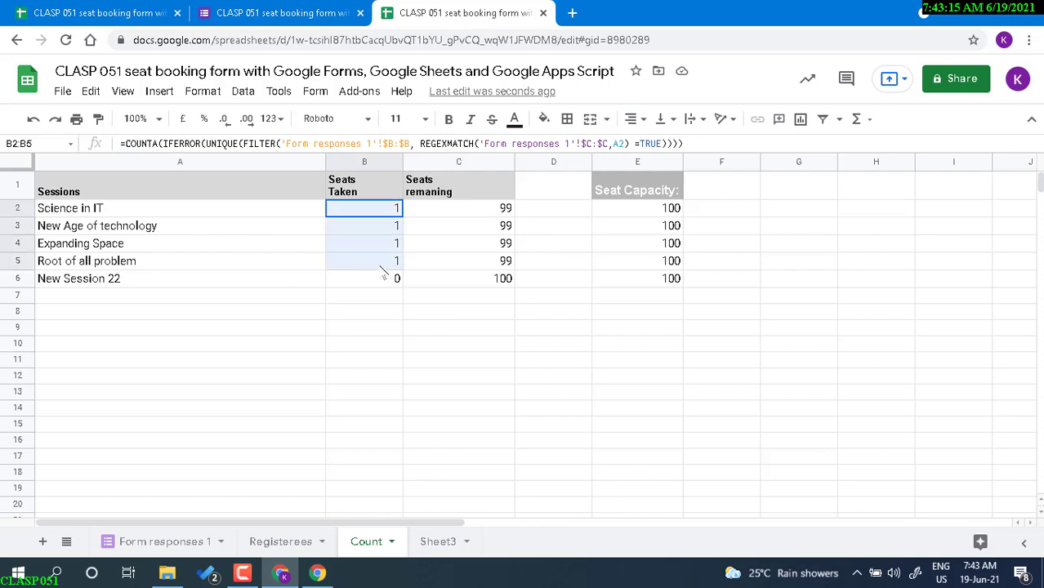
# Clear the contents of rows 2 to 25 on the Form responses 1 sheet, keeping the header row.
pyautogui.click(275, 541)
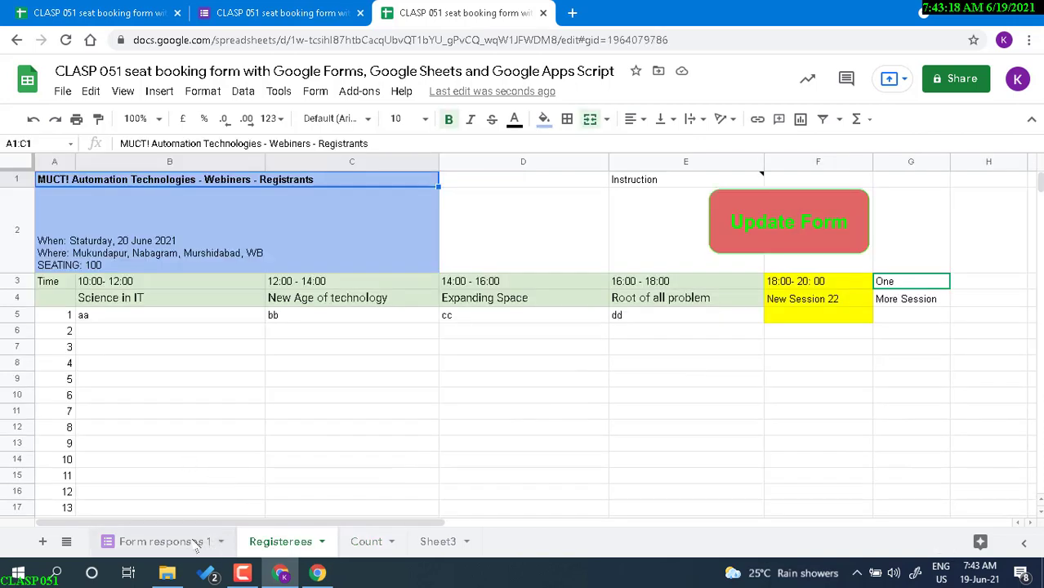
pyautogui.click(197, 544)
pyautogui.scroll(-5, 90, 213)
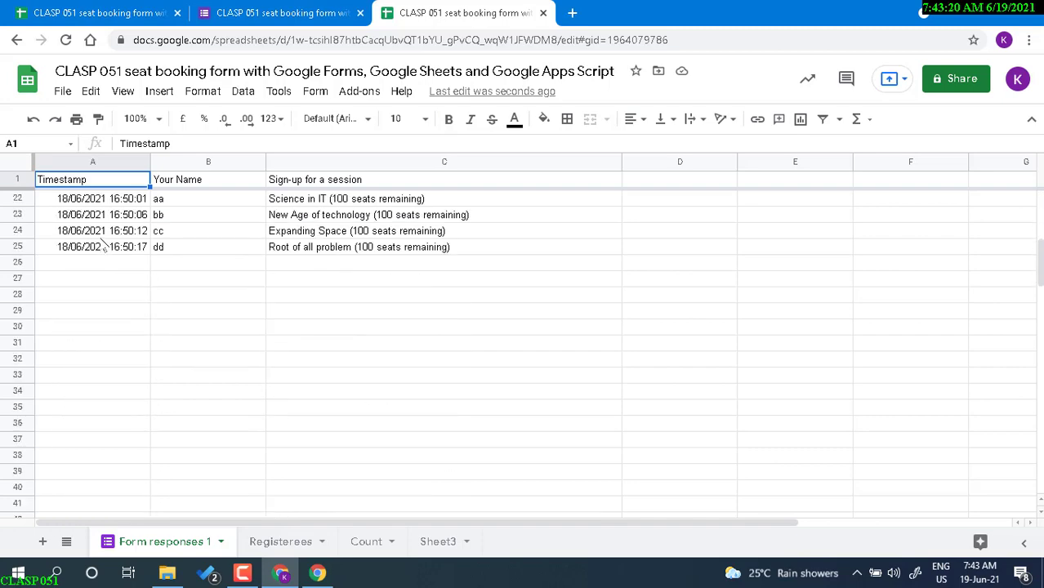
pyautogui.scroll(-2, 133, 372)
pyautogui.scroll(6, 133, 373)
pyautogui.scroll(-3, 130, 372)
pyautogui.scroll(-1, 131, 372)
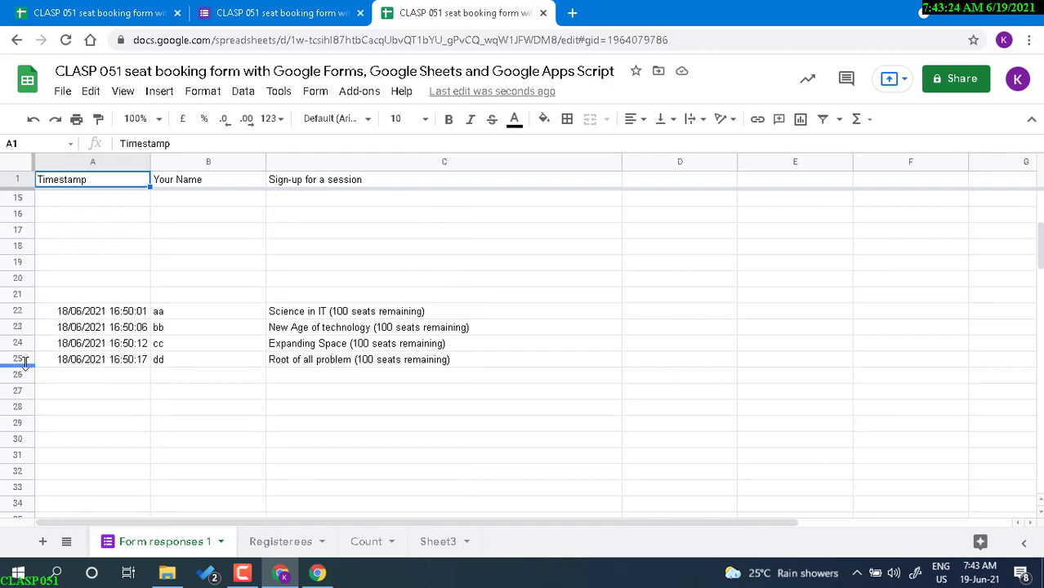
pyautogui.click(17, 359)
pyautogui.scroll(4, 133, 358)
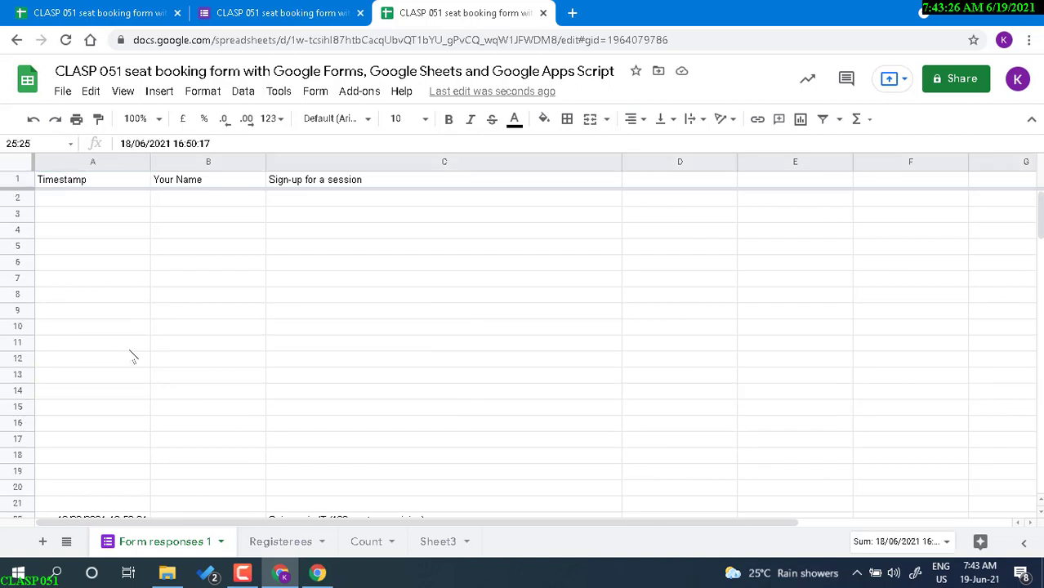
pyautogui.keyDown('shift'); pyautogui.click(18, 199); pyautogui.keyUp('shift')
pyautogui.press('Delete')
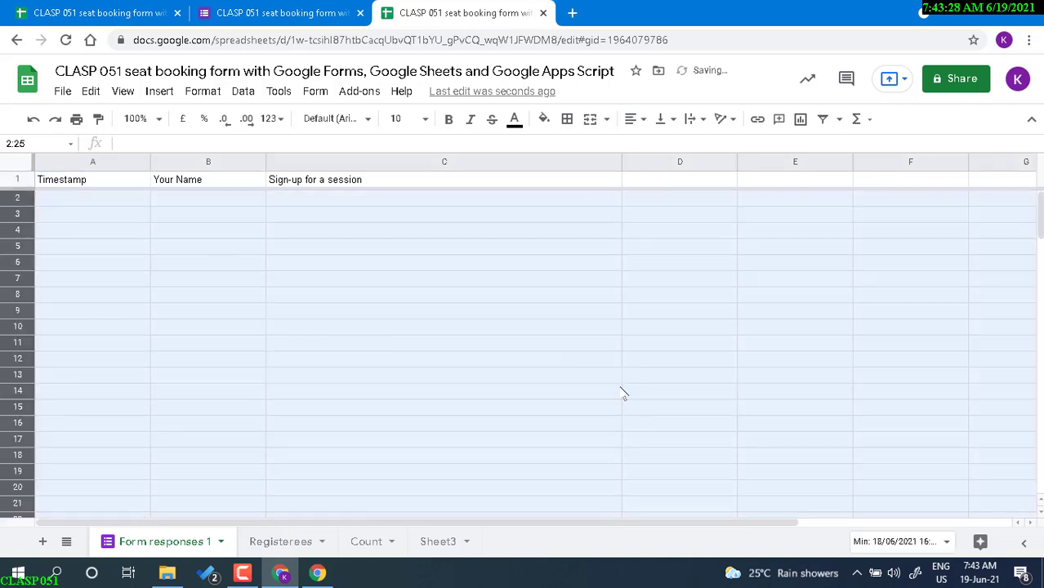
pyautogui.click(389, 343)
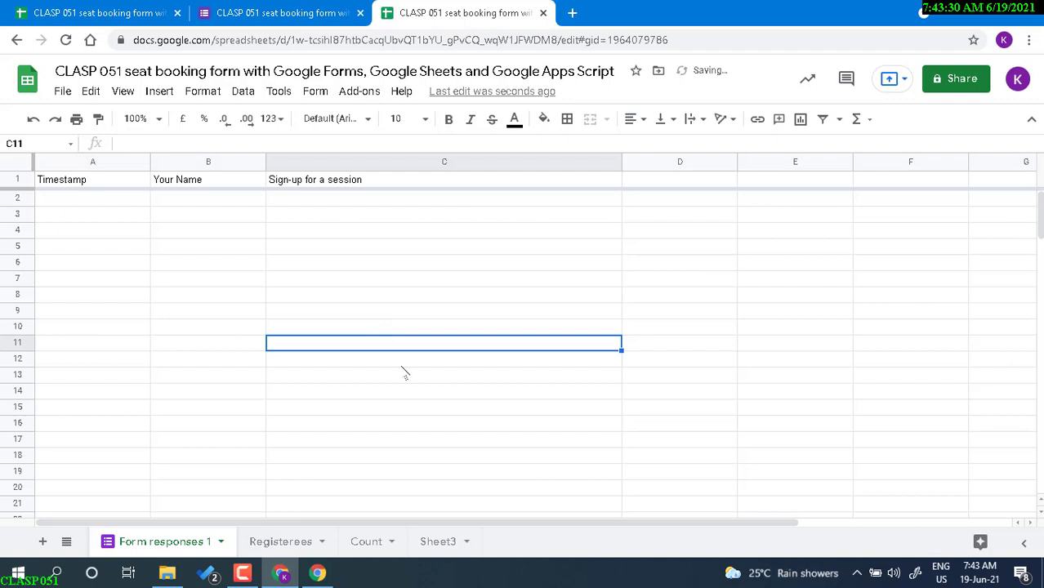
# Check the rest of the Form responses 1 sheet for leftover entries and inspect the registrant rows on the Registerees sheet.
pyautogui.scroll(-9, 380, 379)
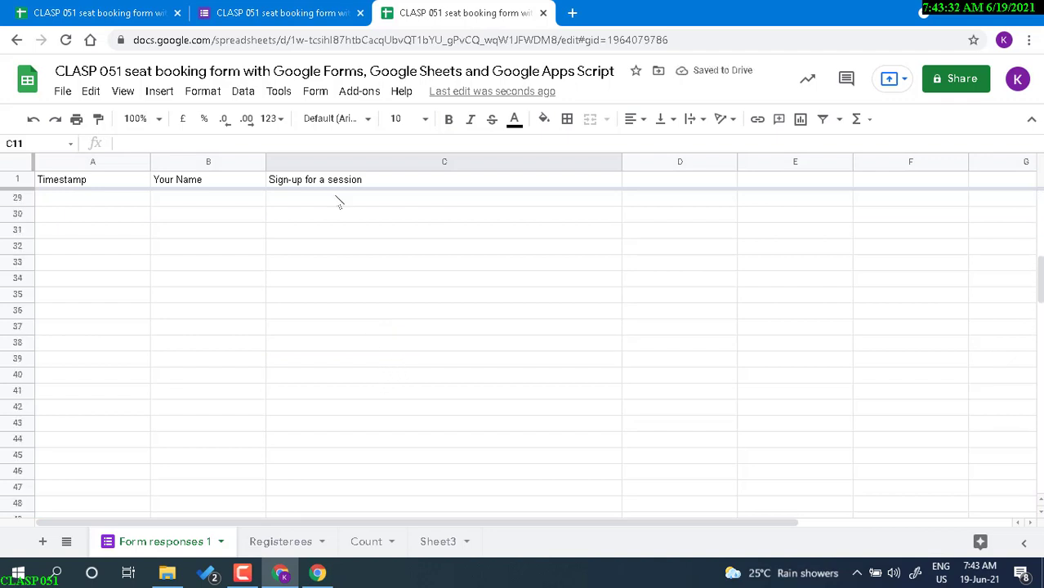
pyautogui.scroll(9, 193, 343)
pyautogui.click(294, 542)
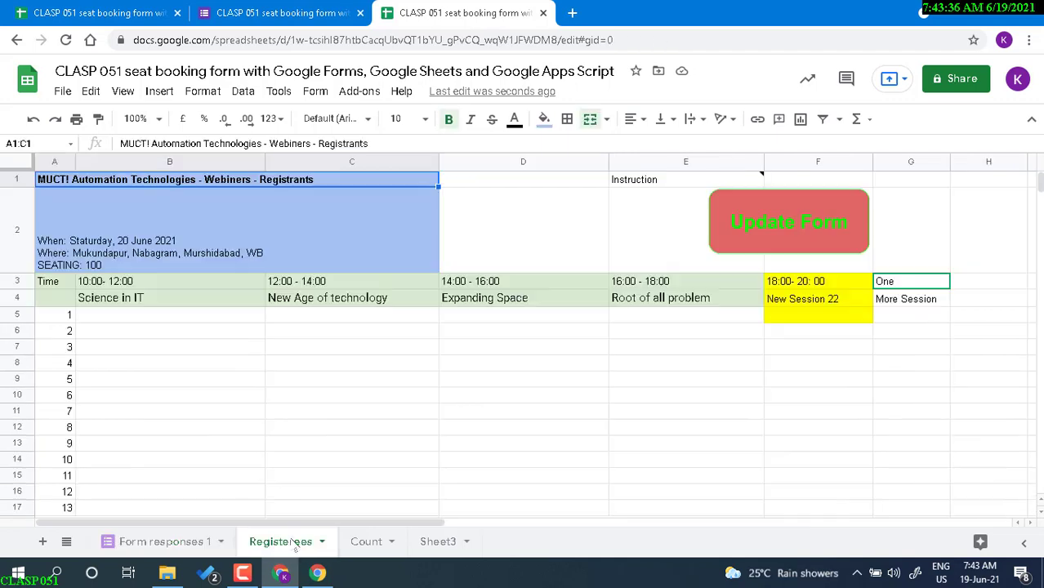
# Check the Registerees, Count and Sheet3 sheets for leftover registrations.
pyautogui.click(280, 396)
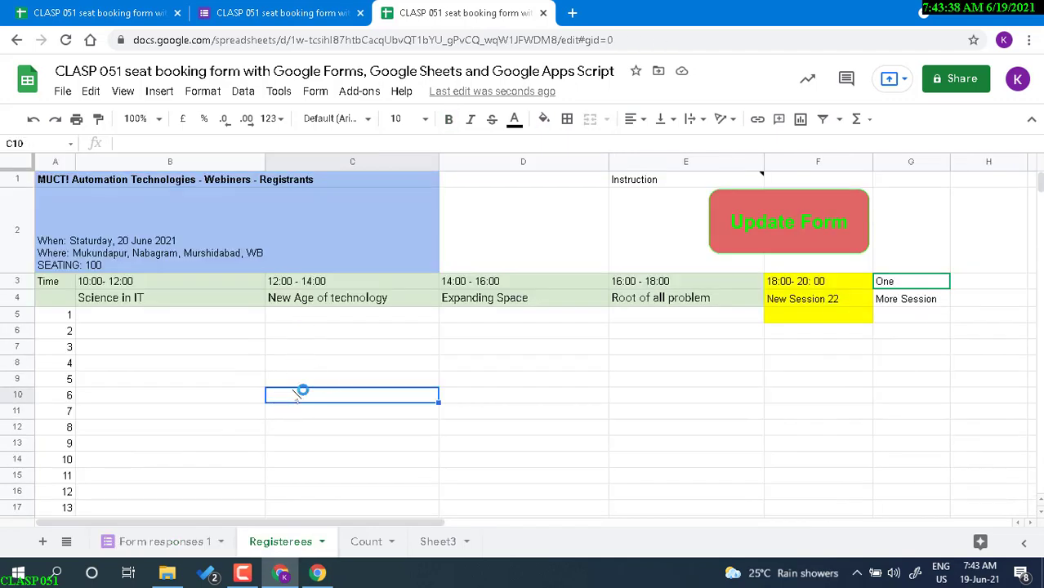
pyautogui.click(363, 542)
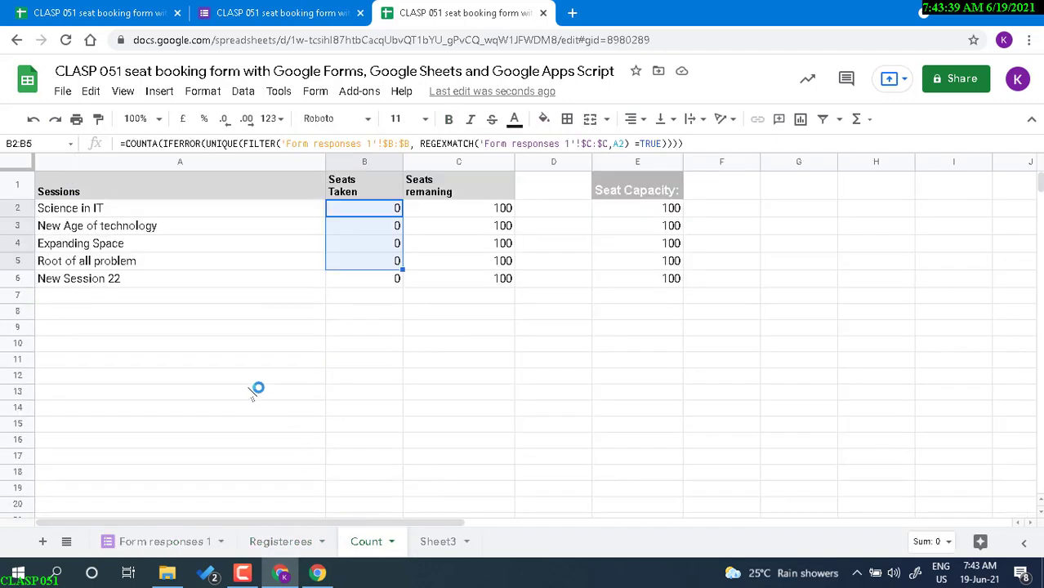
pyautogui.click(421, 546)
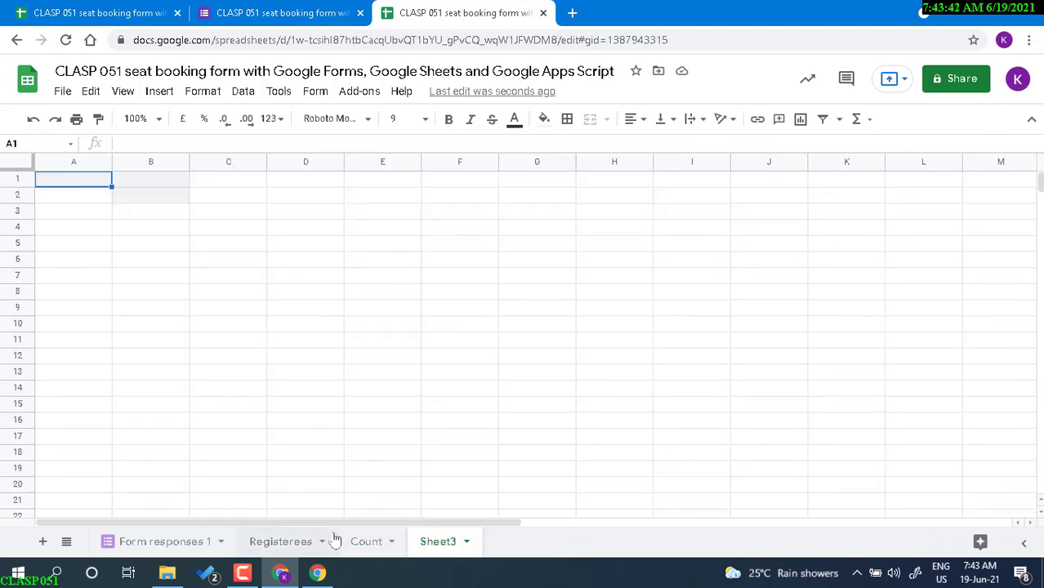
# Reload the form and open its responses summary to check the stored entries.
pyautogui.click(286, 11)
pyautogui.scroll(2, 550, 350)
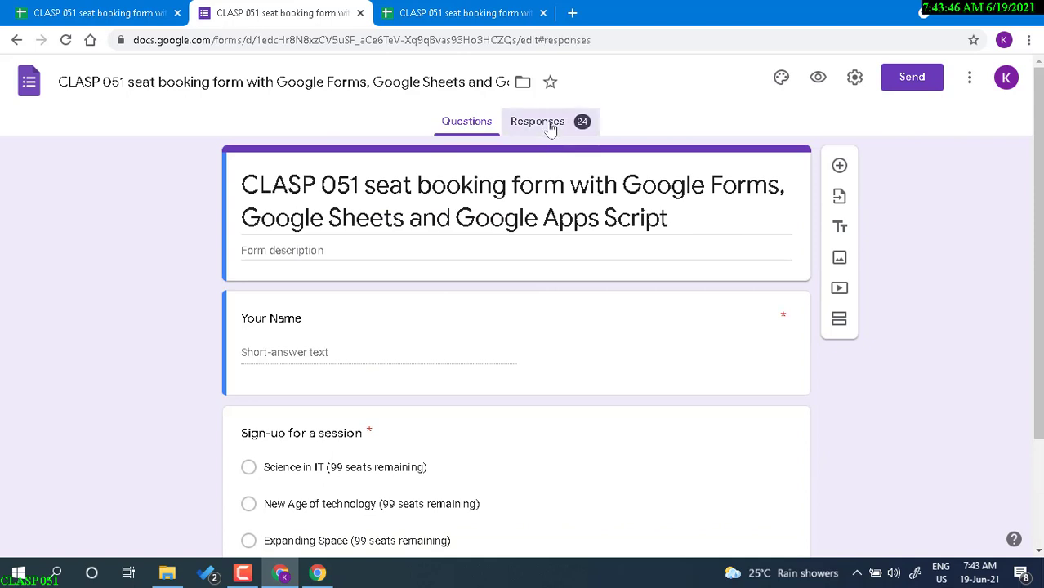
pyautogui.click(546, 122)
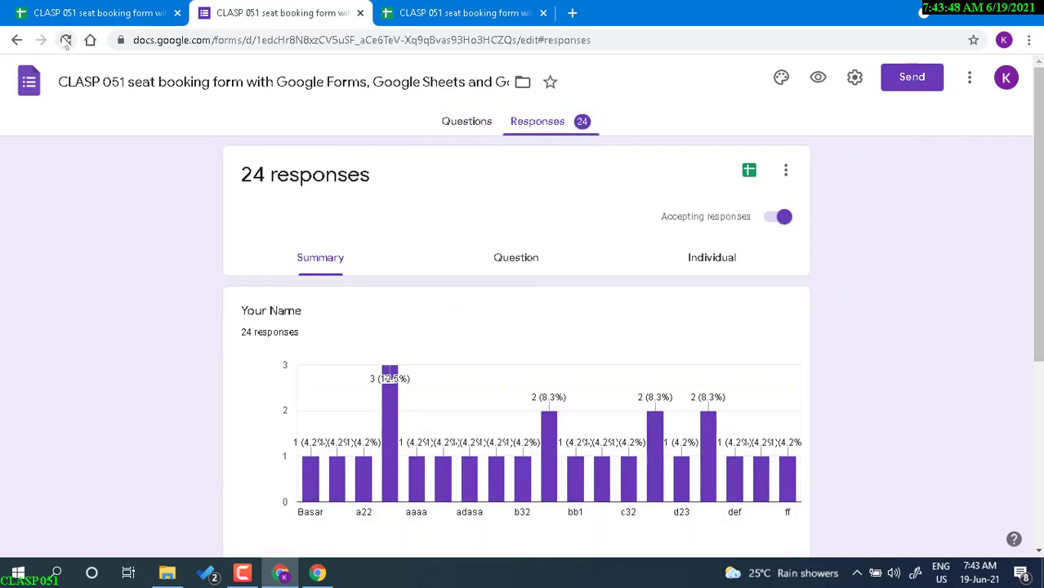
pyautogui.click(65, 41)
pyautogui.click(546, 123)
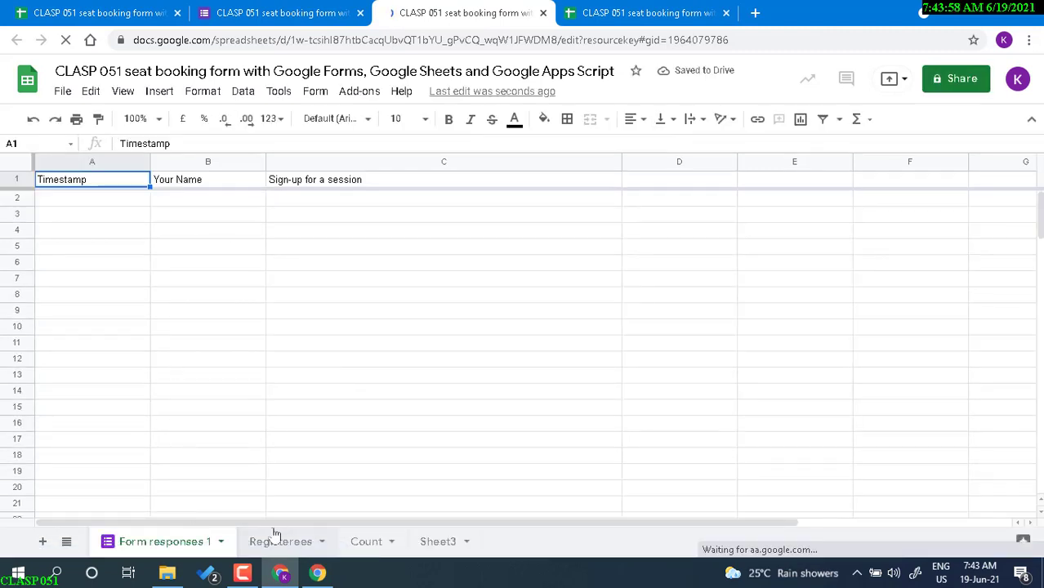
# Check the Registerees and Form responses 1 sheets in the newly opened linked spreadsheet and close that copy.
pyautogui.click(260, 543)
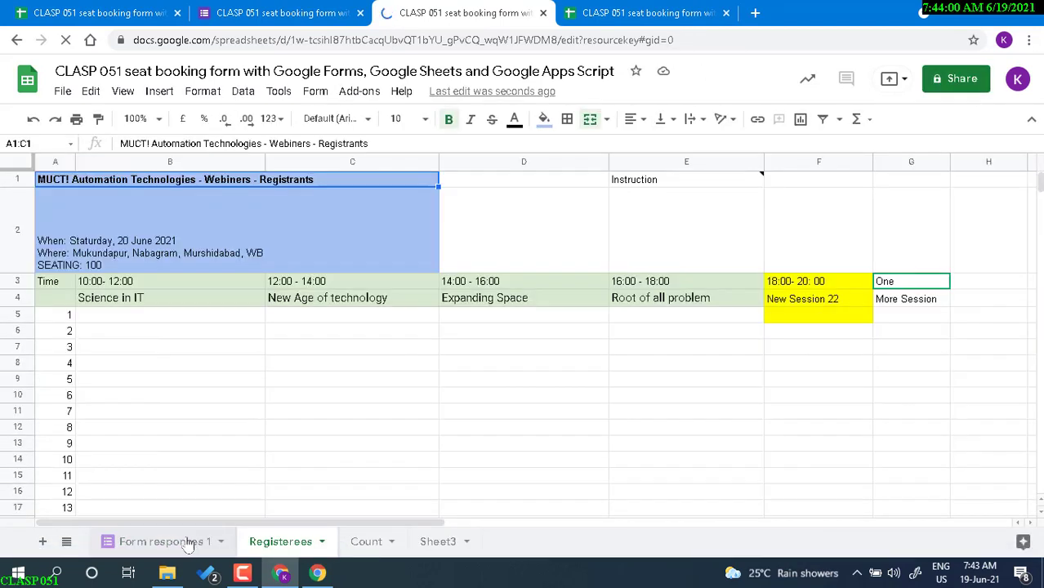
pyautogui.click(190, 544)
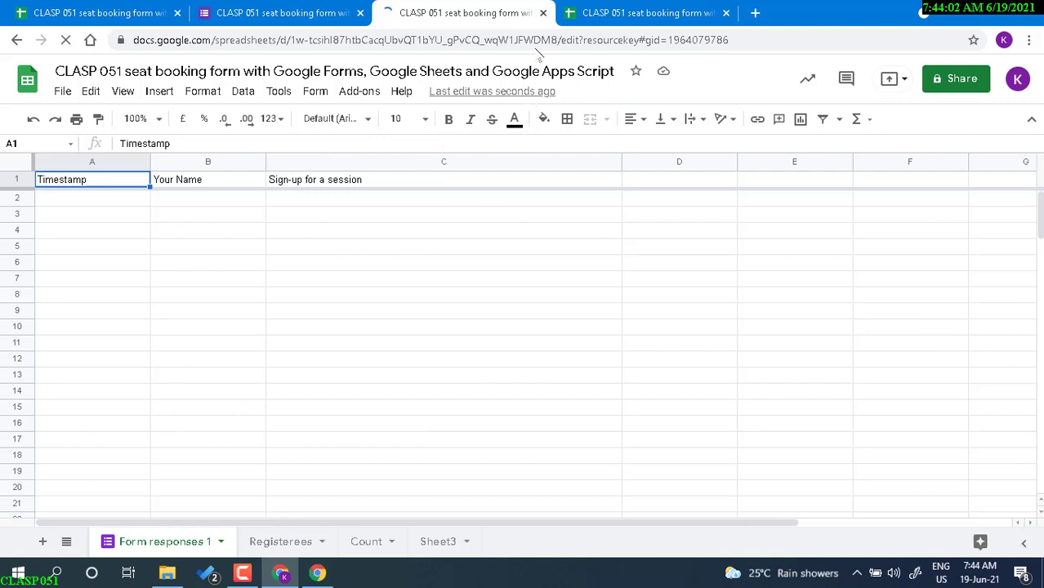
pyautogui.click(544, 13)
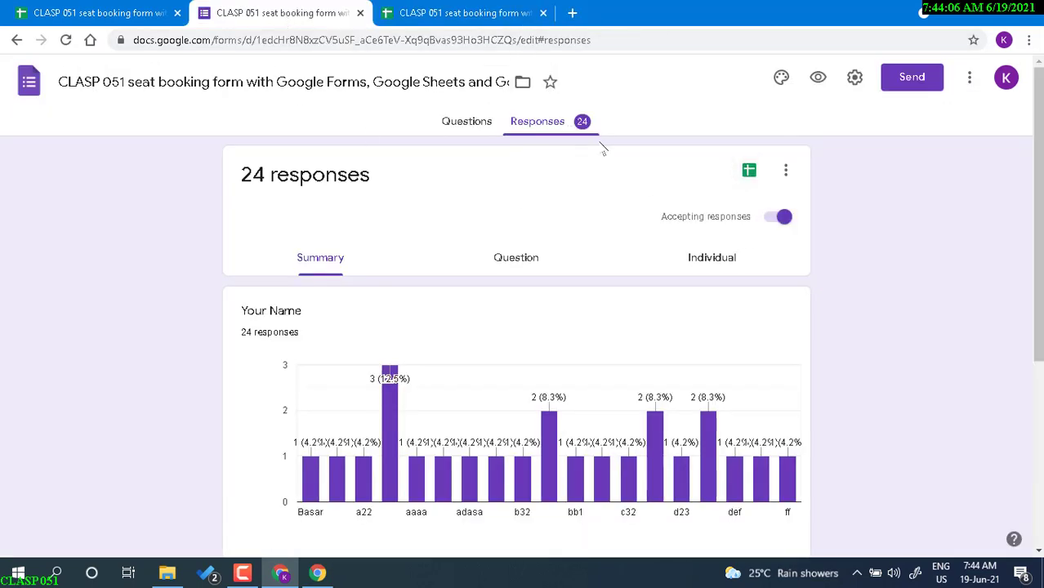
# Delete all stored responses from the form.
pyautogui.click(786, 173)
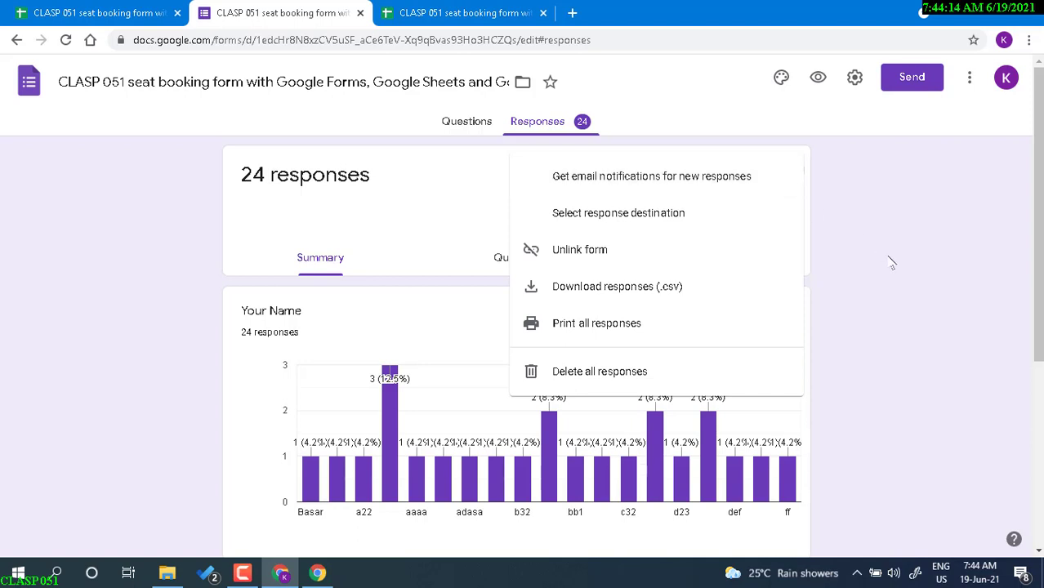
pyautogui.click(599, 372)
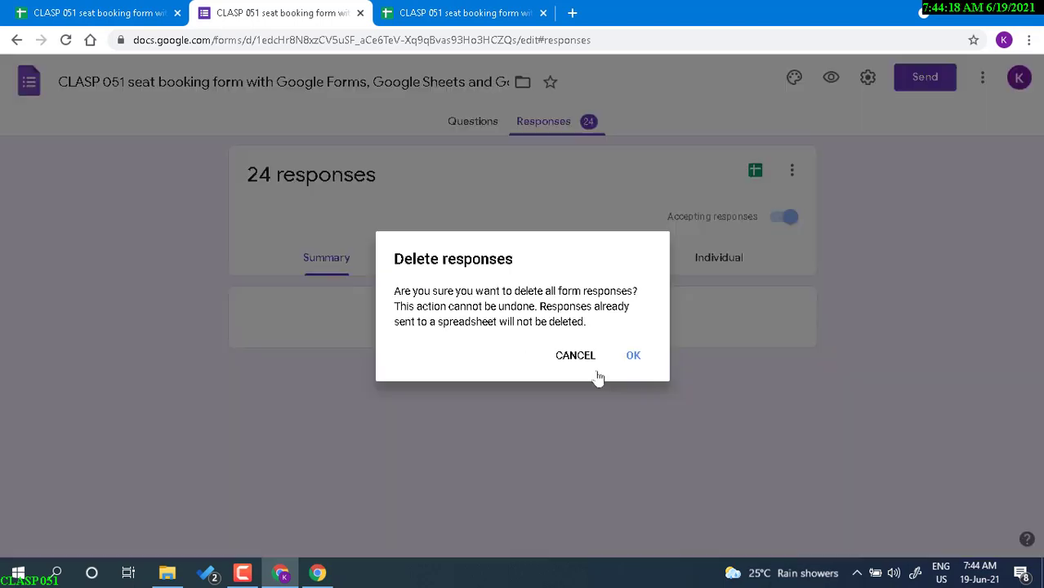
pyautogui.click(634, 357)
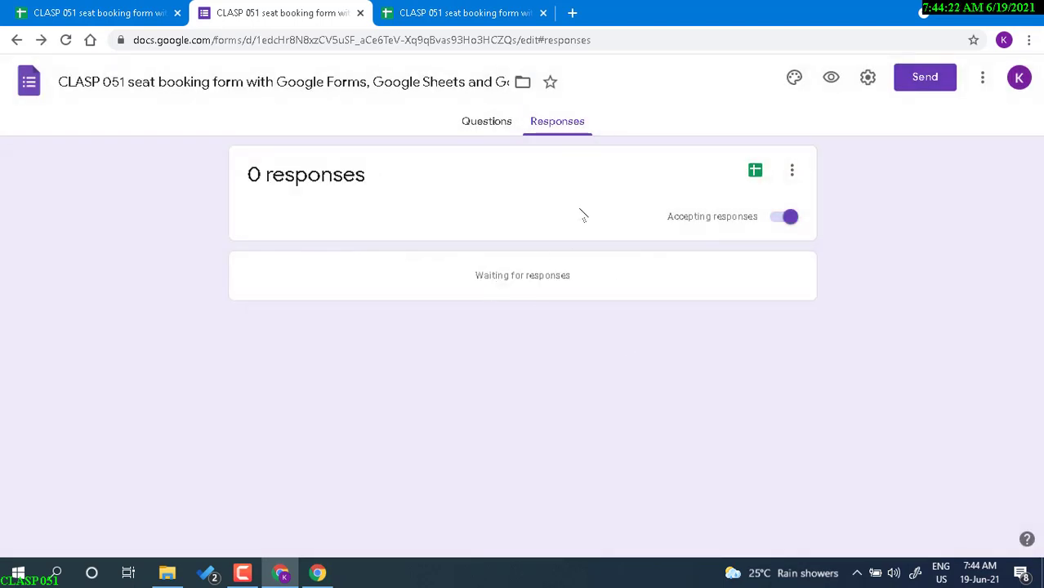
# Reload the form's questions and compare the remaining seats in the session options with the Count sheet.
pyautogui.click(488, 124)
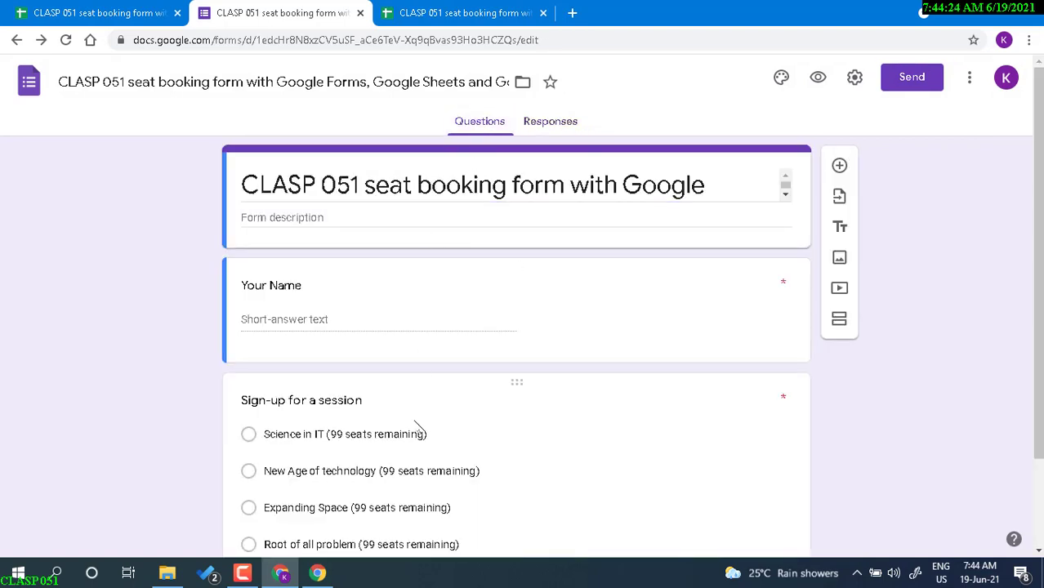
pyautogui.click(65, 39)
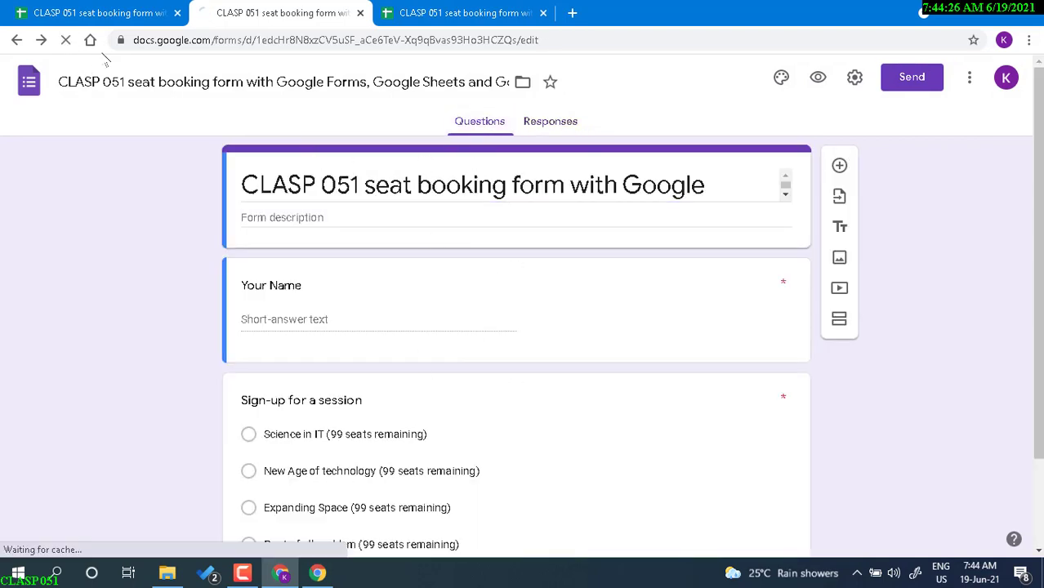
pyautogui.scroll(-1, 374, 465)
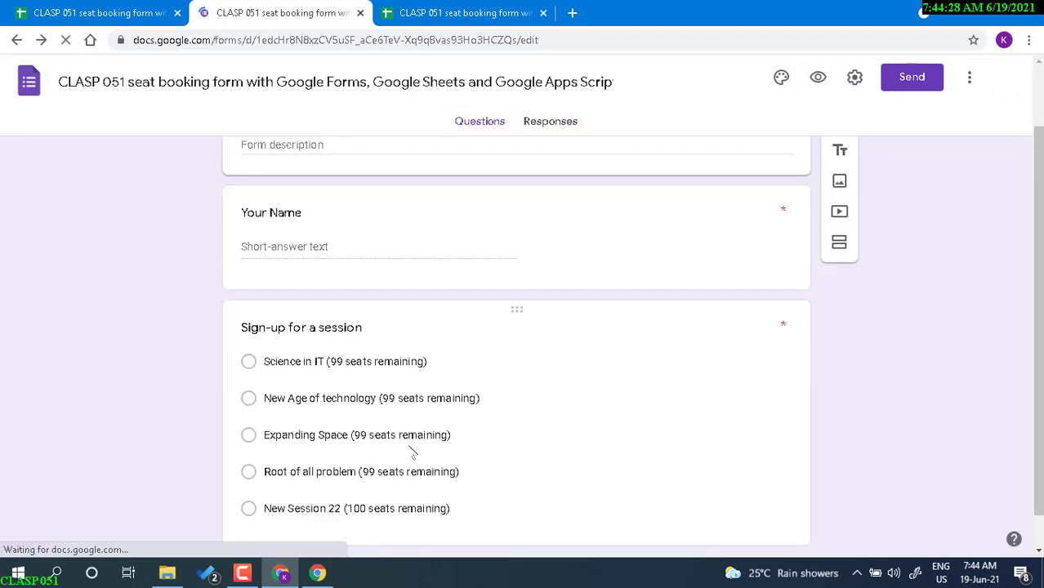
pyautogui.click(115, 13)
pyautogui.click(365, 542)
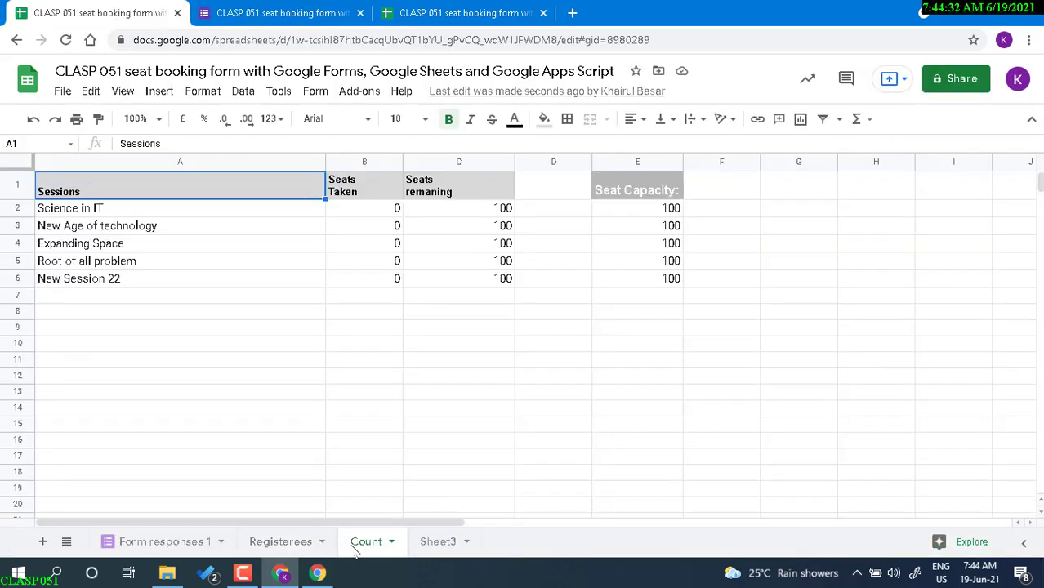
pyautogui.click(290, 11)
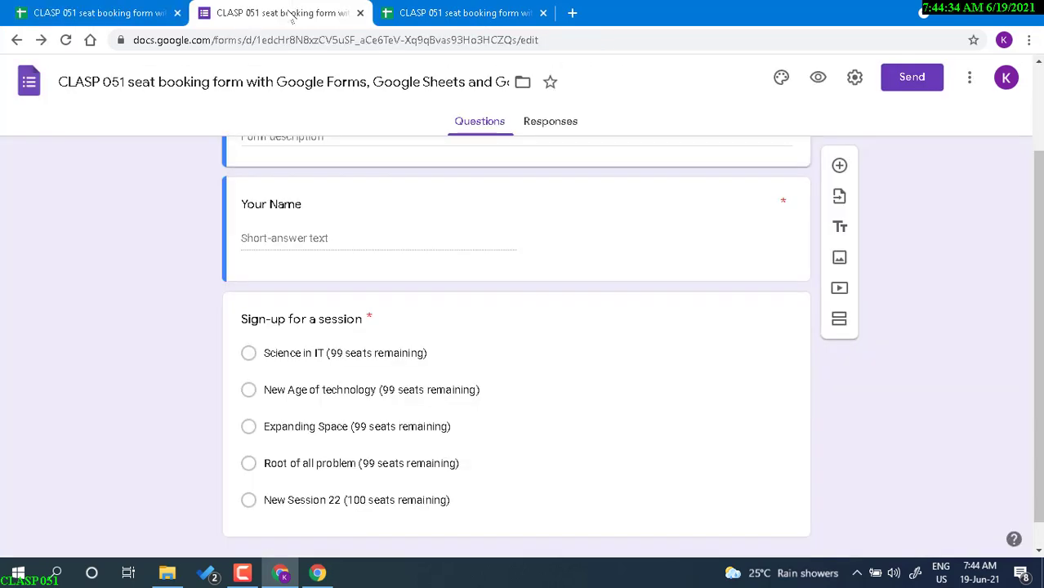
pyautogui.click(66, 39)
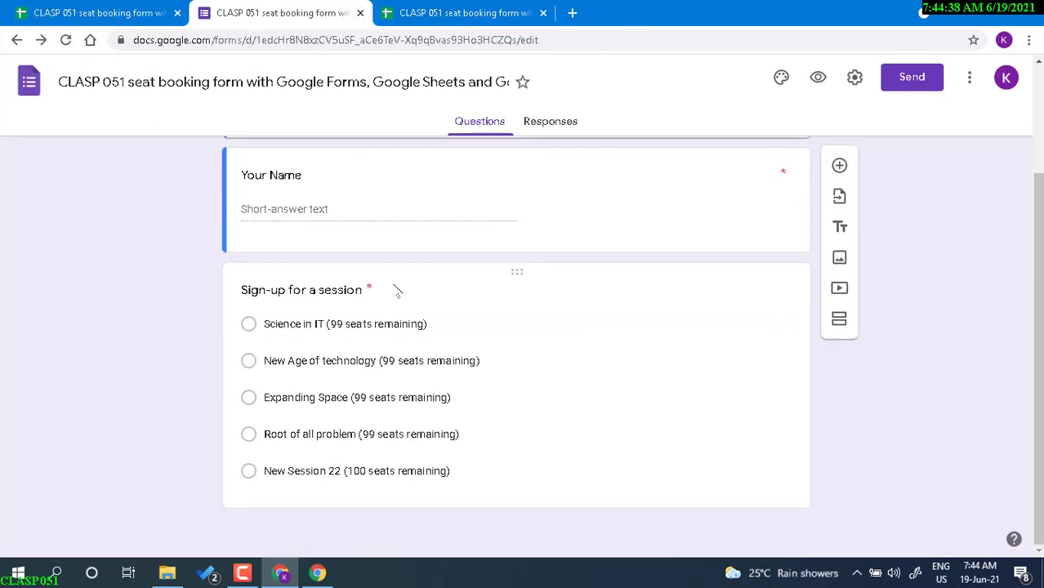
# Run the Update Form script from the Registerees sheet in the second copy of the spreadsheet.
pyautogui.click(418, 11)
pyautogui.click(398, 456)
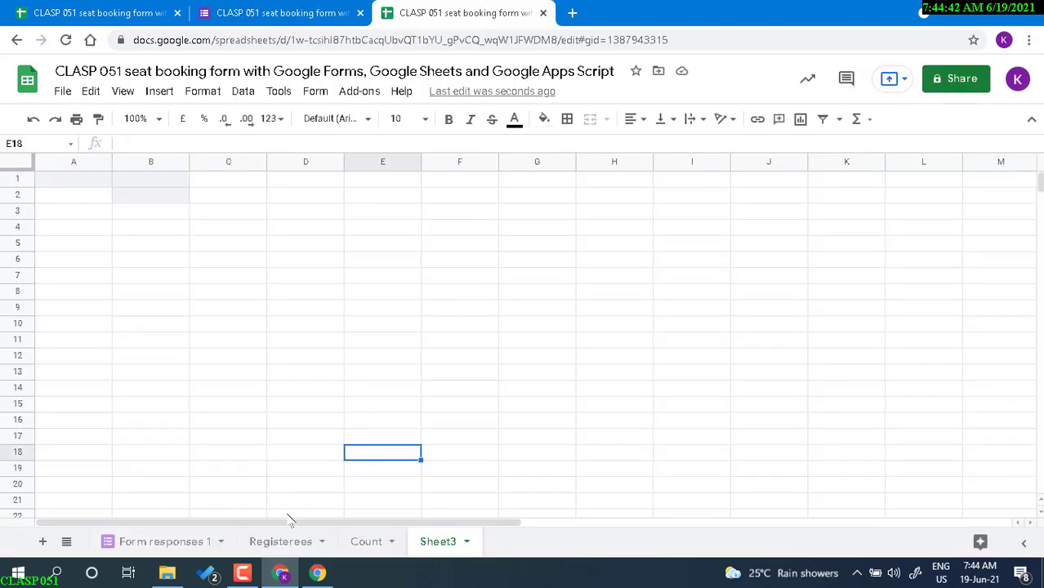
pyautogui.click(160, 542)
pyautogui.click(275, 542)
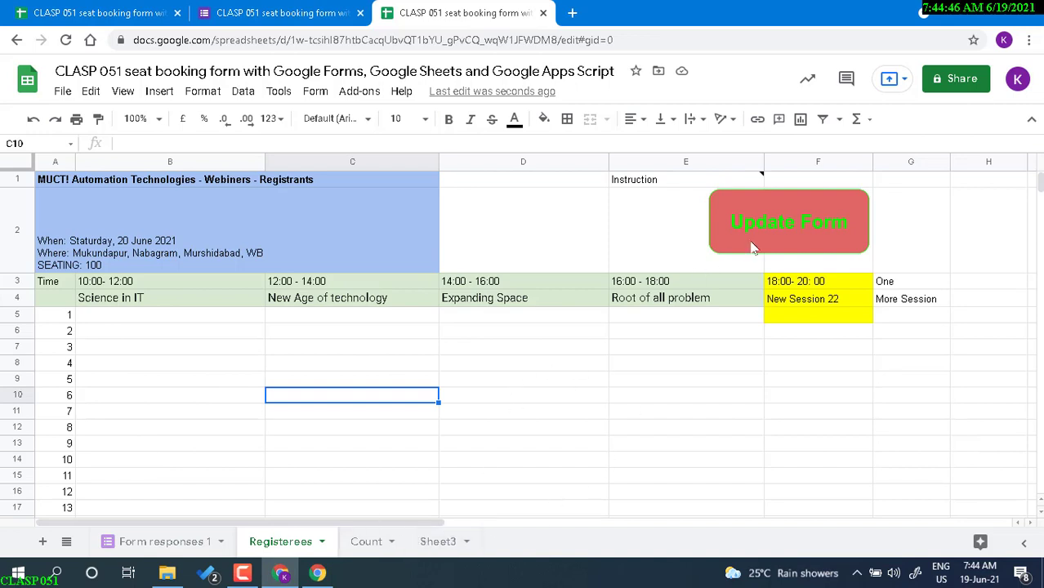
pyautogui.click(789, 228)
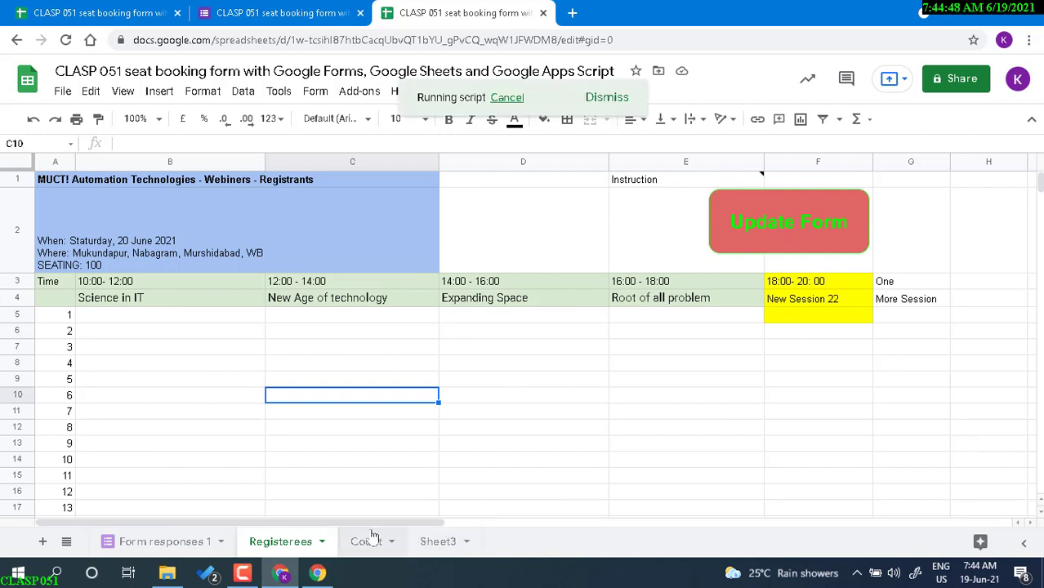
# Reload the form and compare its updated session options with the seat numbers on the Count sheet.
pyautogui.click(297, 10)
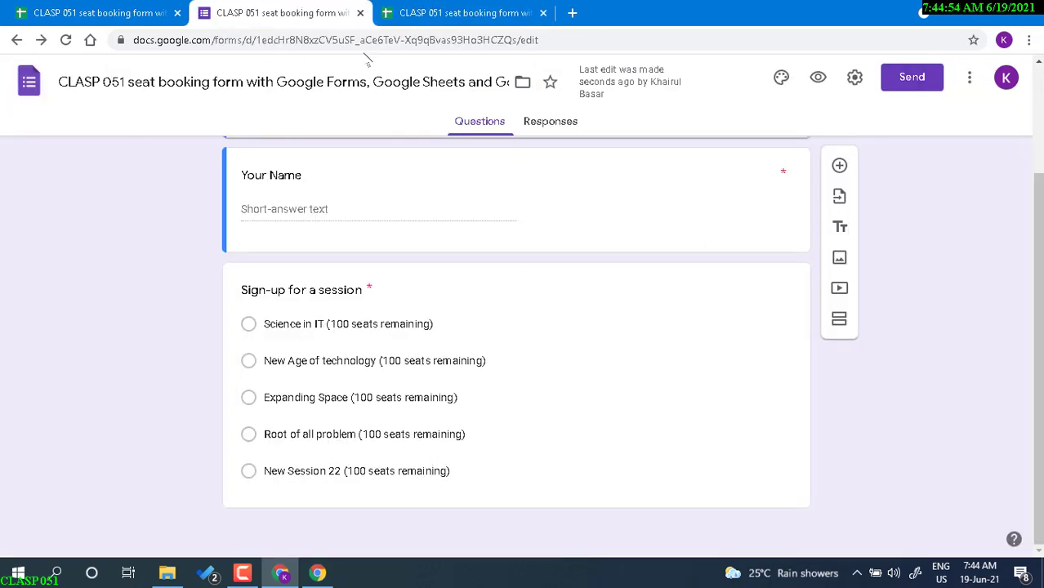
pyautogui.click(66, 39)
pyautogui.click(92, 13)
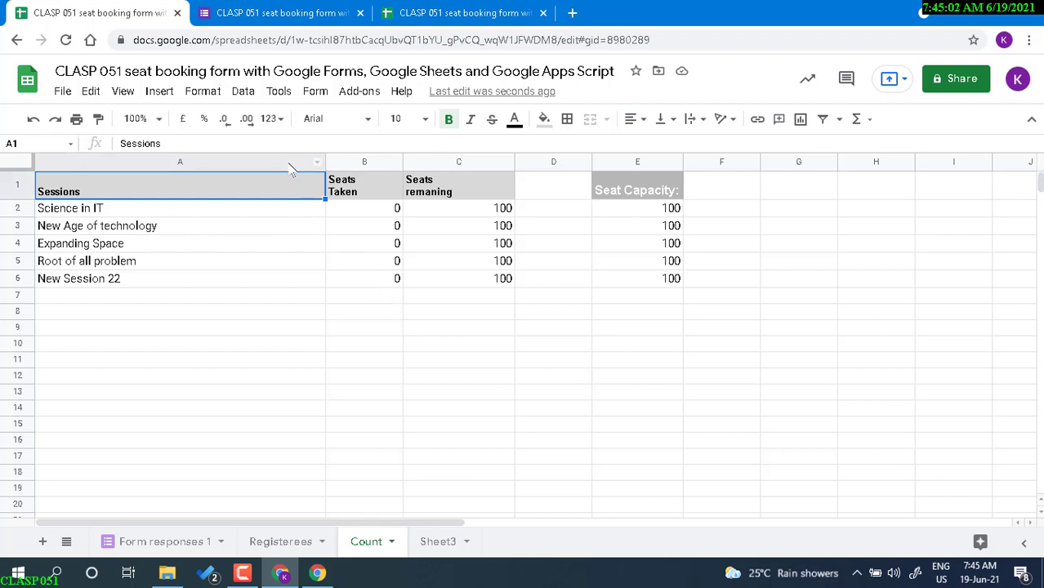
pyautogui.click(287, 10)
pyautogui.click(358, 361)
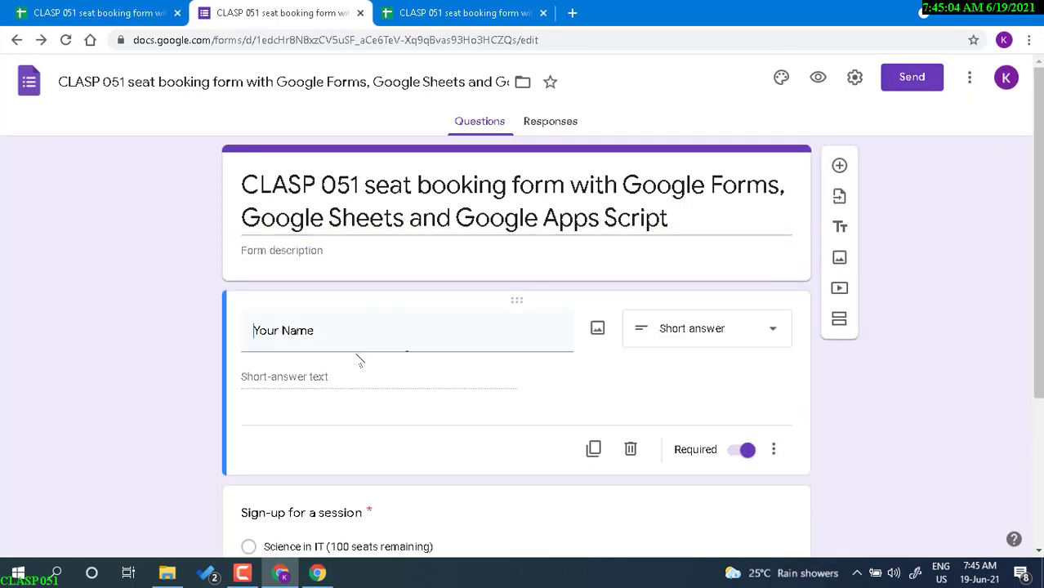
# Preview the form and submit a test response with a registrant's name and the Science in IT session.
pyautogui.click(818, 77)
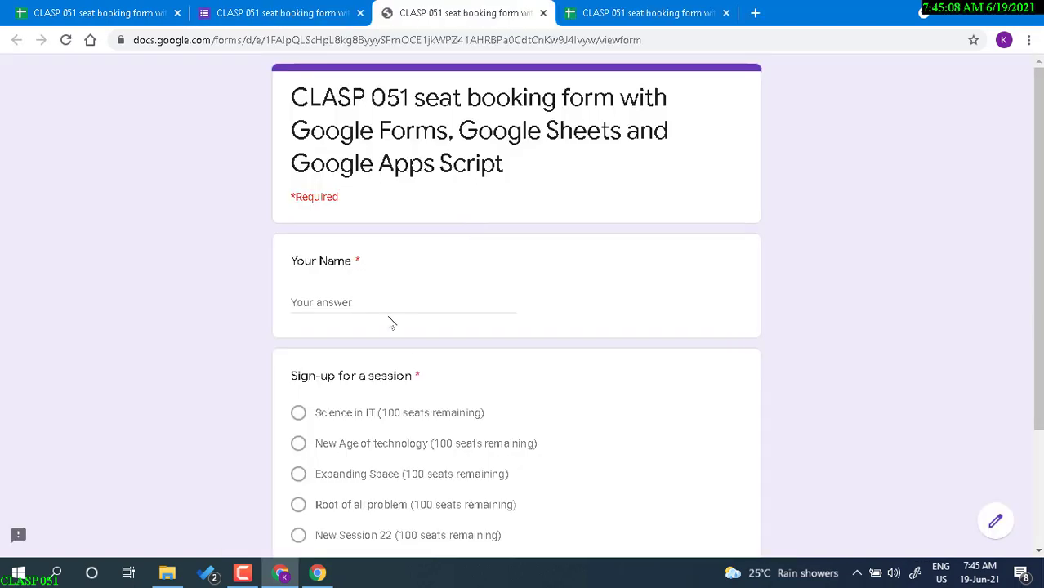
pyautogui.click(373, 301)
pyautogui.write('Khairu')
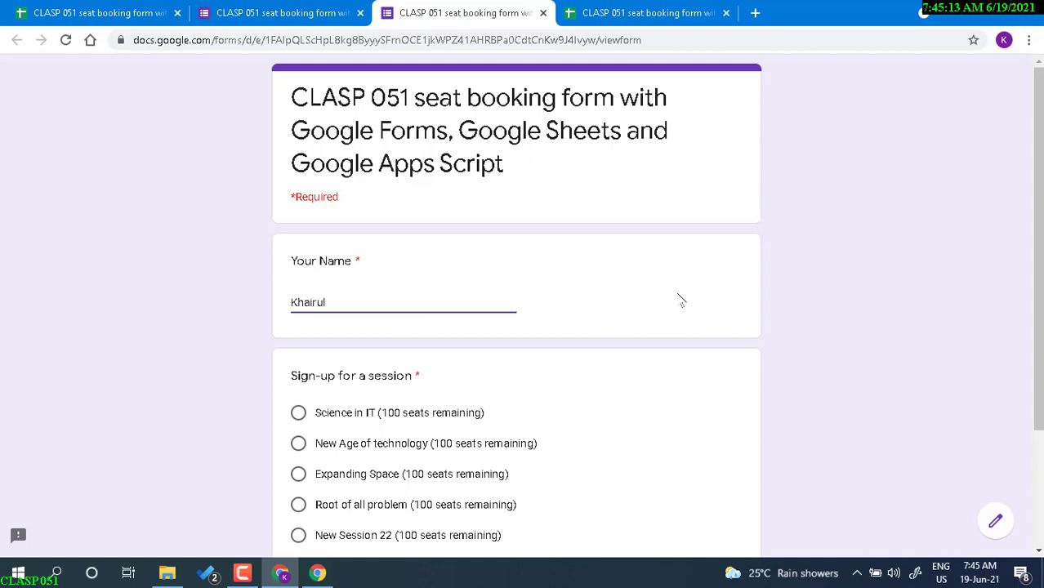
pyautogui.write('l1')
pyautogui.click(300, 414)
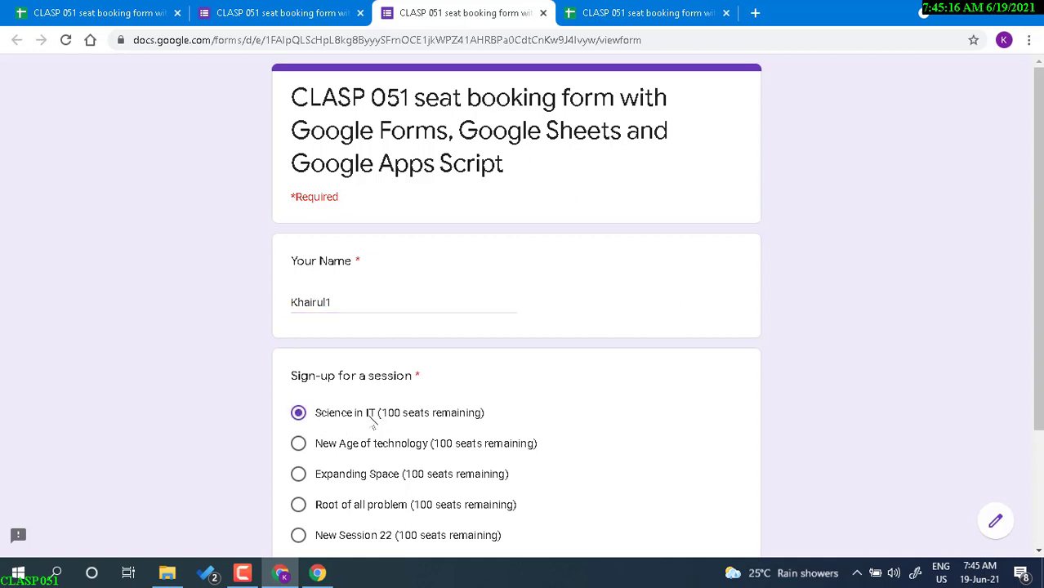
pyautogui.scroll(-3, 406, 417)
pyautogui.click(337, 435)
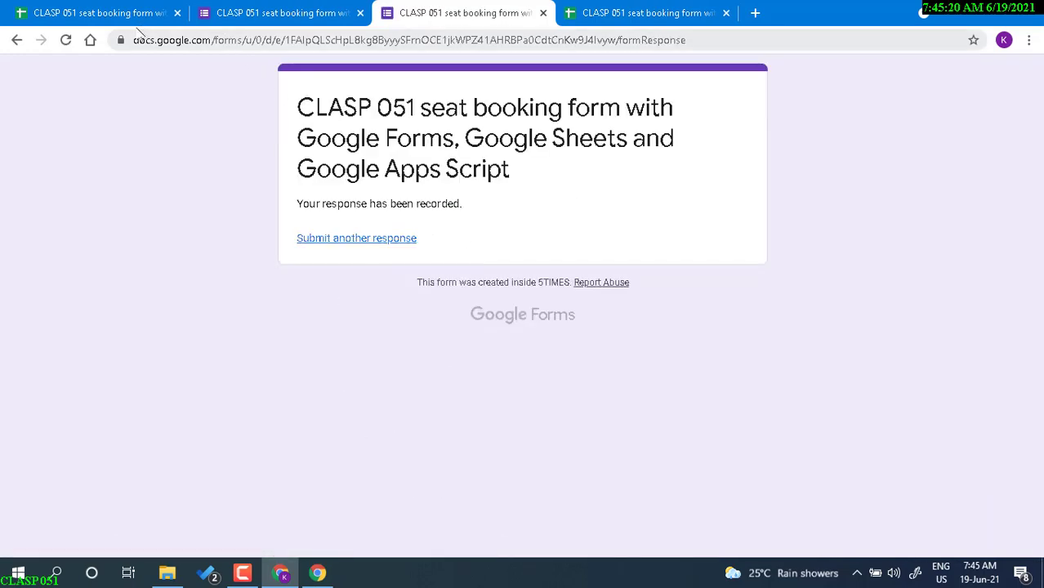
# Inspect the new submission's row on the Form responses 1 sheet.
pyautogui.click(109, 16)
pyautogui.click(157, 541)
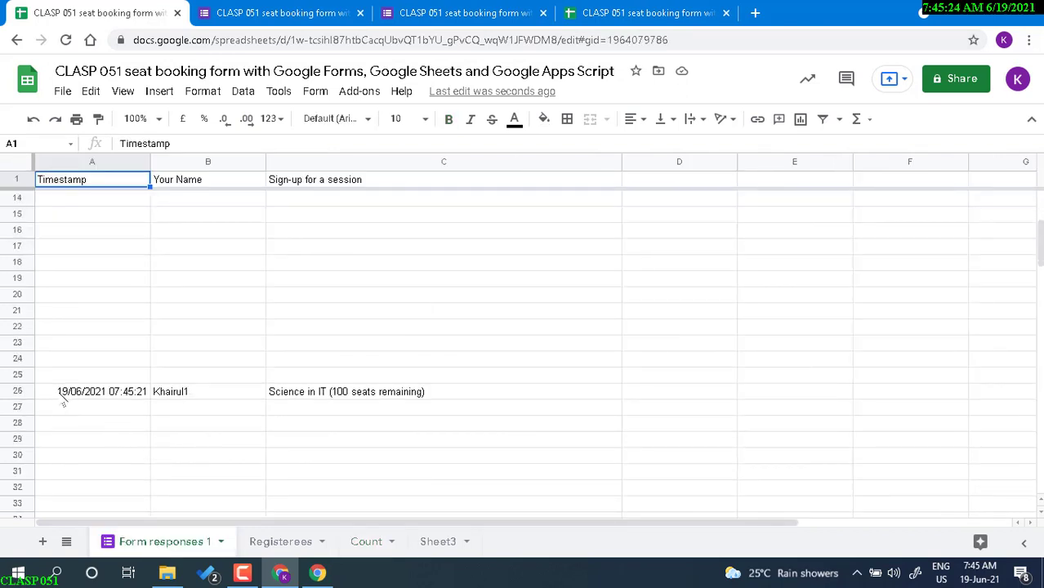
pyautogui.click(49, 395)
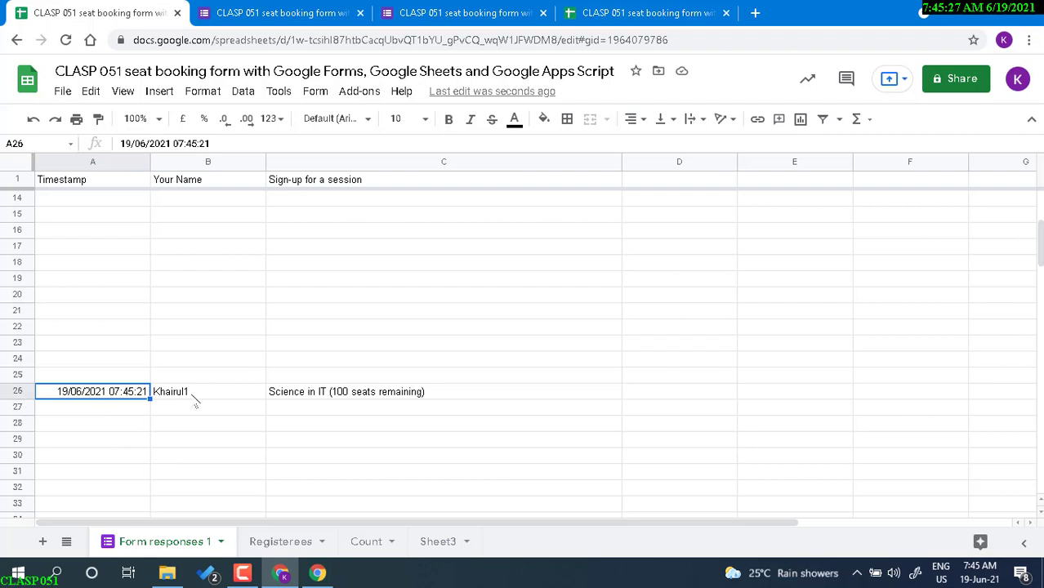
pyautogui.click(18, 392)
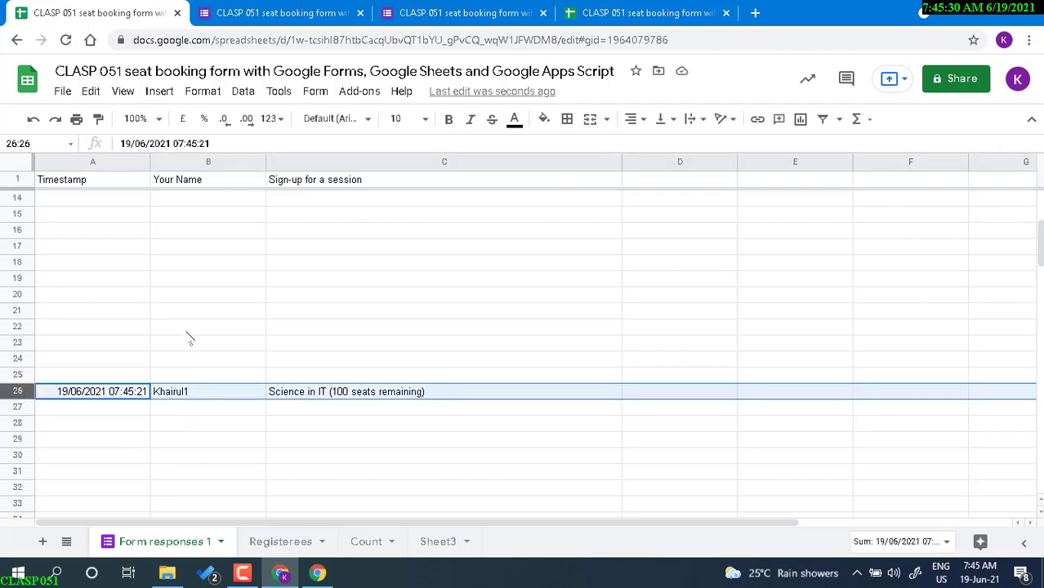
# Unlink the form from its current response spreadsheet.
pyautogui.click(435, 12)
pyautogui.click(308, 12)
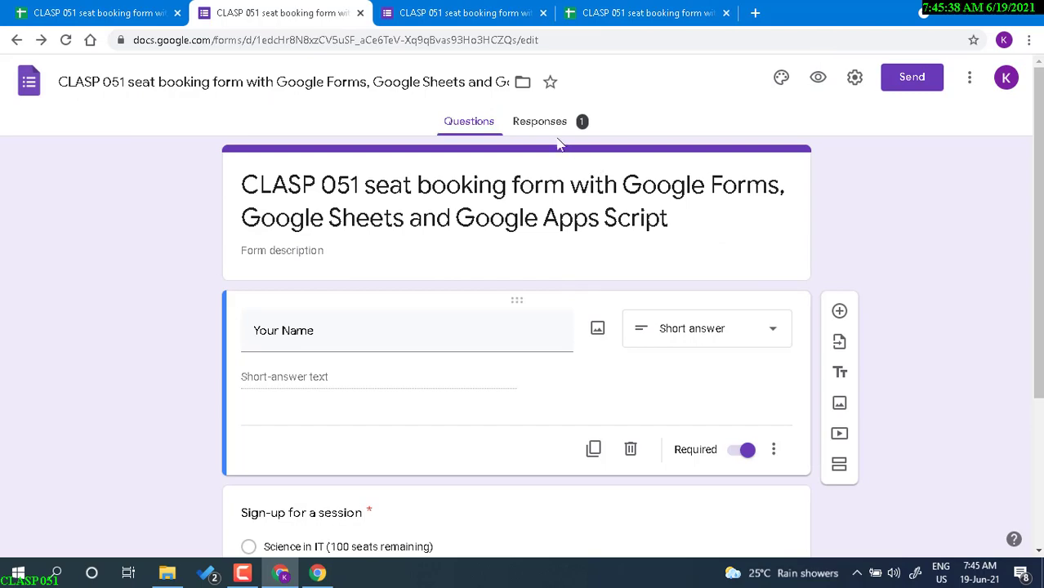
pyautogui.click(552, 133)
pyautogui.click(785, 175)
pyautogui.click(578, 251)
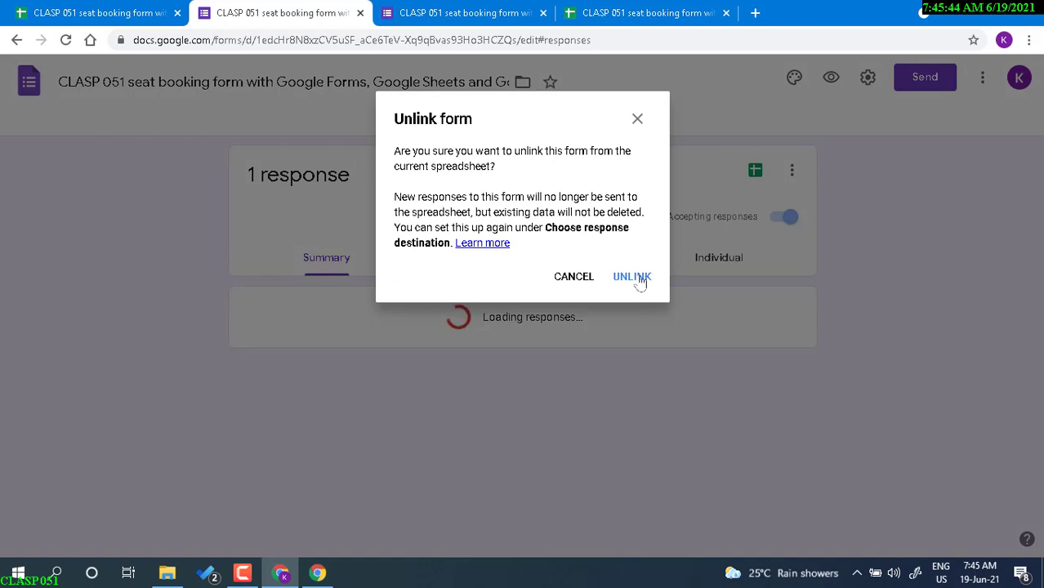
pyautogui.click(641, 279)
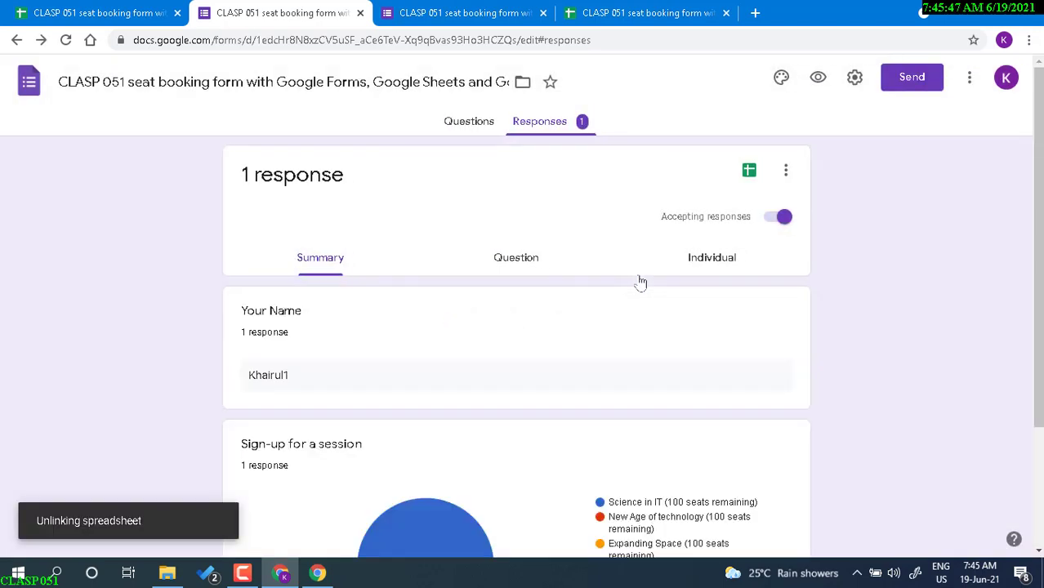
# Delete all responses collected by the form.
pyautogui.click(786, 171)
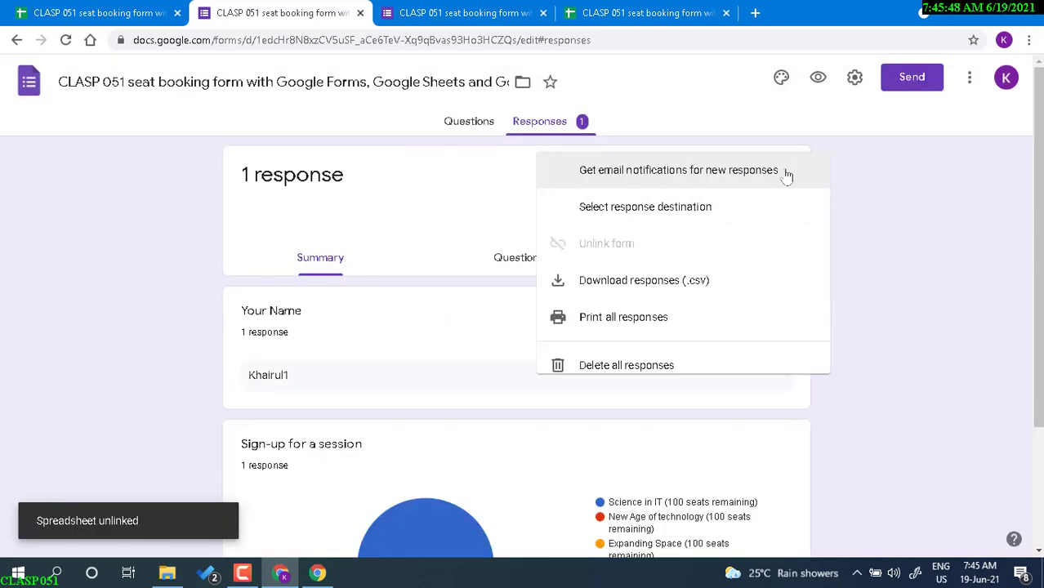
pyautogui.click(607, 378)
pyautogui.click(634, 350)
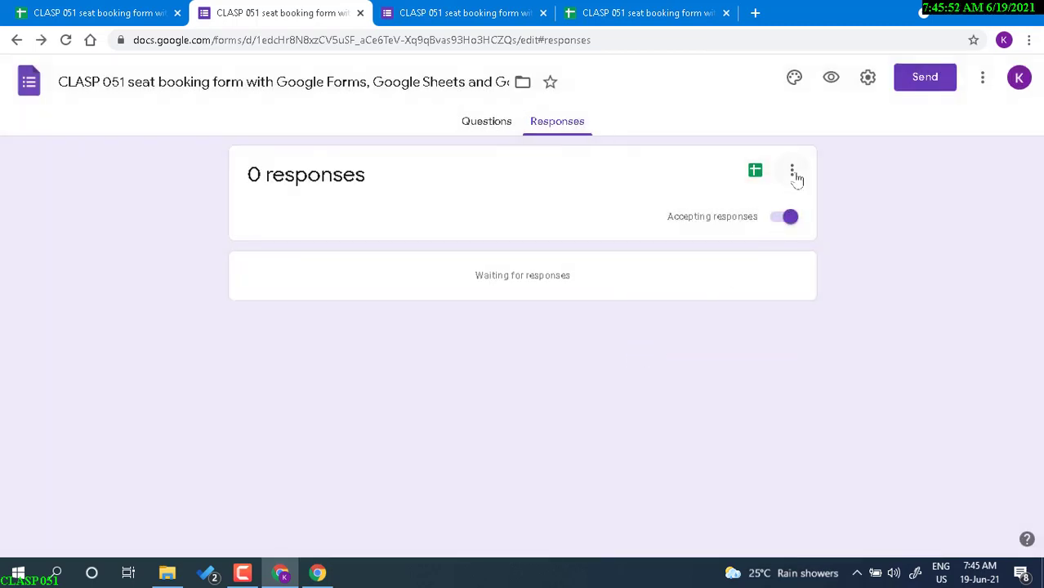
# Set the form's response destination to the existing CLASP 051 seat booking spreadsheet.
pyautogui.click(792, 171)
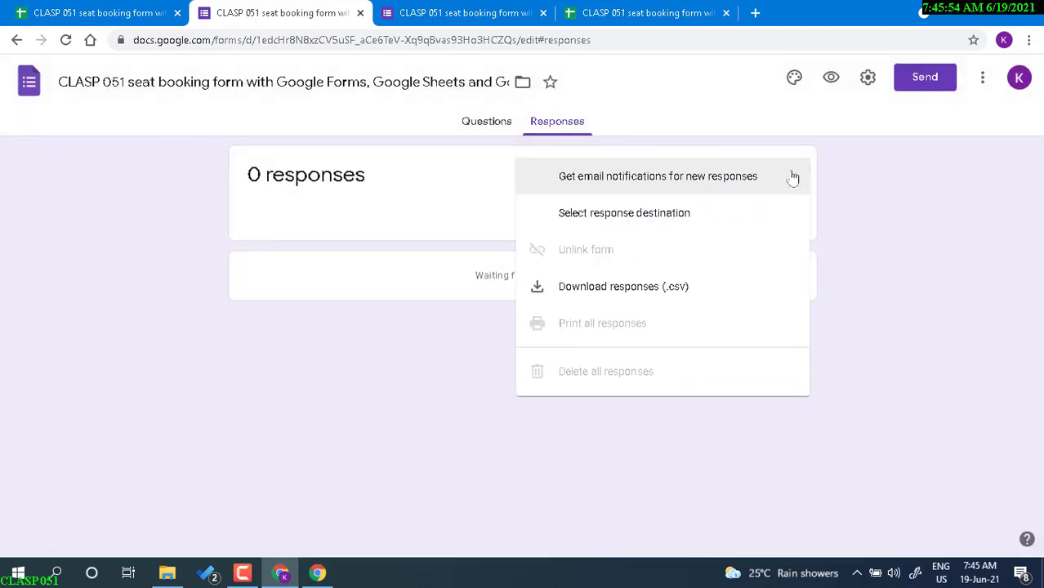
pyautogui.click(656, 215)
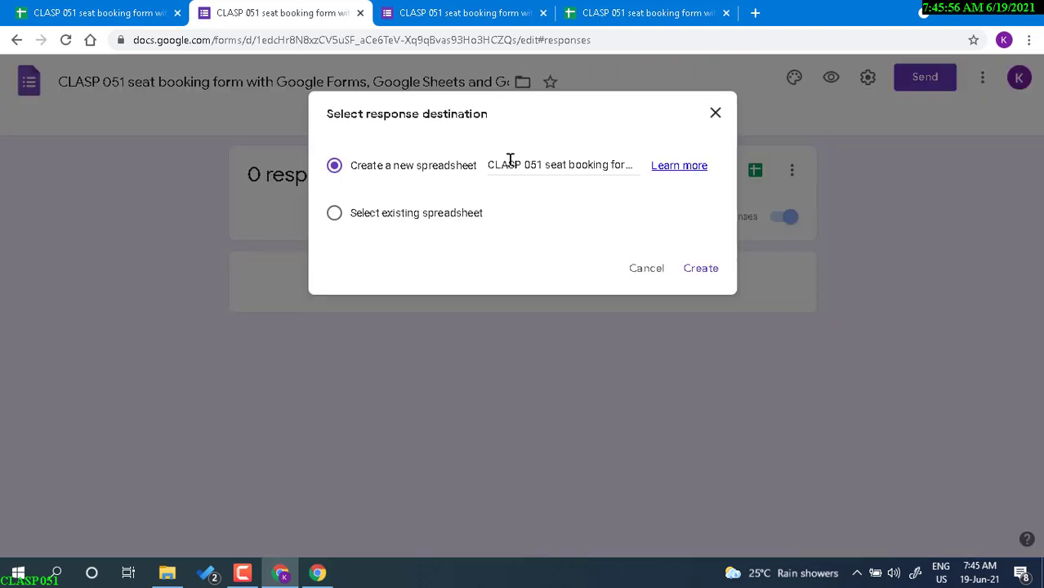
pyautogui.click(334, 212)
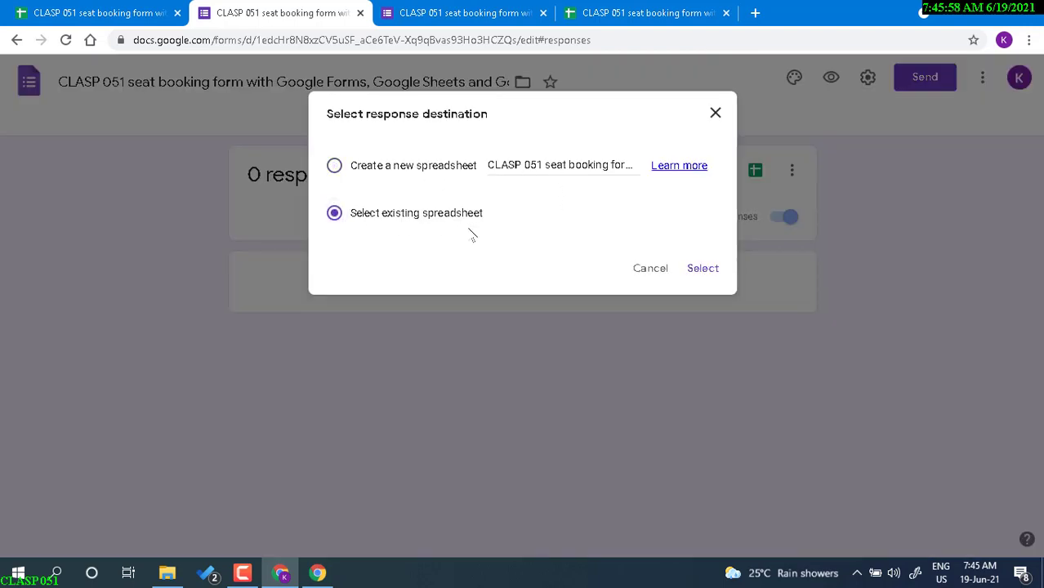
pyautogui.click(703, 273)
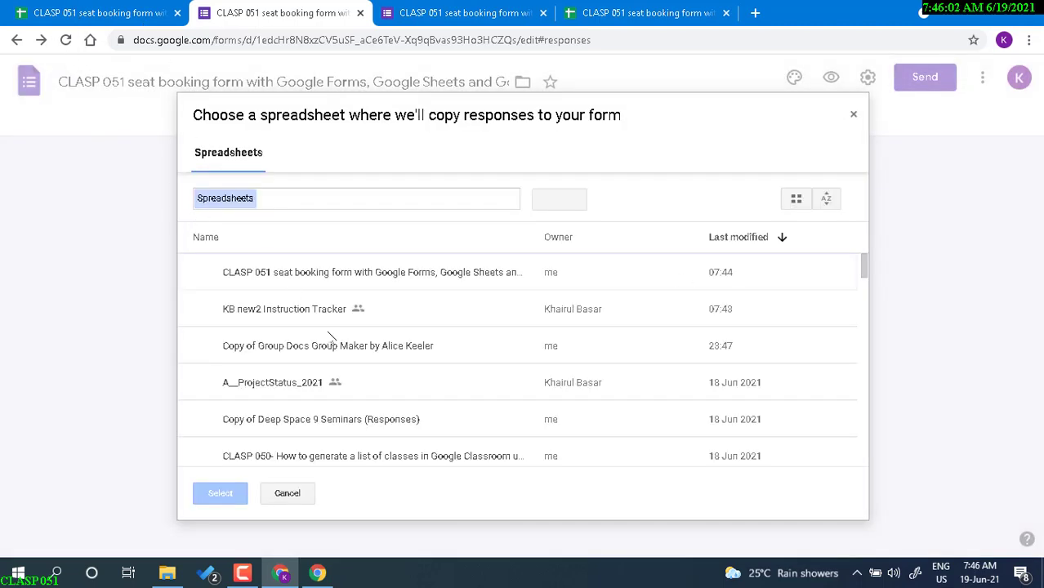
pyautogui.click(341, 285)
pyautogui.click(220, 494)
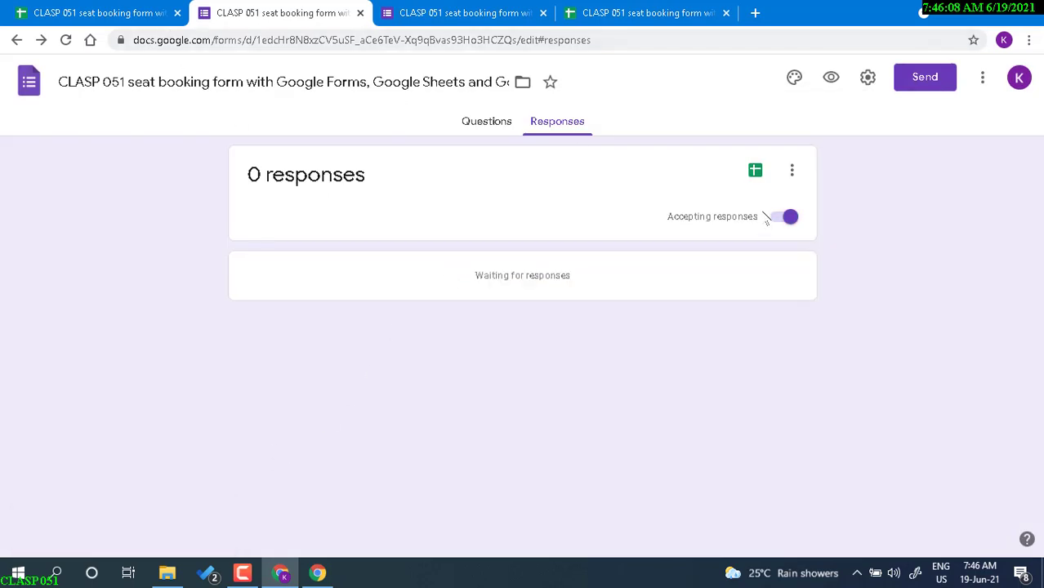
# Delete the old Form responses 1 sheet from the booking spreadsheet.
pyautogui.click(112, 12)
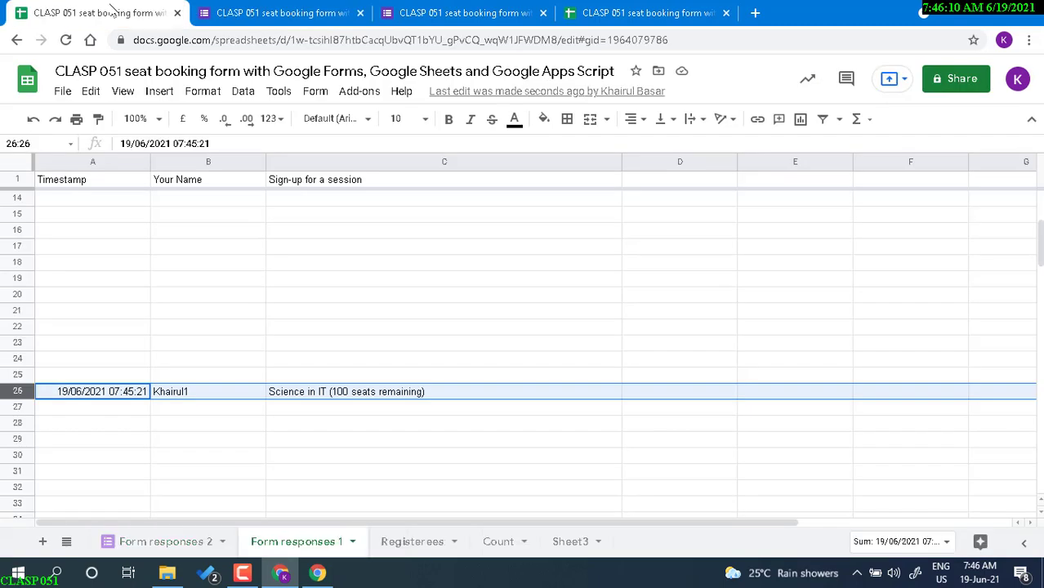
pyautogui.click(196, 549)
pyautogui.click(286, 550)
pyautogui.click(275, 10)
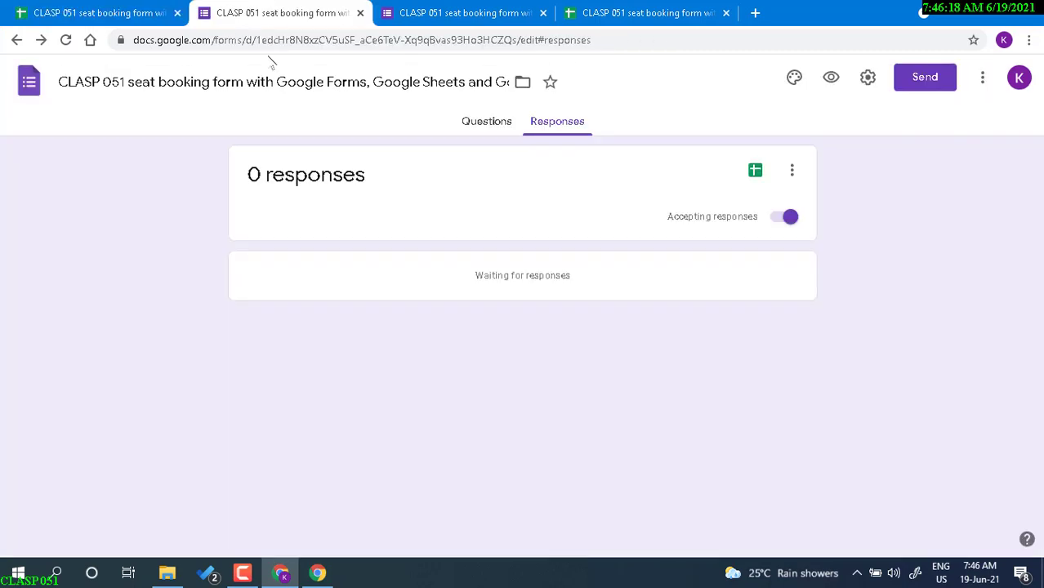
pyautogui.click(123, 11)
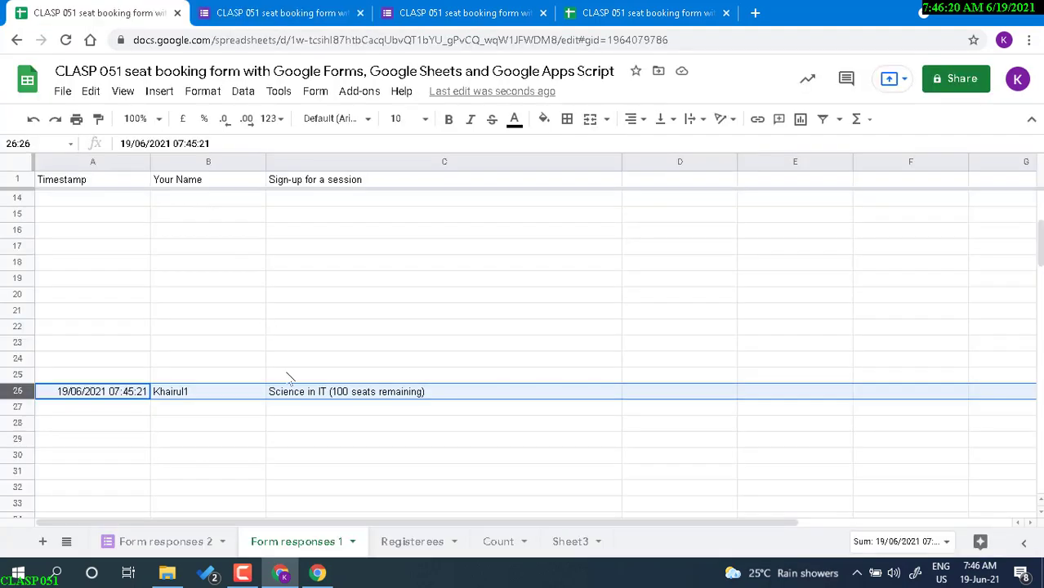
pyautogui.scroll(3, 298, 392)
pyautogui.click(352, 542)
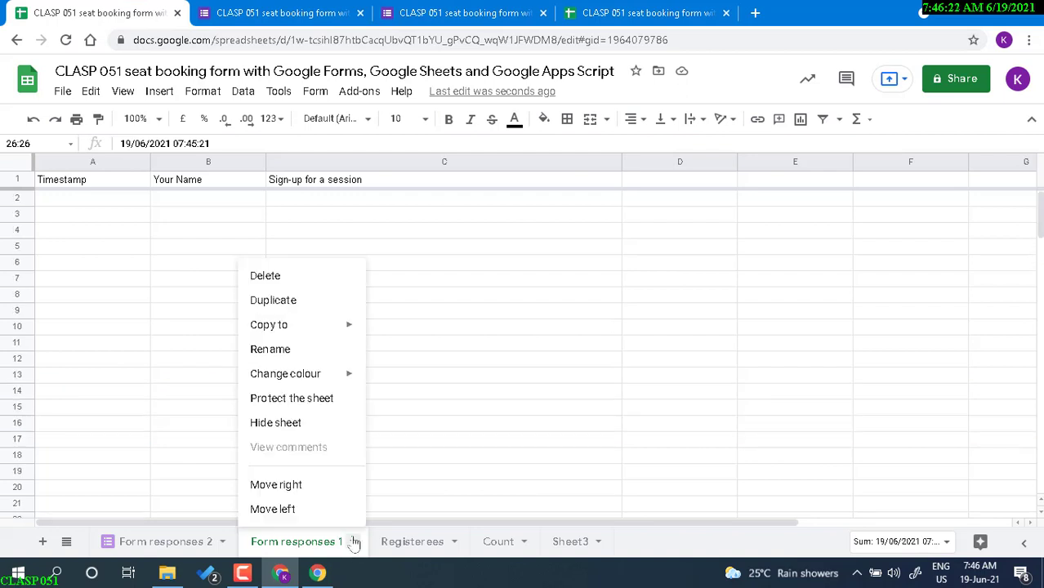
pyautogui.click(323, 278)
pyautogui.click(699, 338)
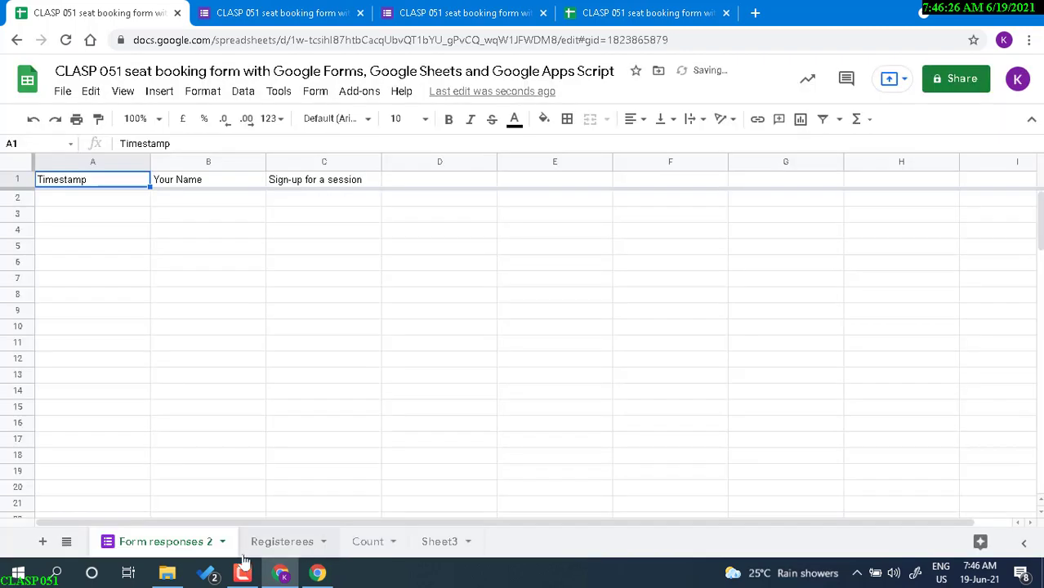
# Try to delete the Form responses 2 sheet while the form is still linked to it.
pyautogui.click(222, 542)
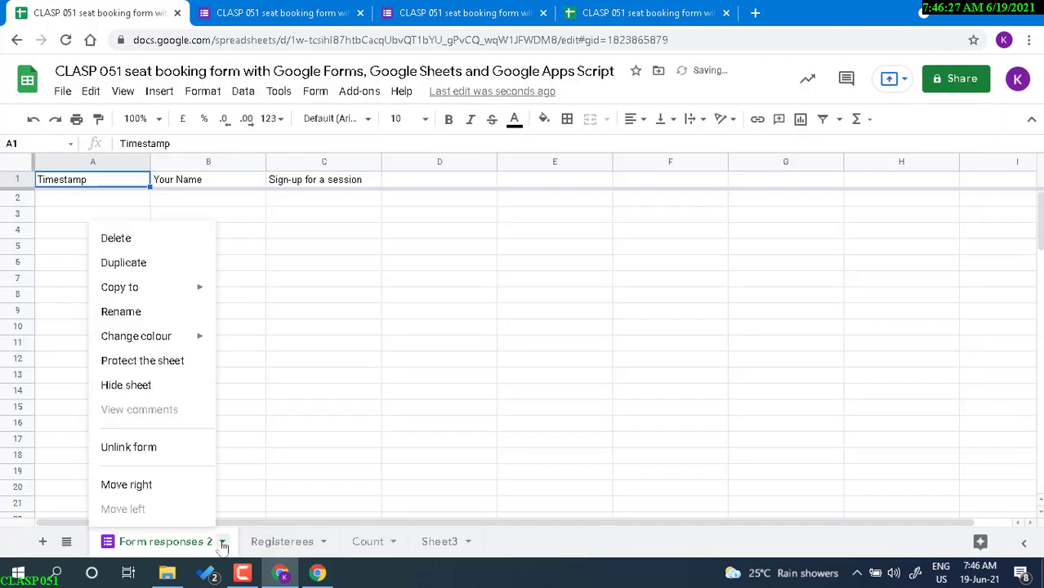
pyautogui.click(170, 238)
pyautogui.click(690, 346)
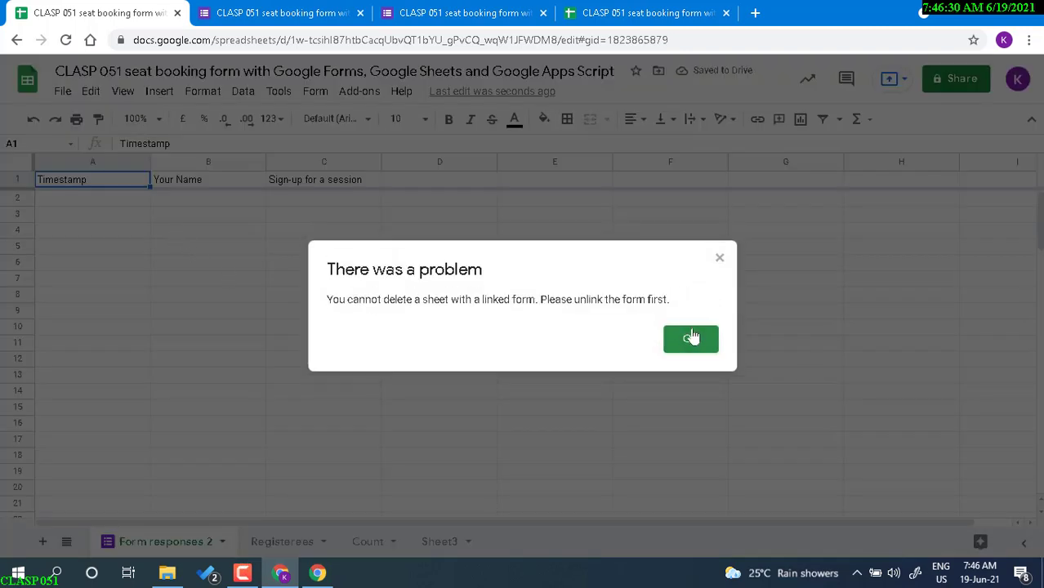
pyautogui.click(690, 337)
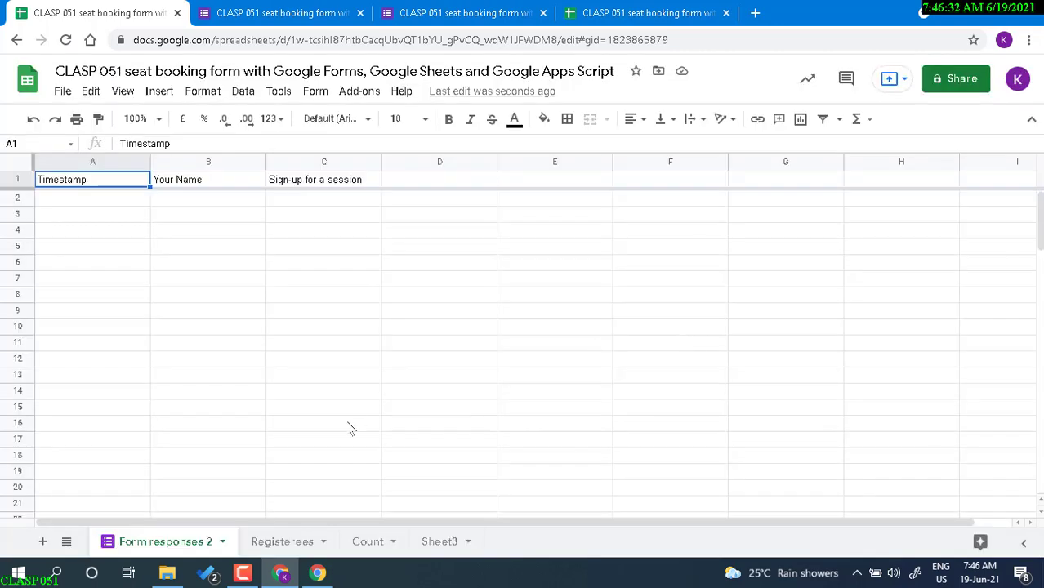
pyautogui.click(350, 427)
# Return to the form's responses and unlink the form from the booking spreadsheet.
pyautogui.click(447, 10)
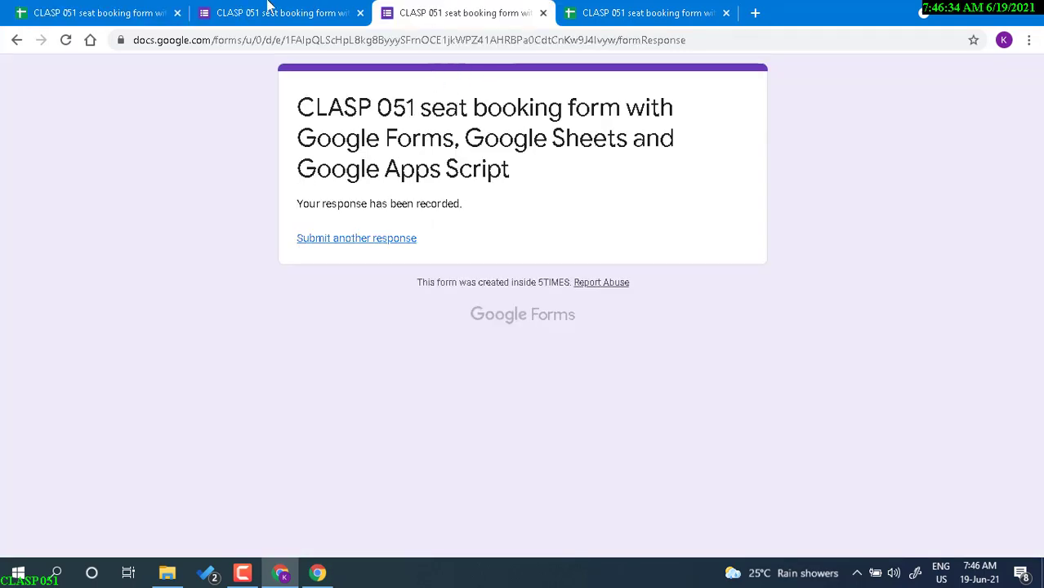
pyautogui.click(276, 10)
pyautogui.click(792, 171)
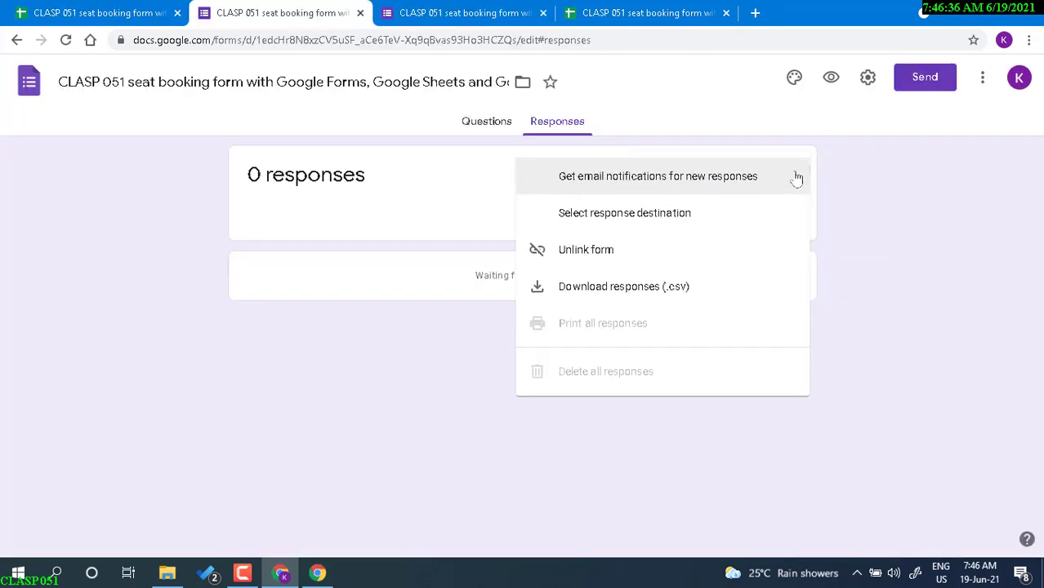
pyautogui.click(630, 256)
pyautogui.click(606, 275)
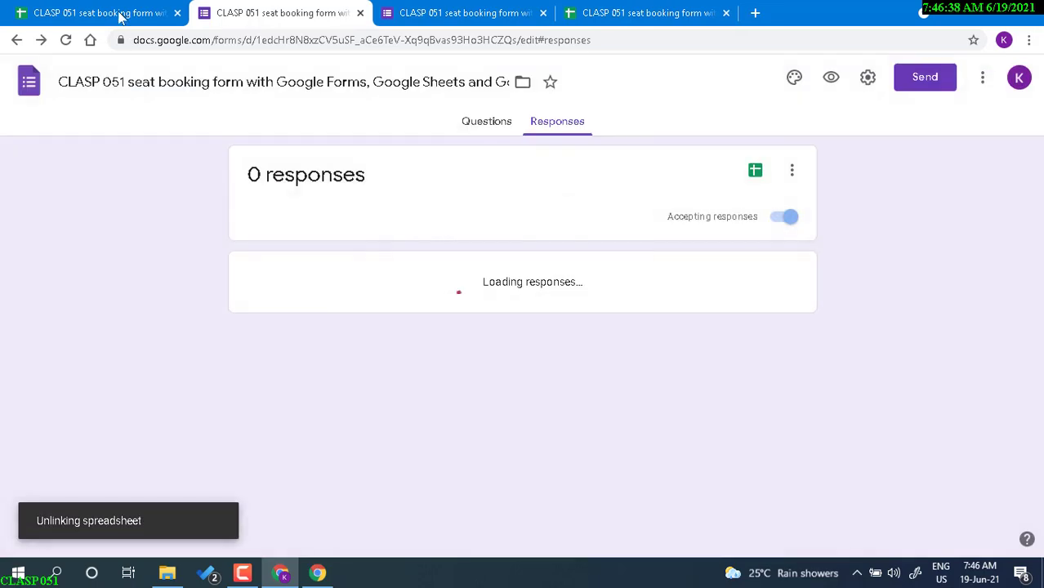
# Delete the unlinked Form responses 2 sheet from the spreadsheet.
pyautogui.hotkey('ctrl', '1')
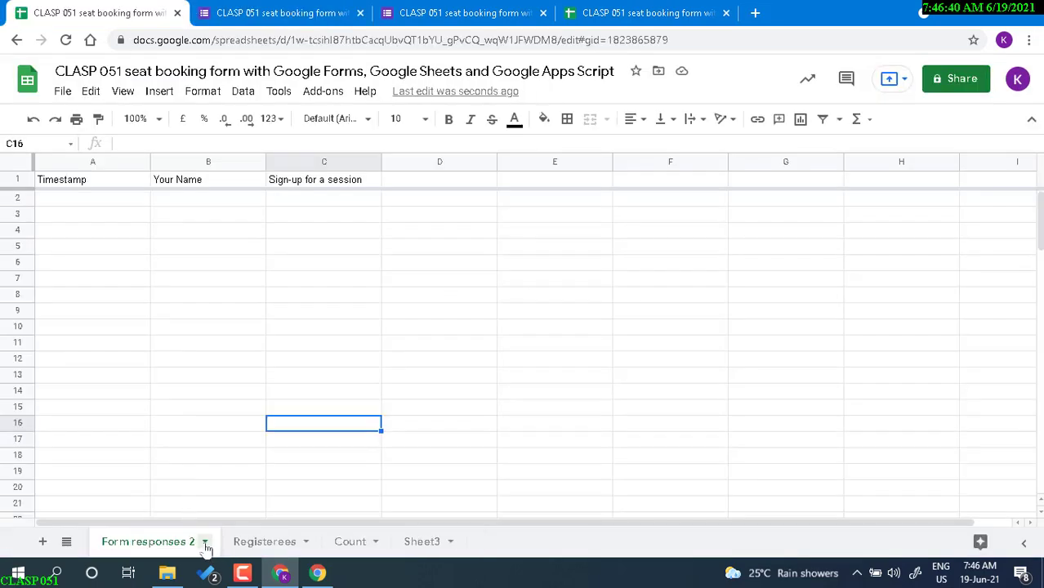
pyautogui.click(205, 543)
pyautogui.click(149, 277)
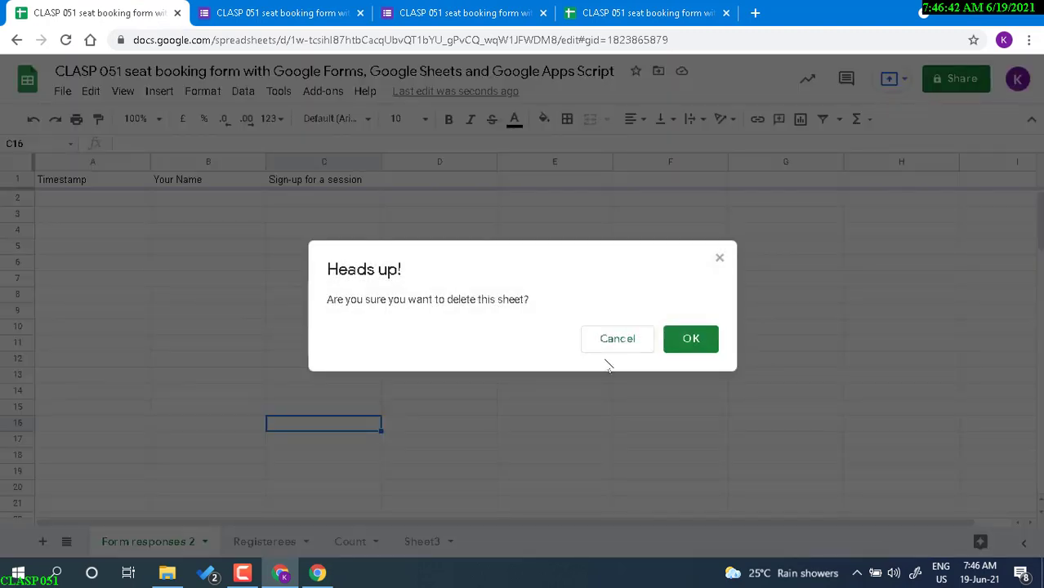
pyautogui.click(690, 339)
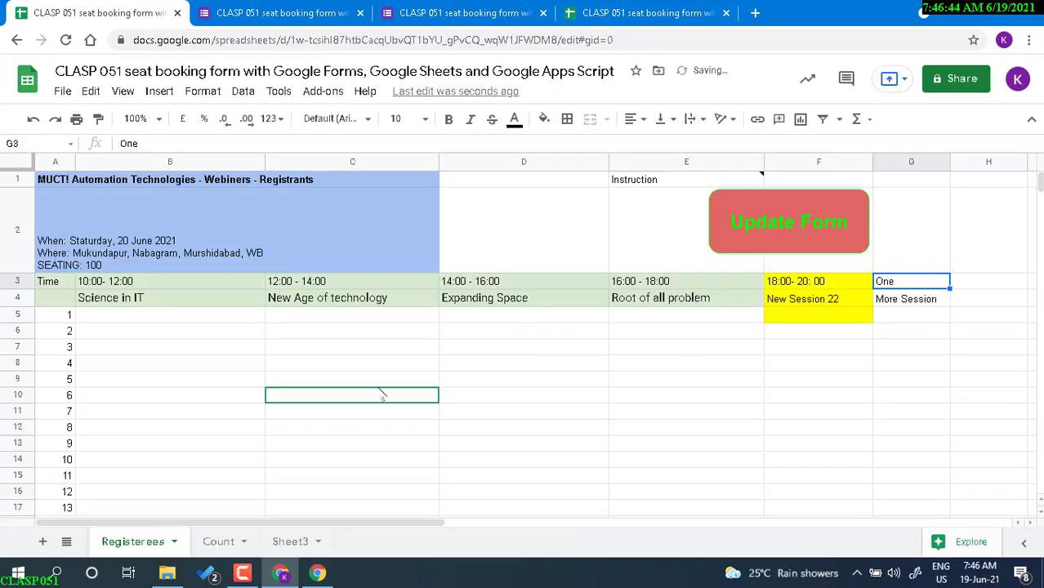
# Relink the form's responses to the existing spreadsheet CLASP 051 seat booking form with Google Forms, Google Sheets and Google Apps Script.
pyautogui.click(458, 13)
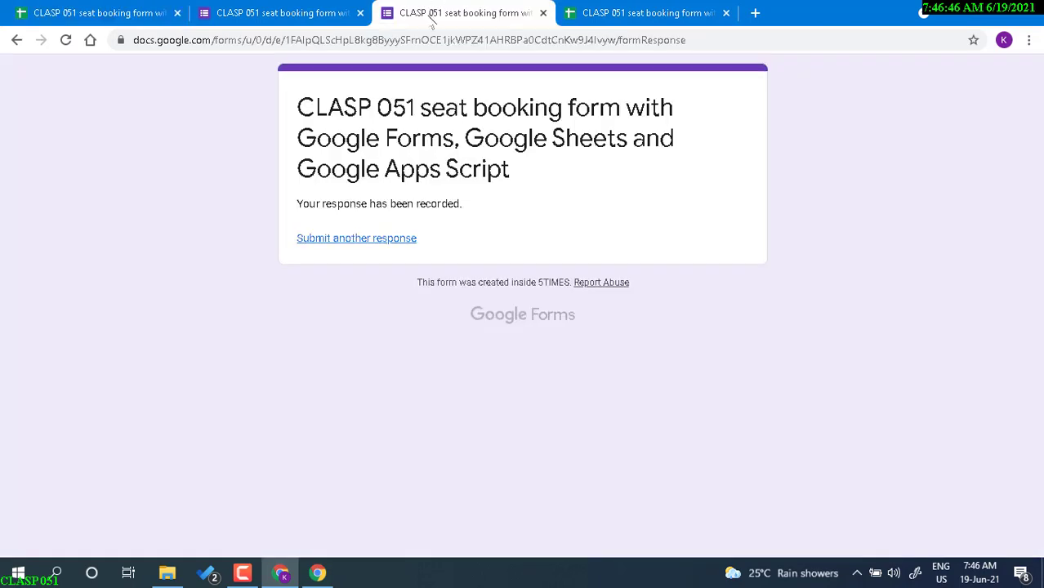
pyautogui.click(290, 13)
pyautogui.click(791, 170)
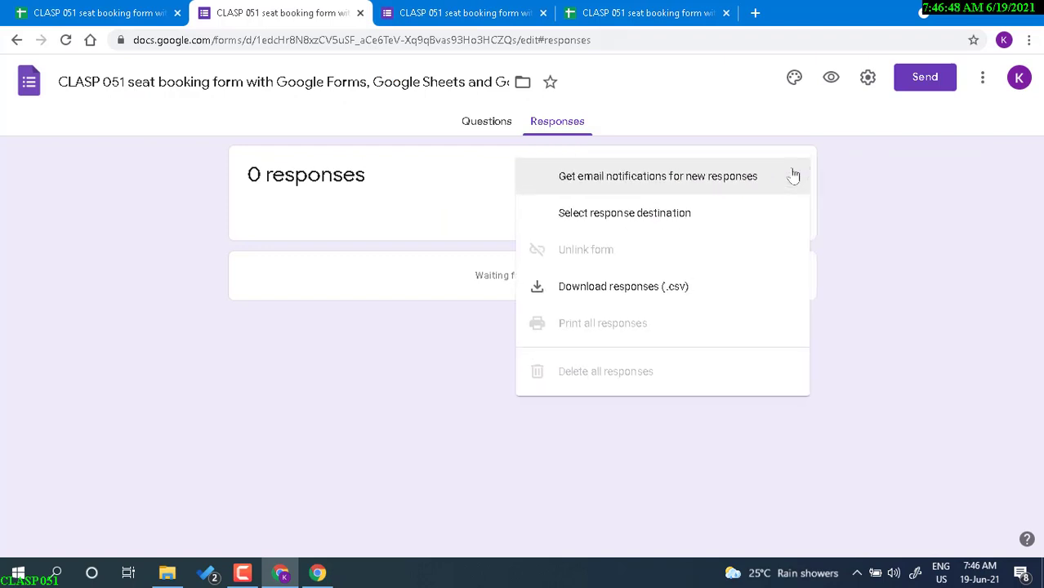
pyautogui.click(669, 215)
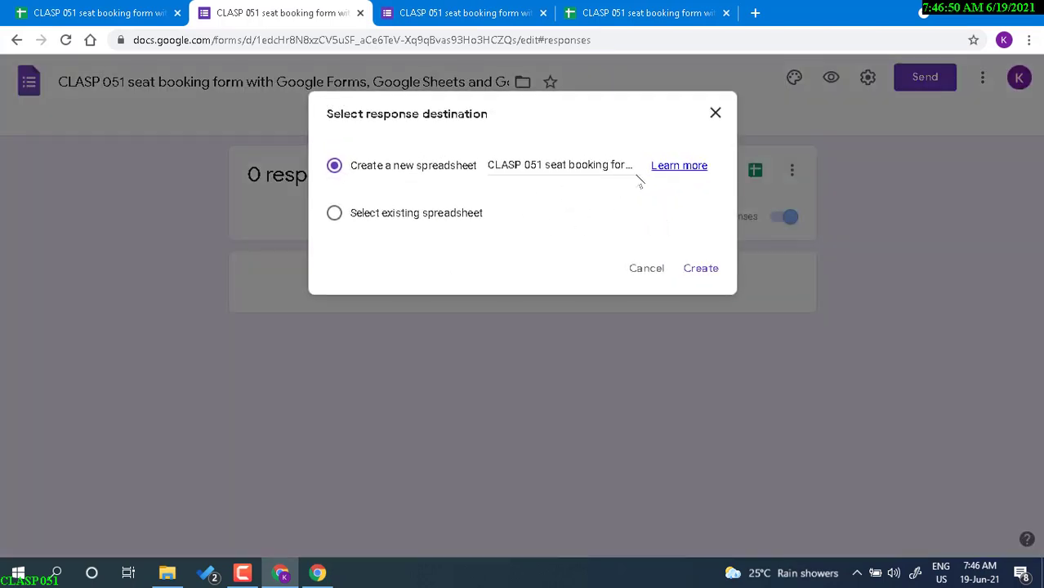
pyautogui.click(335, 214)
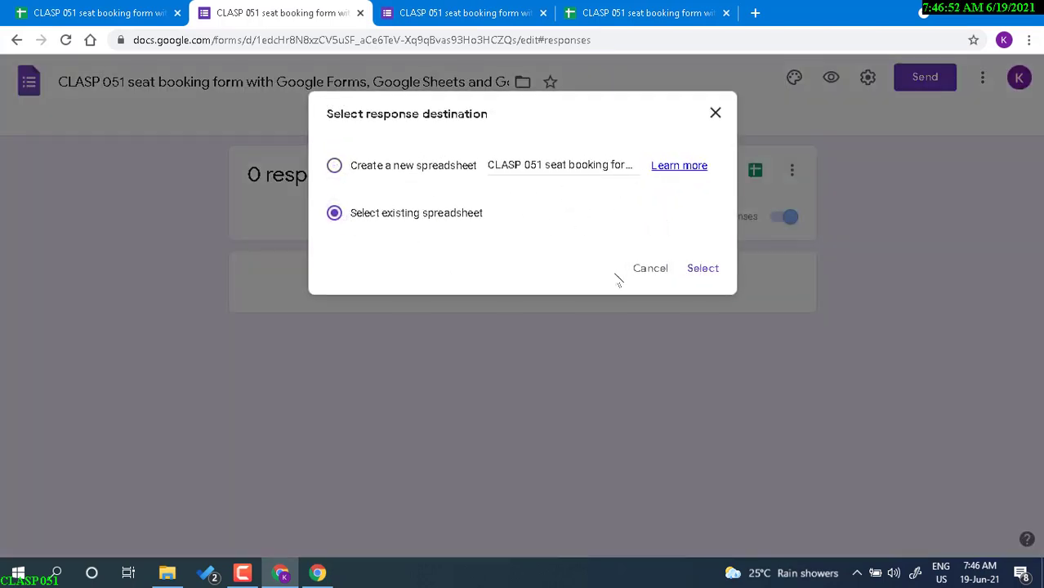
pyautogui.click(701, 269)
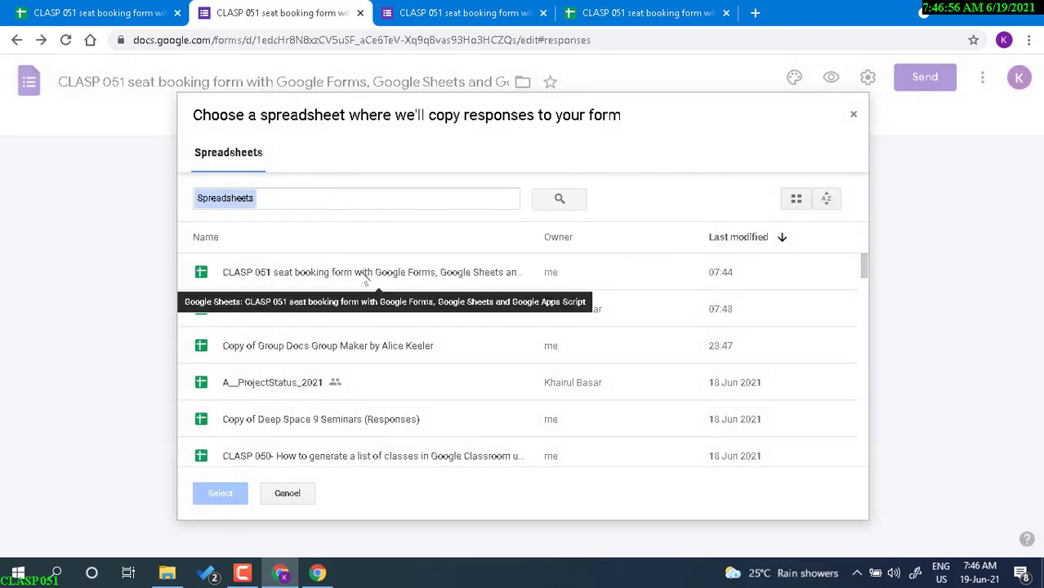
pyautogui.click(372, 278)
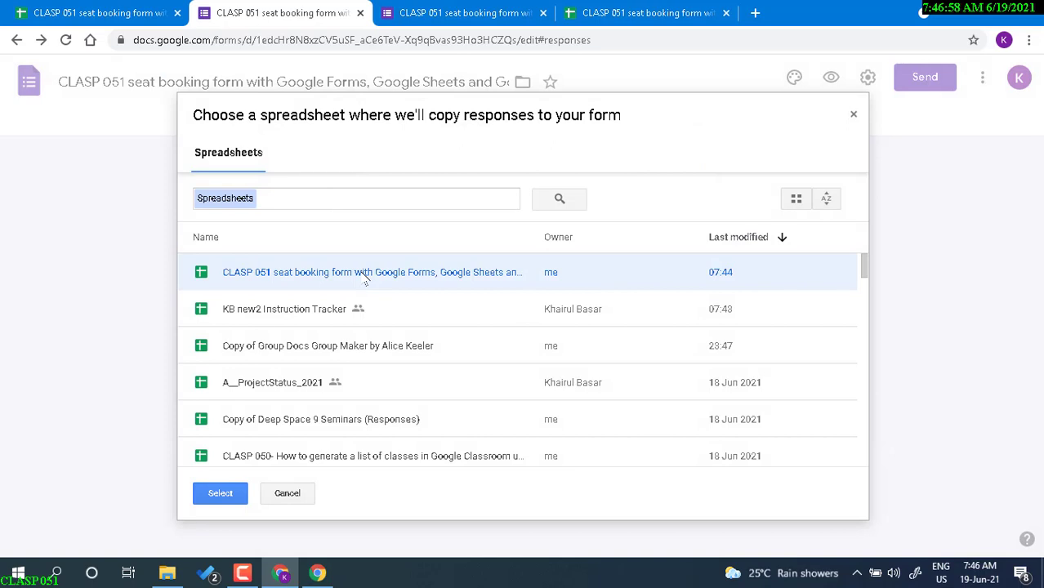
pyautogui.doubleClick(472, 278)
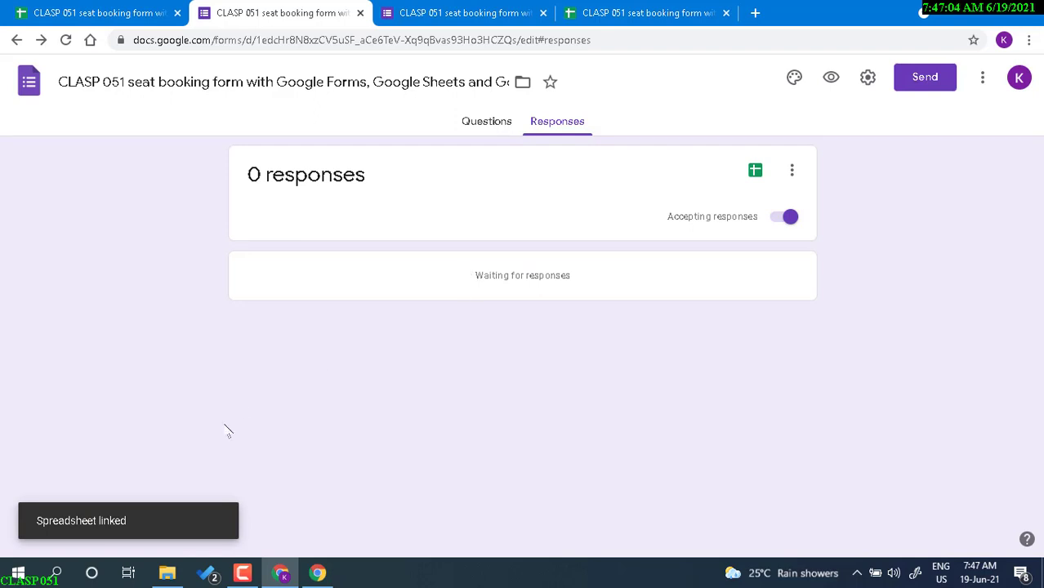
# Rename the newly linked response sheet to Form responses 1 in the booking spreadsheet.
pyautogui.click(114, 11)
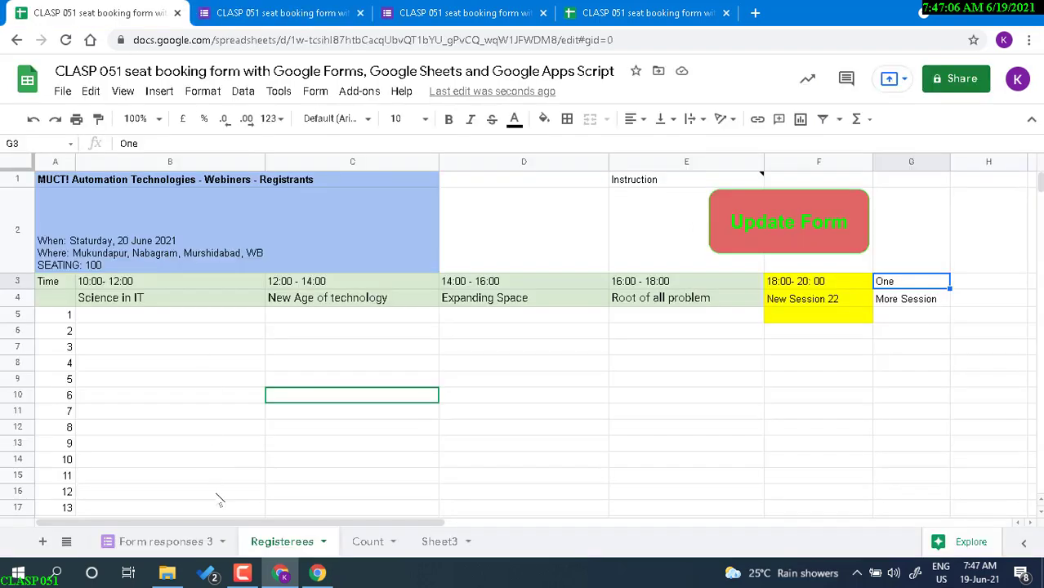
pyautogui.doubleClick(201, 548)
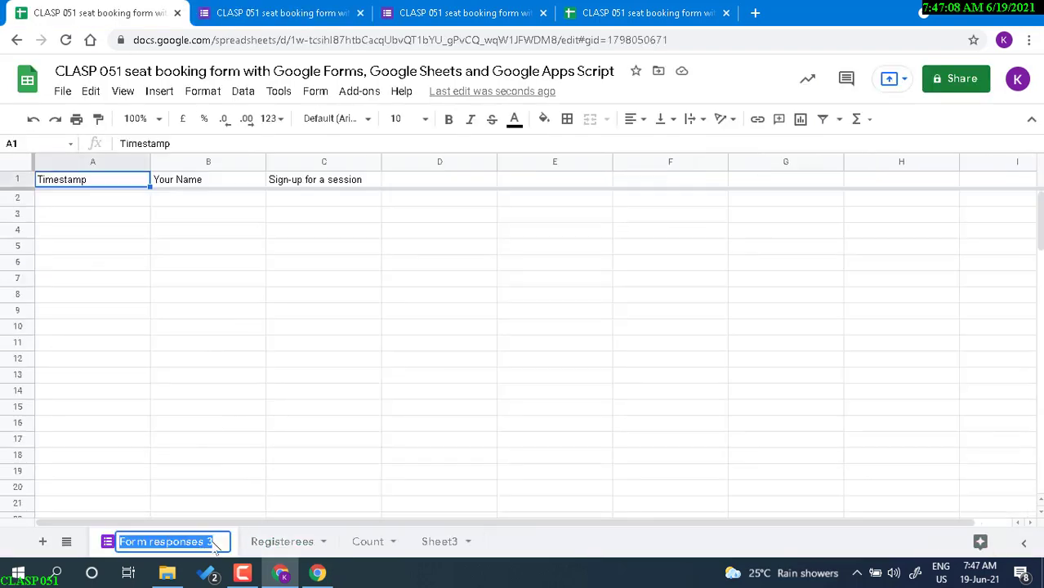
pyautogui.click(214, 546)
pyautogui.doubleClick(211, 544)
pyautogui.write('1')
pyautogui.click(293, 450)
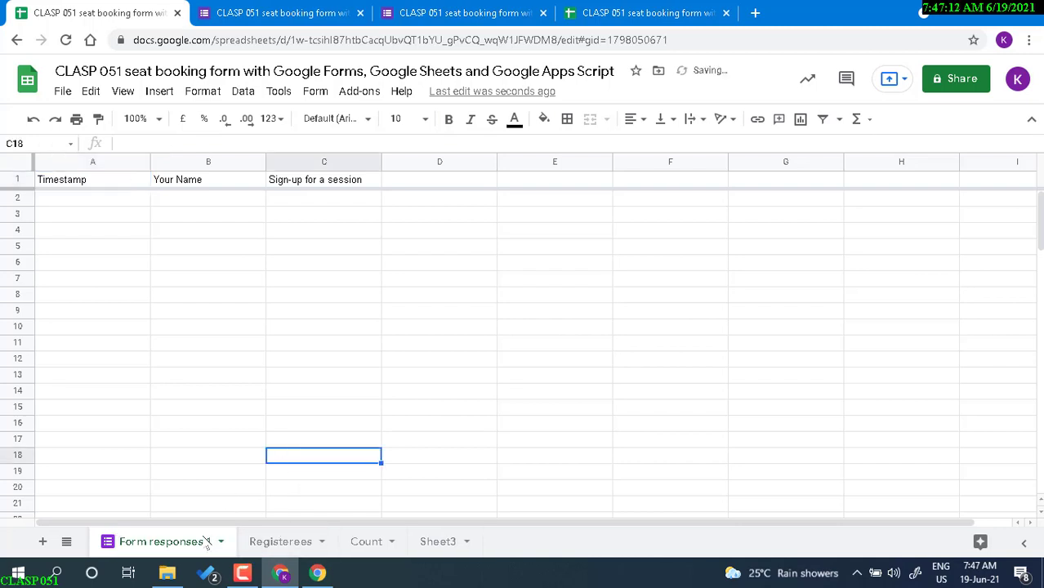
pyautogui.click(262, 343)
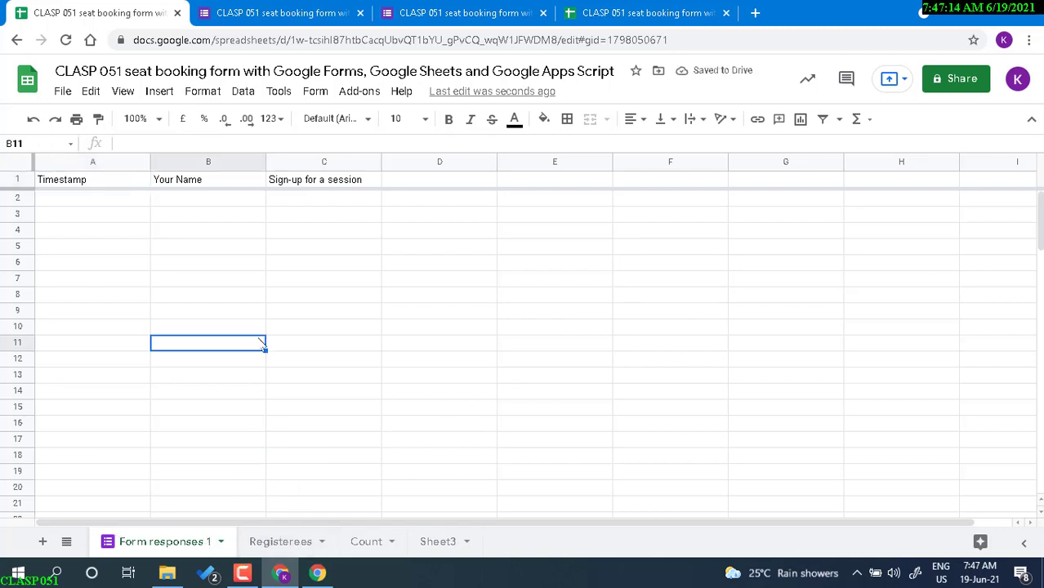
# Examine the formula in cell B5 of the Registerees sheet, highlighting its reference to the Form responses 1 sheet.
pyautogui.click(280, 544)
pyautogui.click(172, 304)
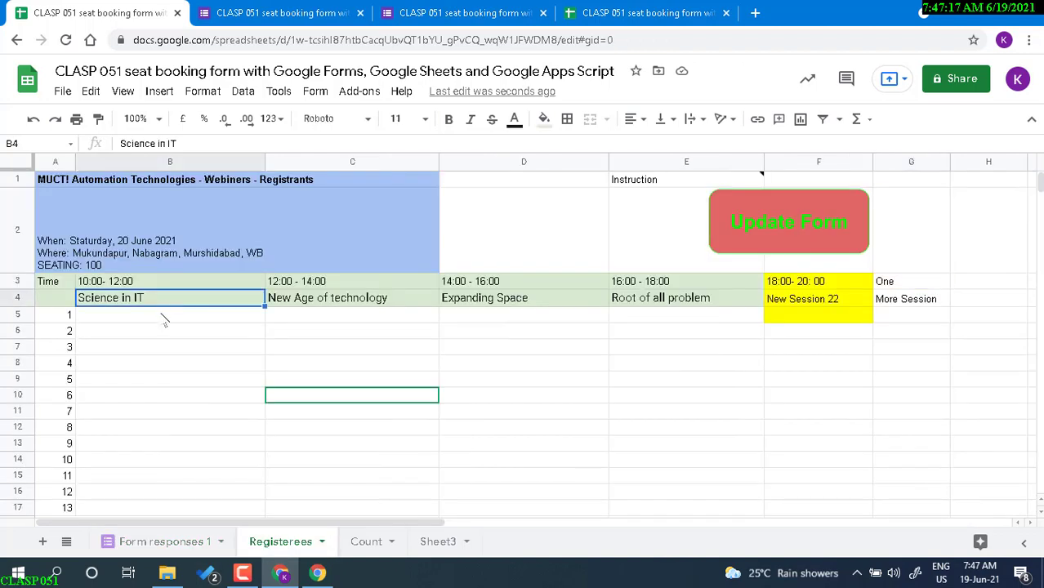
pyautogui.click(163, 319)
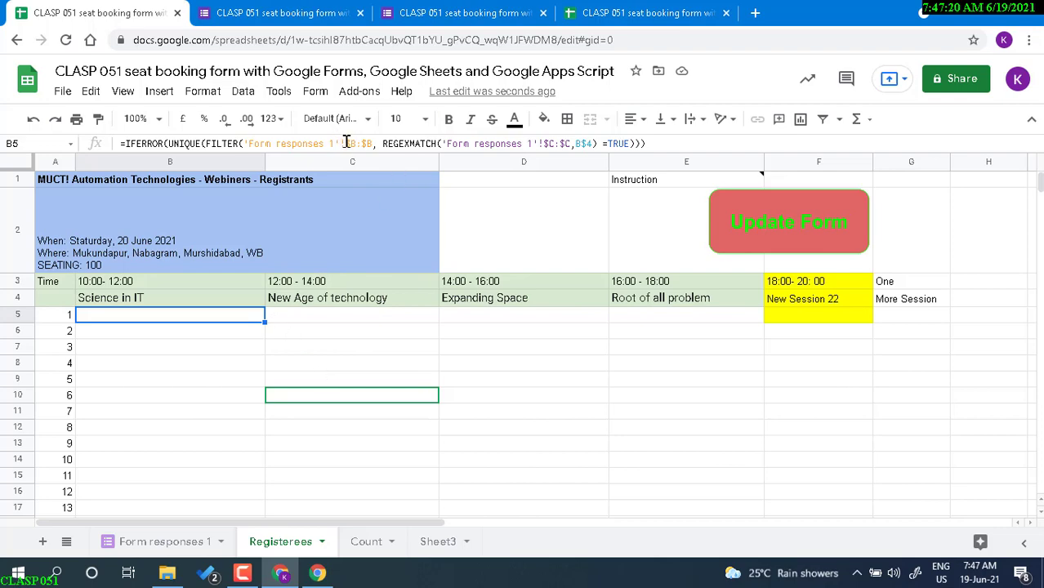
pyautogui.moveTo(335, 143); pyautogui.dragTo(248, 143)
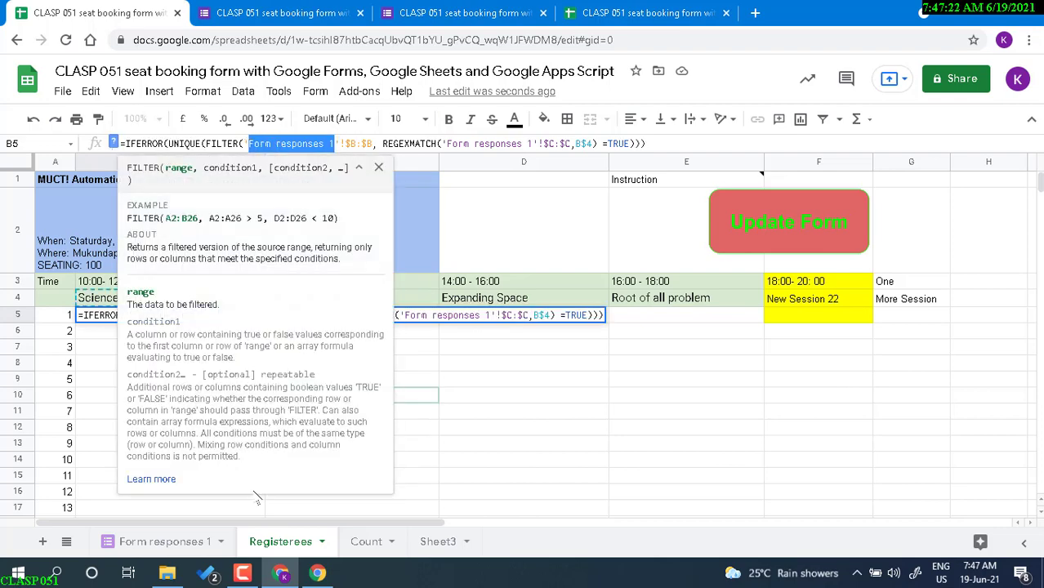
# Review the Form responses 1, Registerees, Count and Sheet3 sheets, inspecting the seats-taken formula in Count cell B2.
pyautogui.click(196, 544)
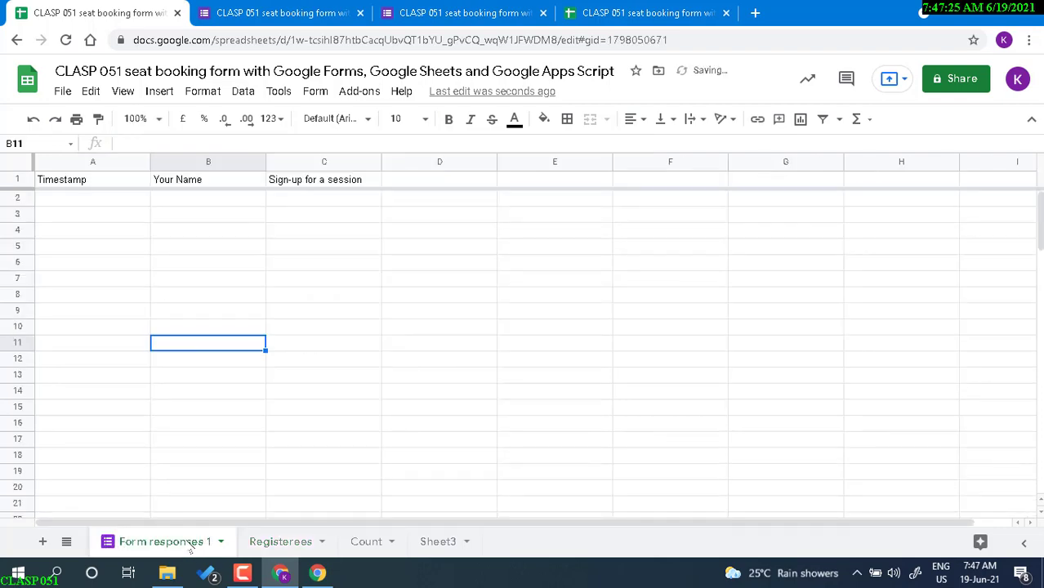
pyautogui.click(287, 544)
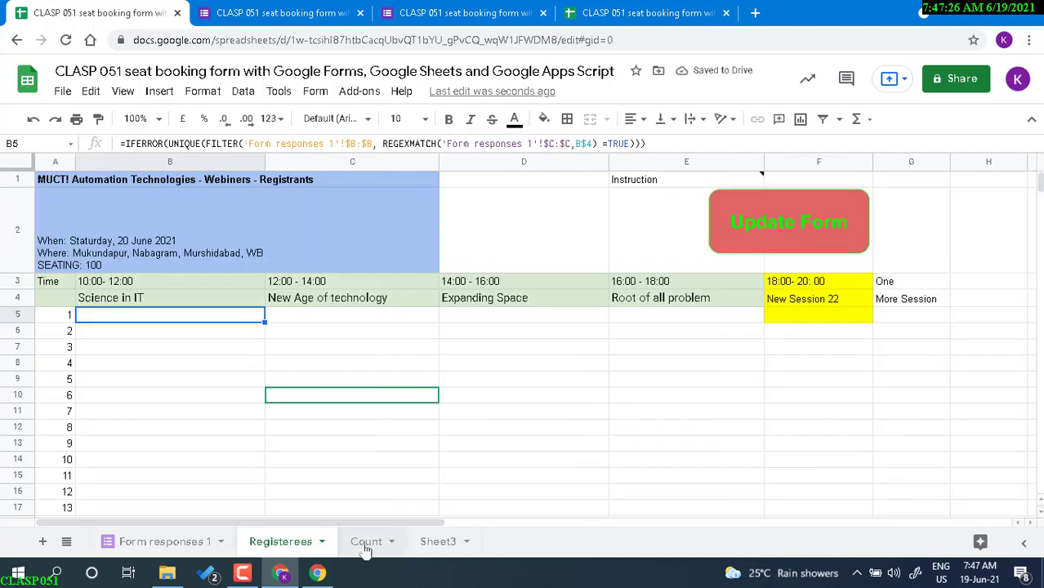
pyautogui.click(366, 543)
pyautogui.click(382, 214)
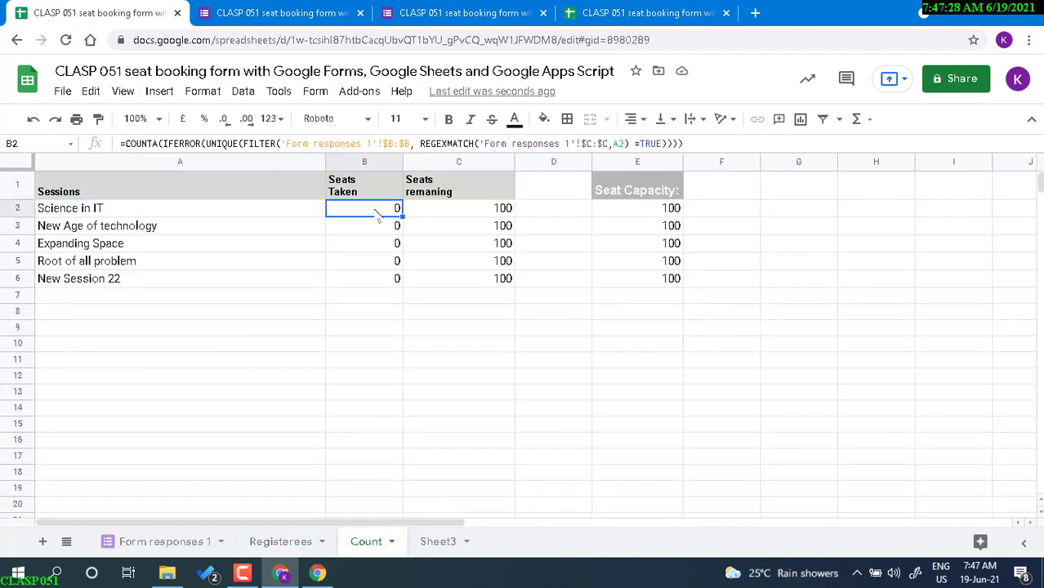
pyautogui.click(451, 546)
pyautogui.click(164, 542)
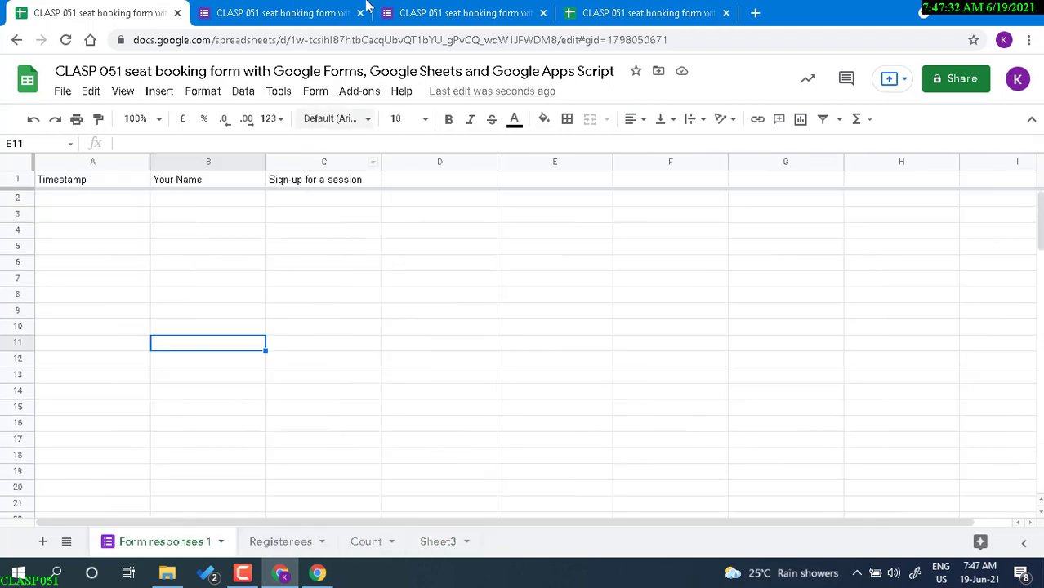
# Submit another response to the booking form with the name aa and the session Science in IT.
pyautogui.click(425, 6)
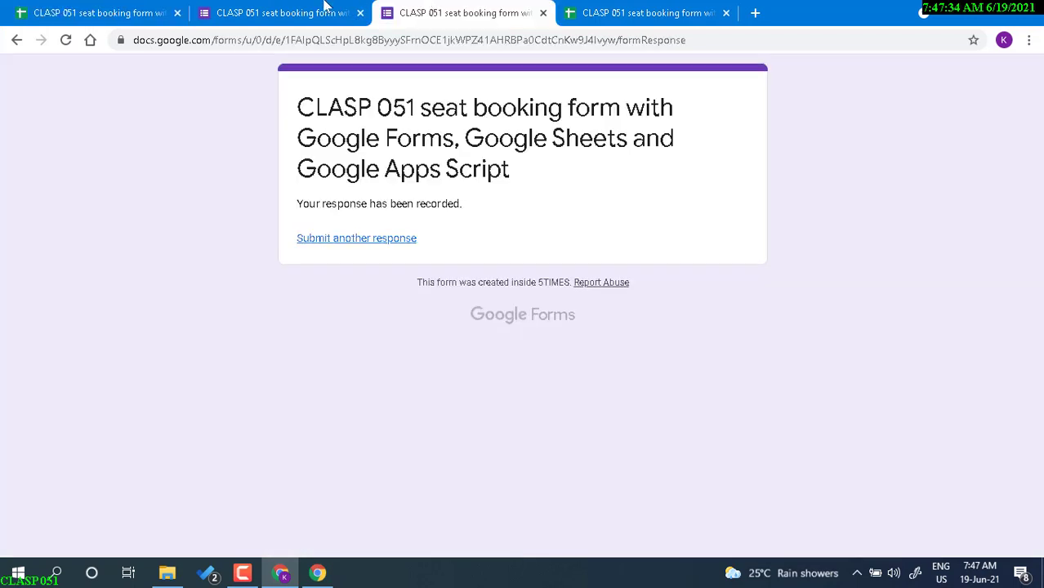
pyautogui.click(383, 240)
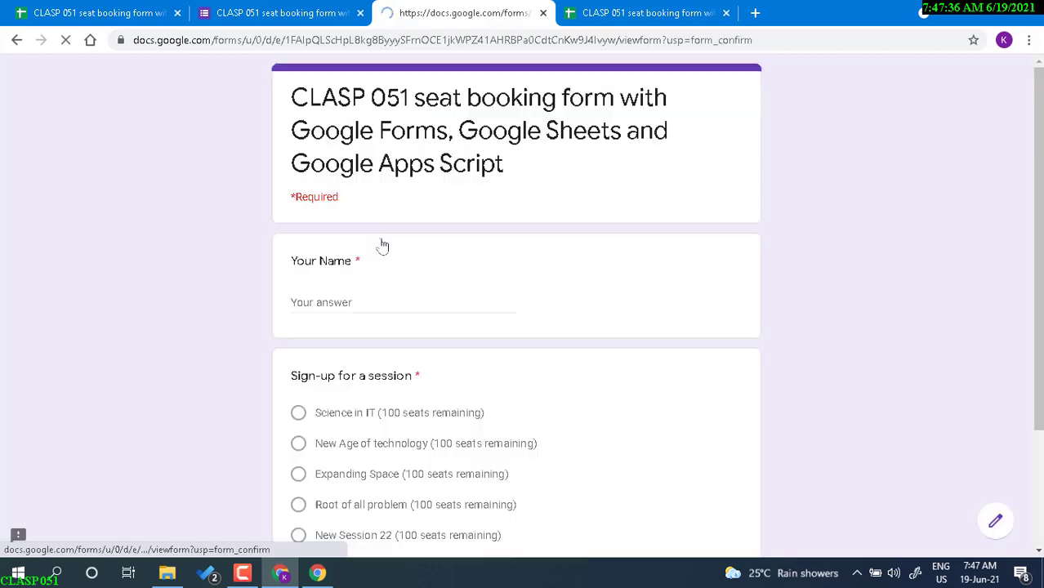
pyautogui.click(350, 303)
pyautogui.write('aa')
pyautogui.click(298, 412)
pyautogui.scroll(-2, 300, 460)
pyautogui.click(312, 434)
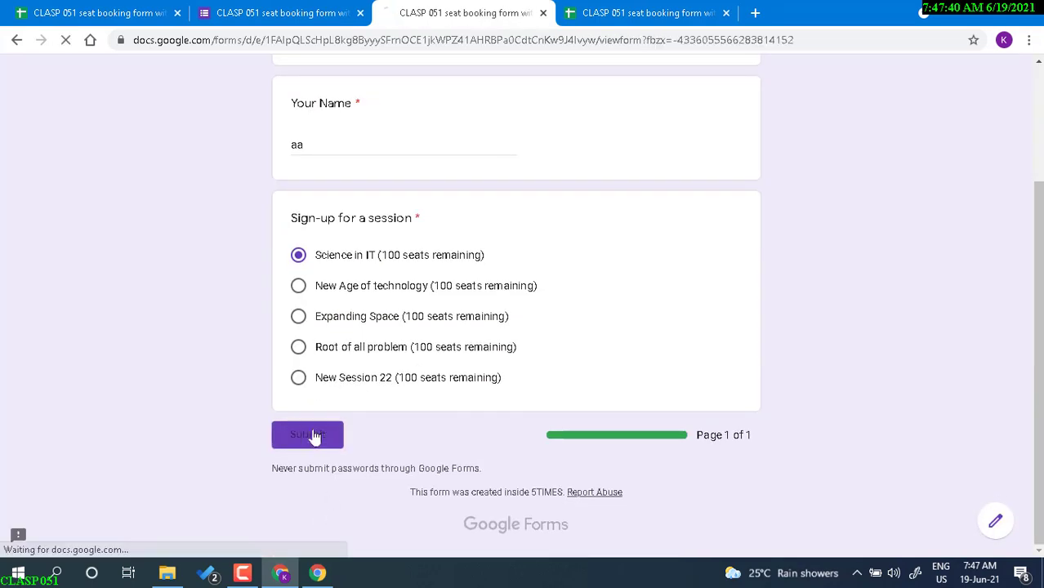
# Check the aa booking in the form's responses, row 2 of Form responses 1 and the Registerees sheet.
pyautogui.click(274, 12)
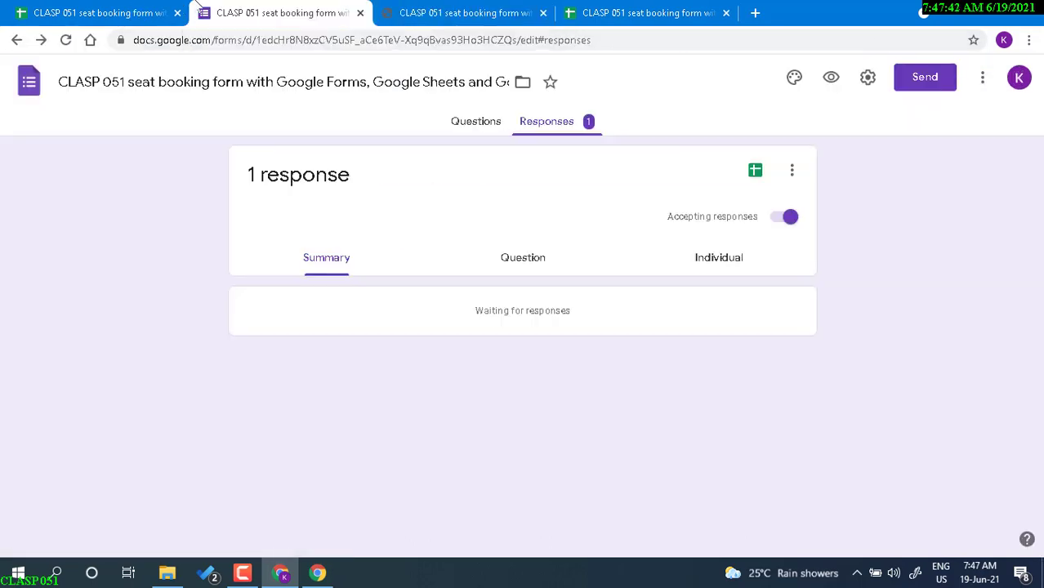
pyautogui.click(131, 12)
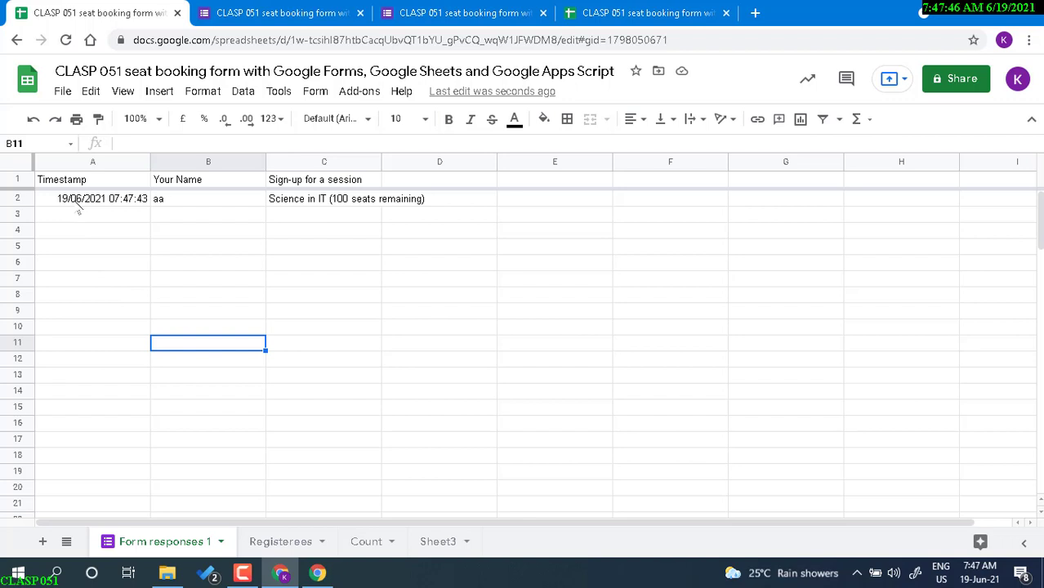
pyautogui.click(78, 203)
pyautogui.click(331, 210)
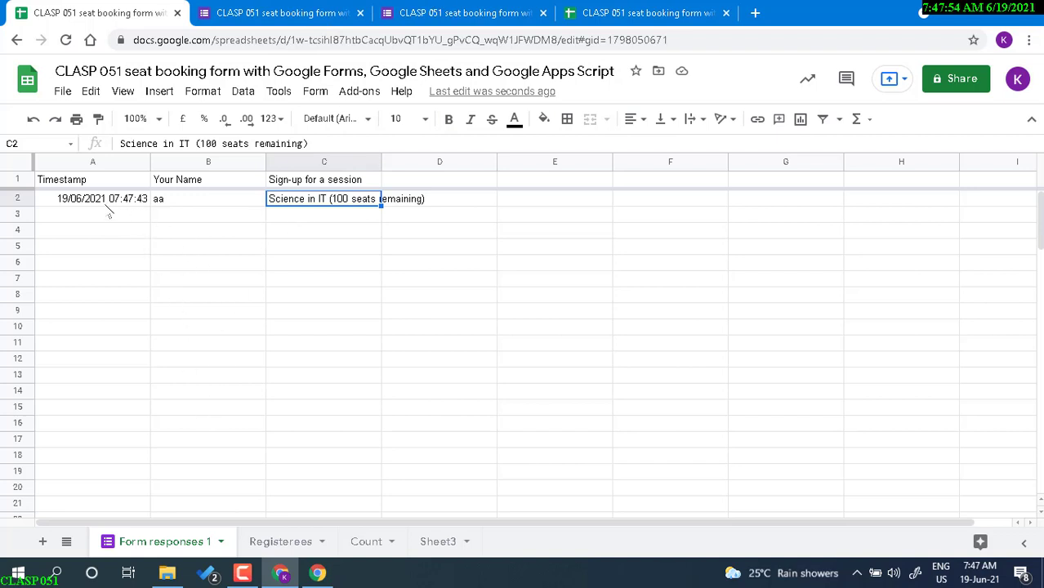
pyautogui.moveTo(97, 203); pyautogui.dragTo(375, 200)
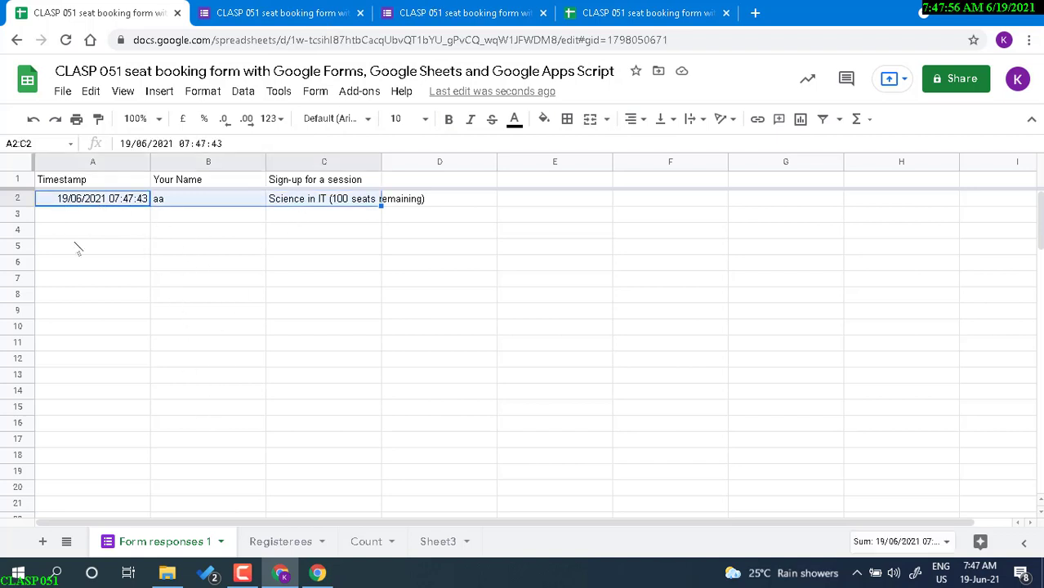
pyautogui.click(281, 547)
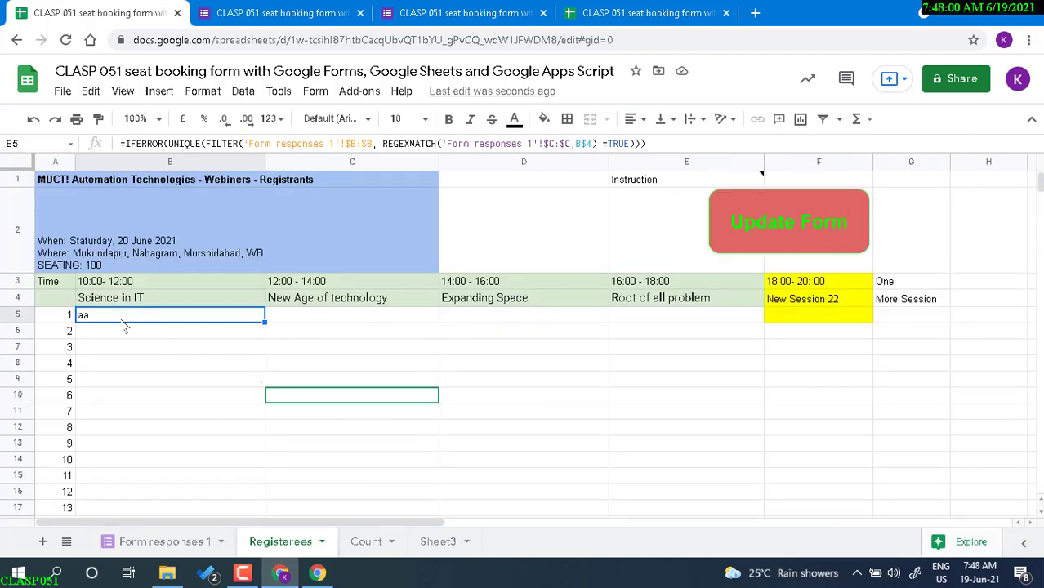
# Submit another response to the booking form with the name bb and the session New Age of technology.
pyautogui.click(427, 8)
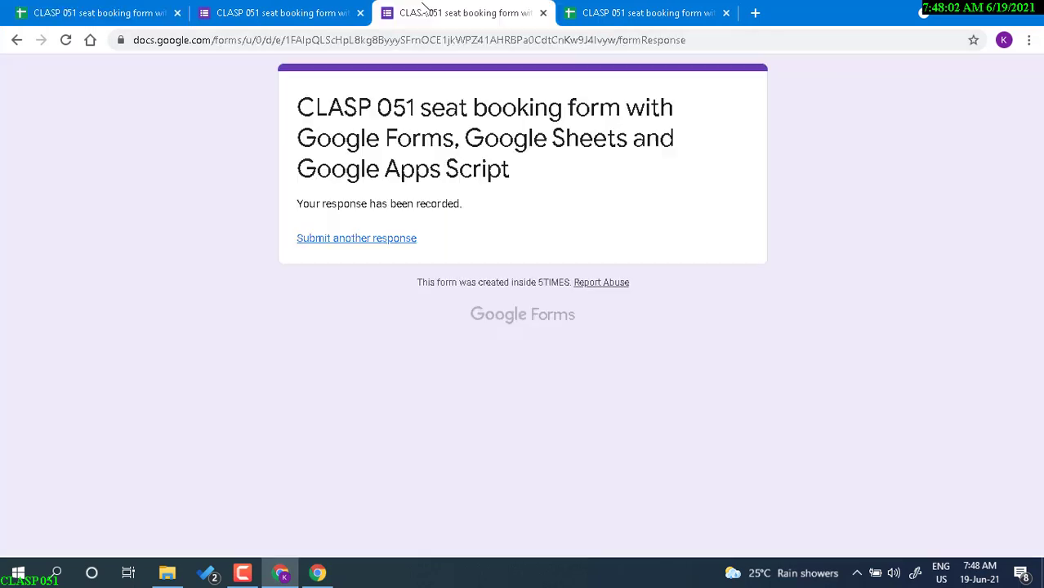
pyautogui.click(370, 243)
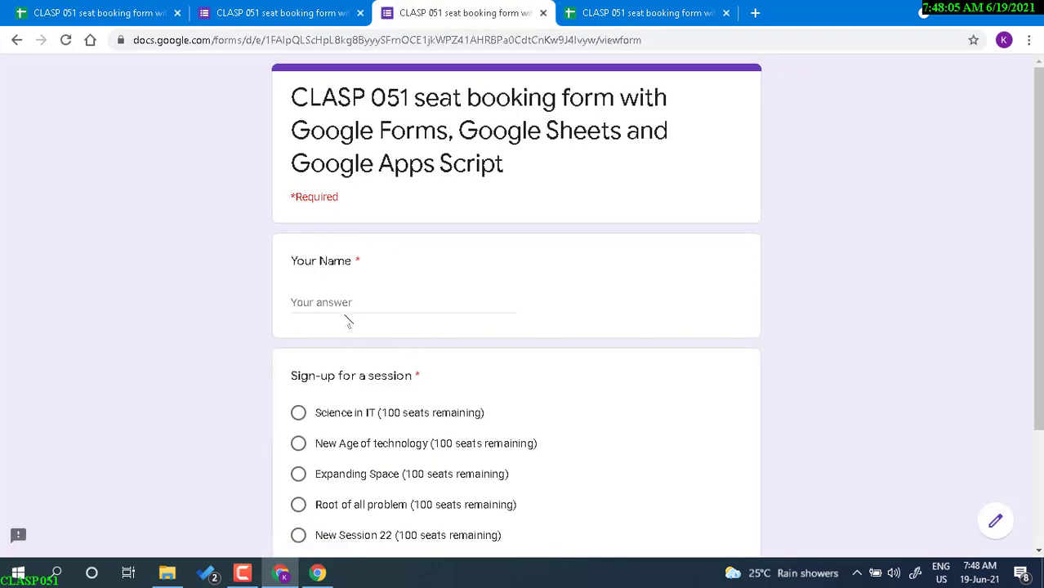
pyautogui.click(344, 305)
pyautogui.write('bb')
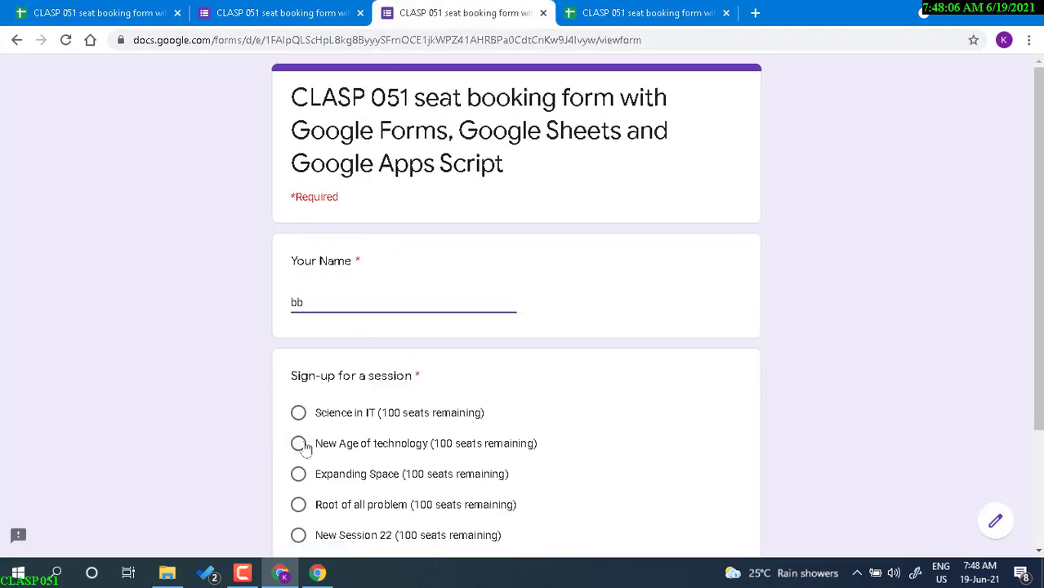
pyautogui.click(298, 443)
pyautogui.scroll(-2, 323, 453)
pyautogui.click(323, 448)
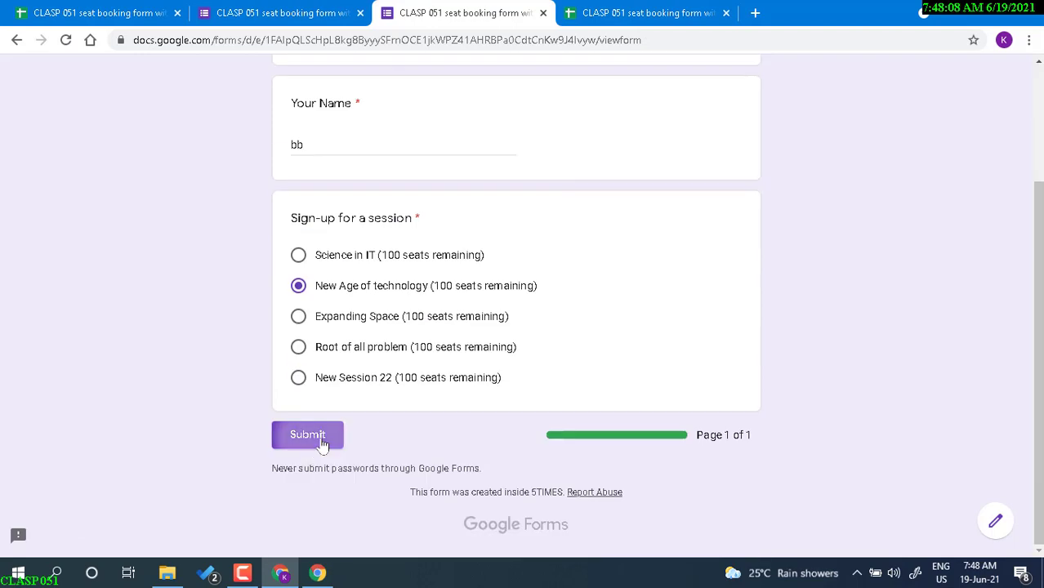
# Check the New Age of technology column of the Registerees sheet for the bb booking and review the form's submission page.
pyautogui.click(140, 12)
pyautogui.click(328, 324)
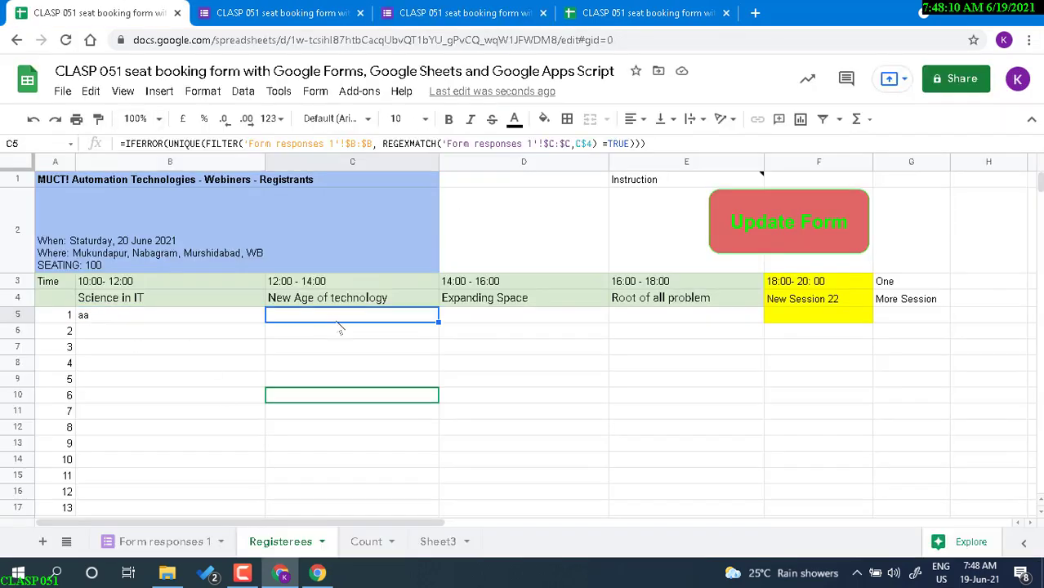
pyautogui.click(317, 368)
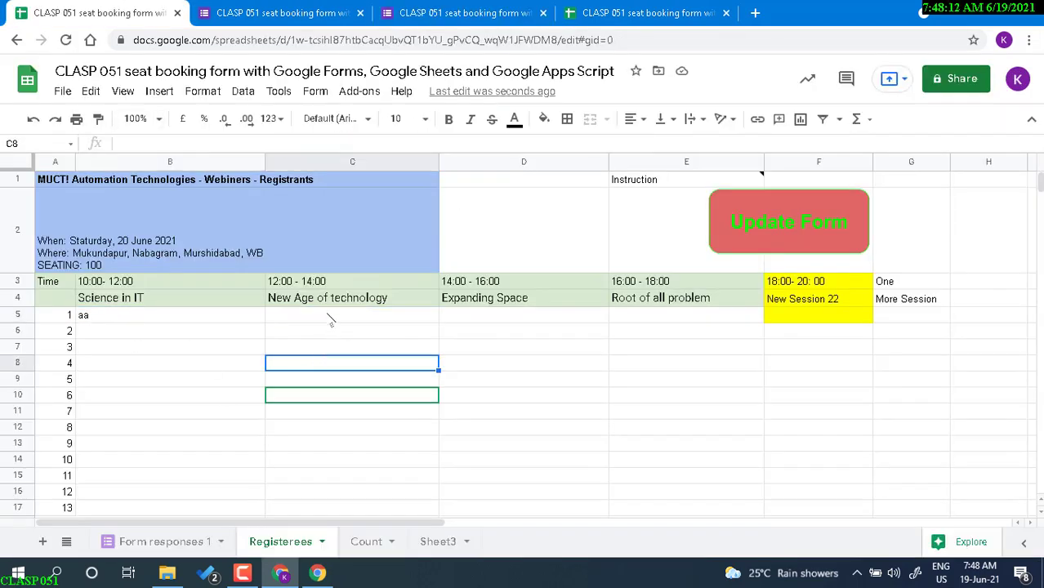
pyautogui.click(389, 18)
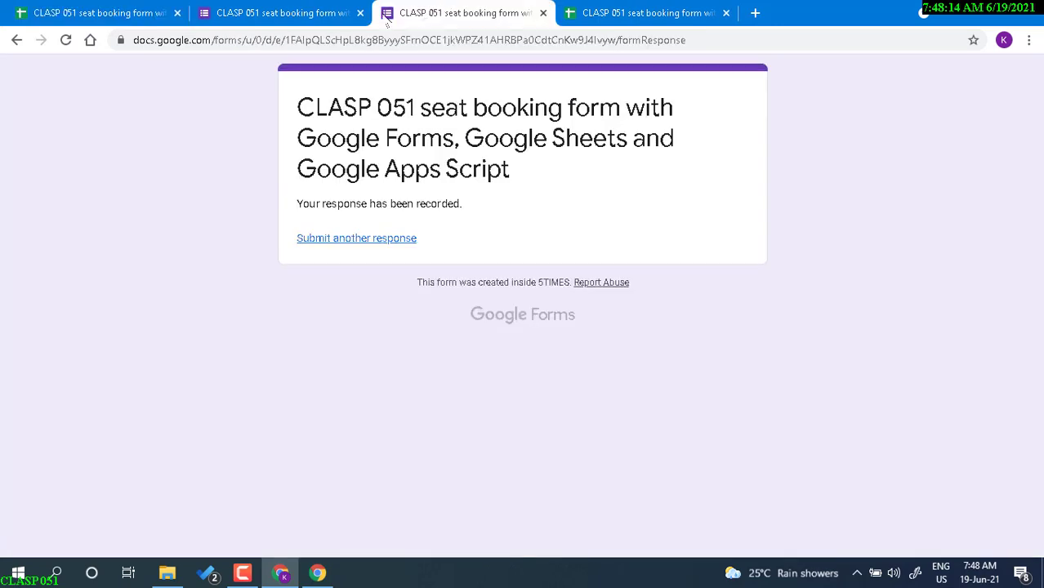
pyautogui.click(112, 8)
pyautogui.click(353, 316)
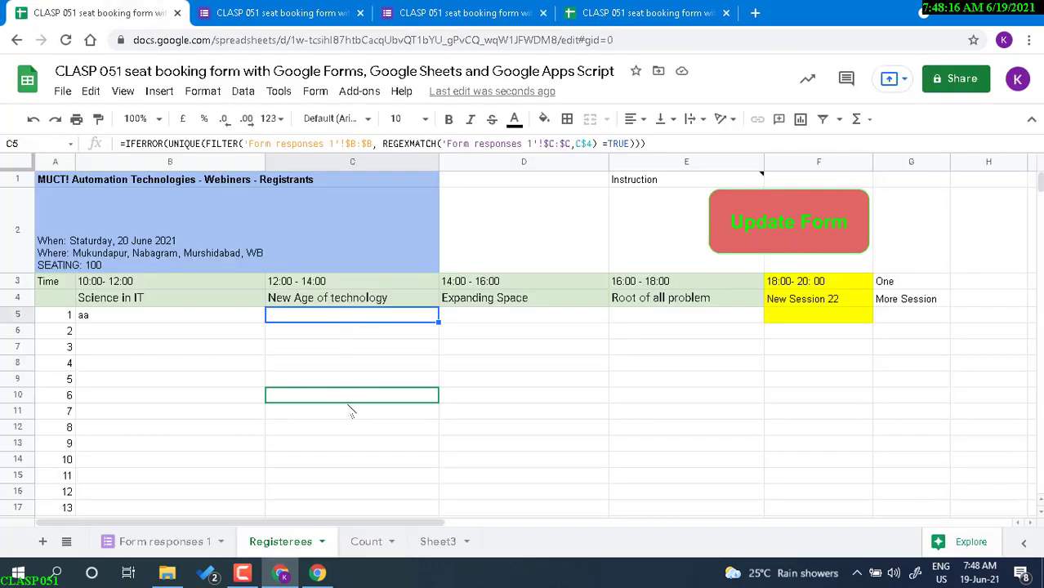
# Compare the bb entry in Form responses 1 with cell C5 under New Age of technology in Registerees.
pyautogui.click(206, 541)
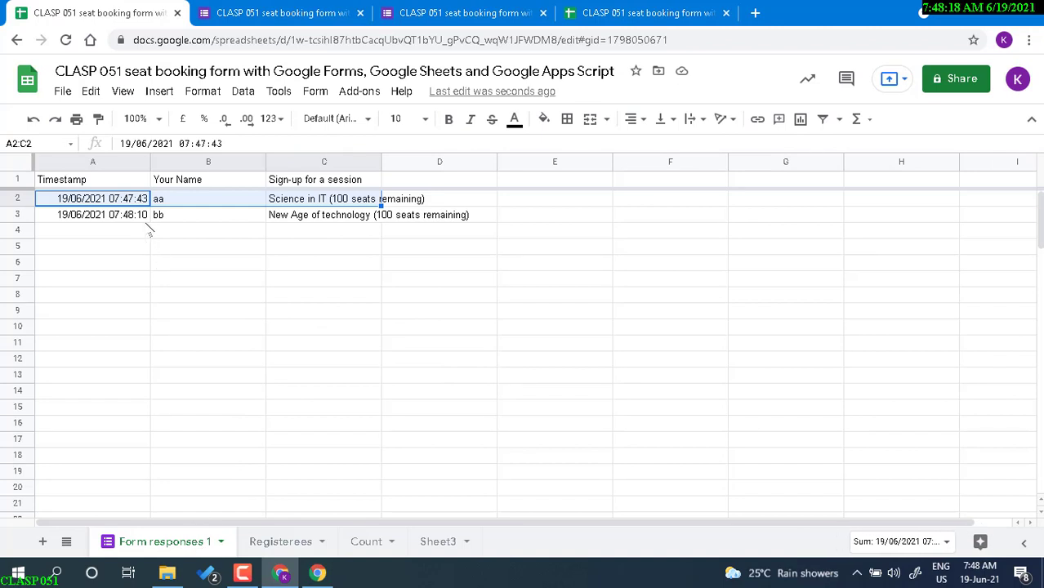
pyautogui.click(205, 219)
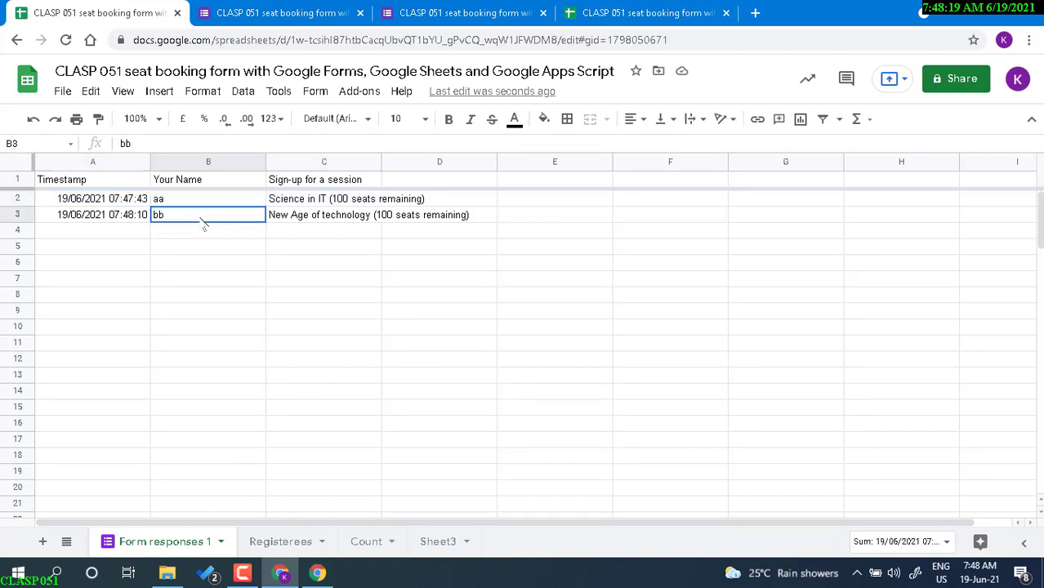
pyautogui.click(281, 541)
pyautogui.click(325, 299)
pyautogui.click(318, 327)
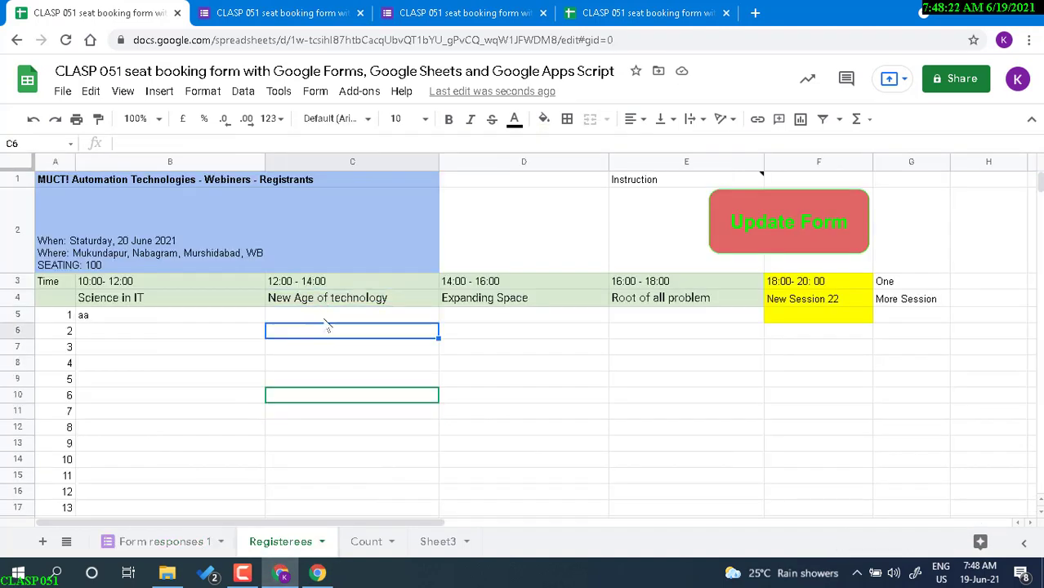
pyautogui.click(325, 317)
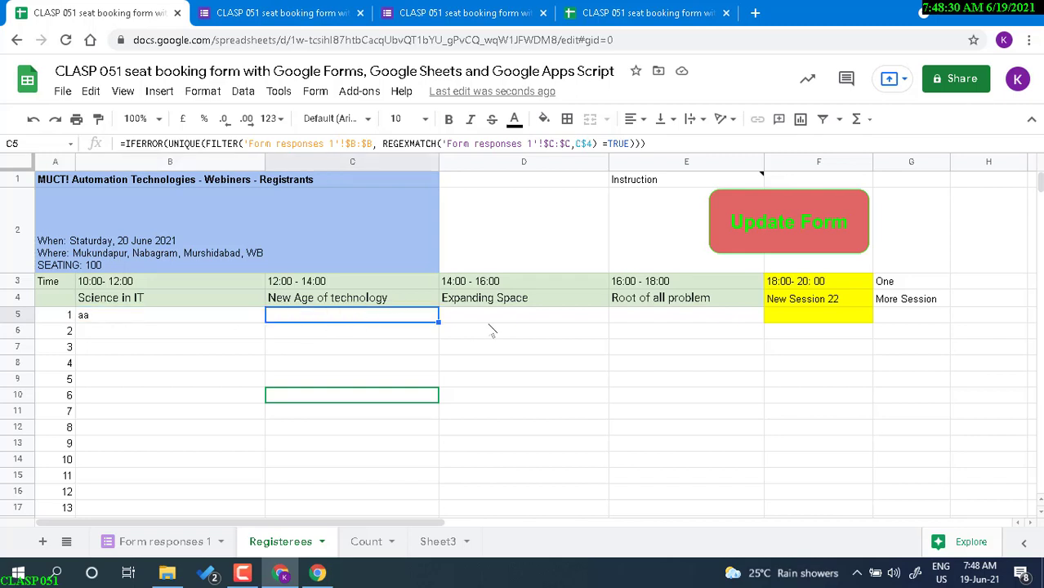
# Compare the formulas in cells B5, C5 and D5 of the Registerees sheet.
pyautogui.click(218, 325)
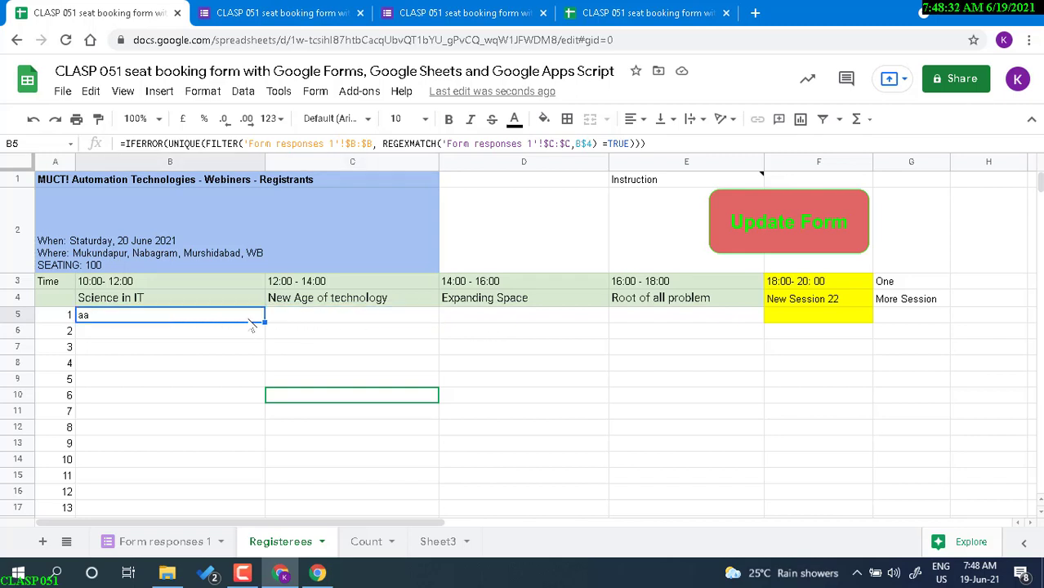
pyautogui.click(356, 326)
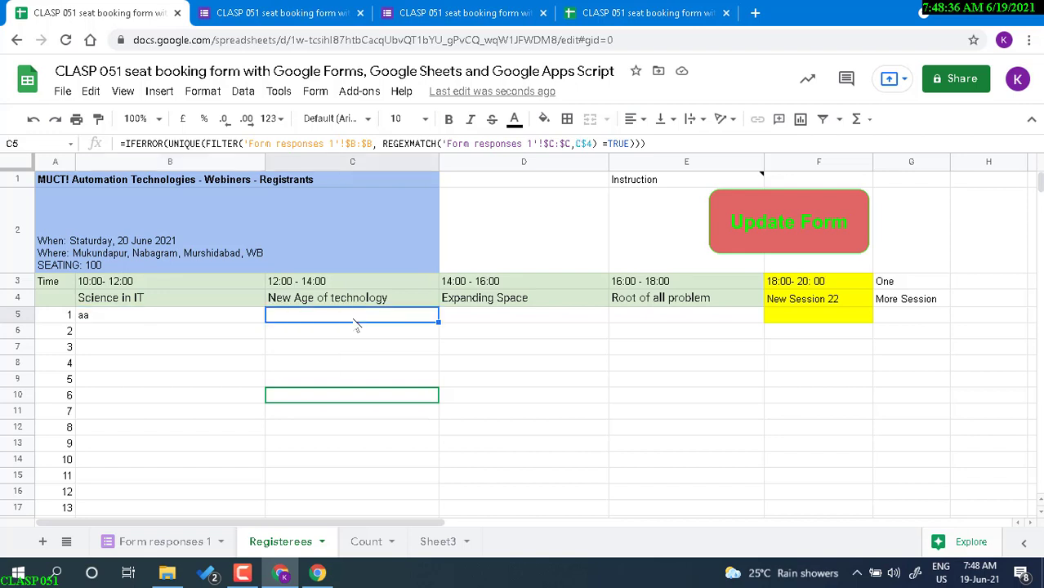
pyautogui.click(526, 327)
pyautogui.scroll(-3, 362, 419)
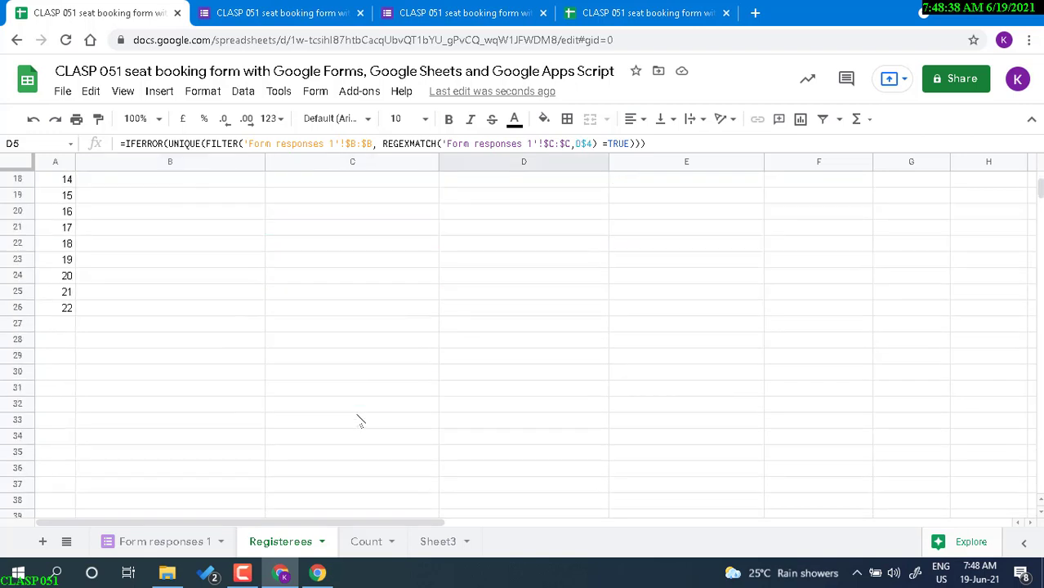
pyautogui.scroll(3, 361, 421)
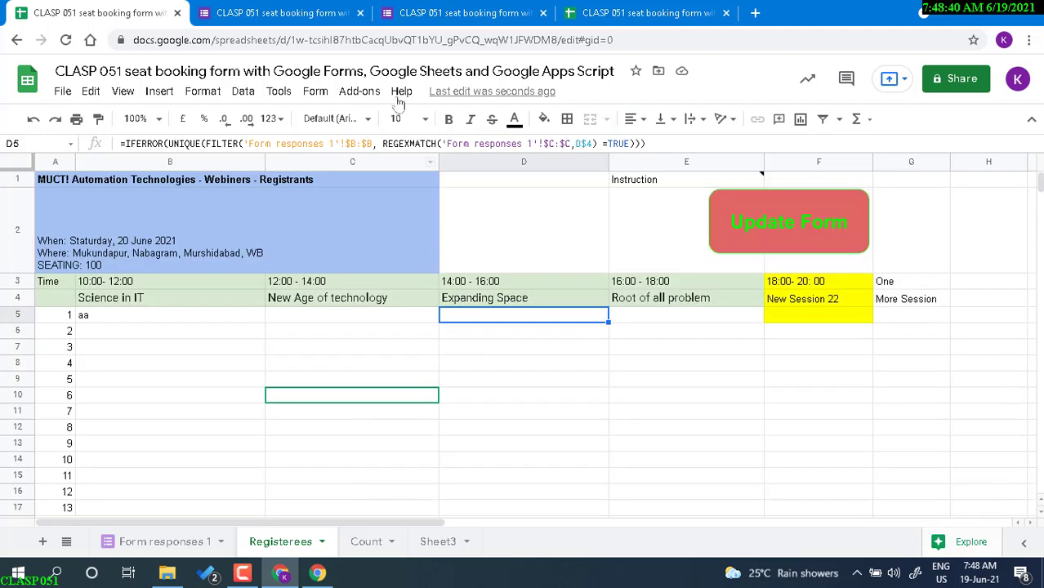
# Submit another response to the booking form with the name cc and the session Expanding Space.
pyautogui.click(464, 10)
pyautogui.click(398, 240)
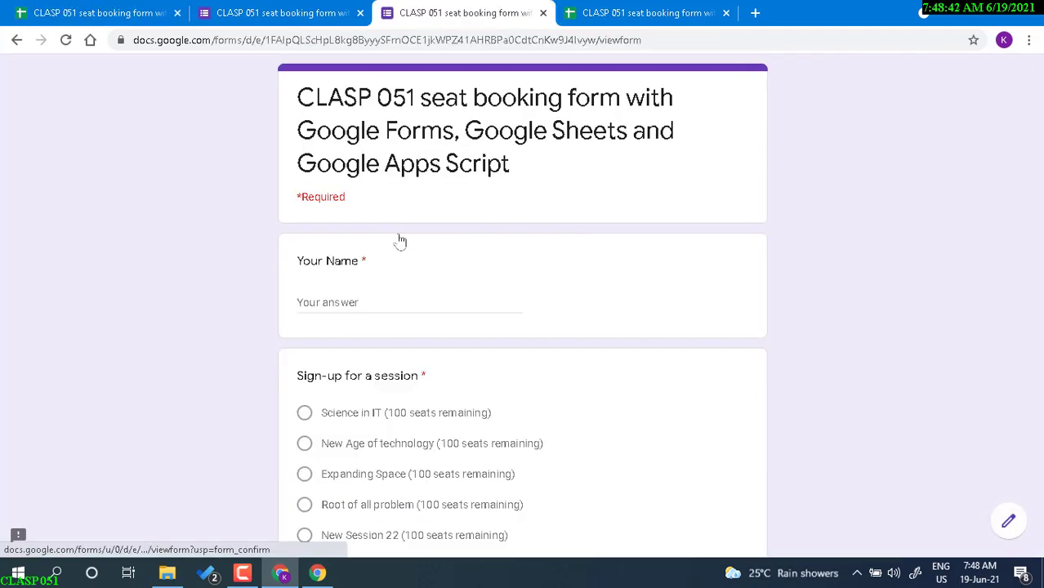
pyautogui.click(352, 303)
pyautogui.write('cc')
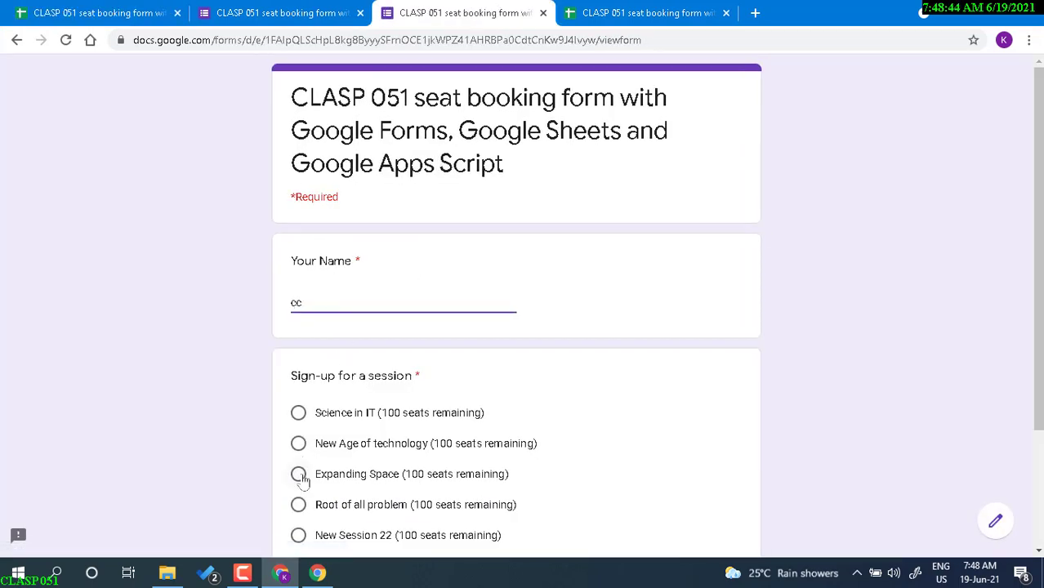
pyautogui.click(298, 474)
pyautogui.scroll(-2, 301, 467)
pyautogui.click(310, 439)
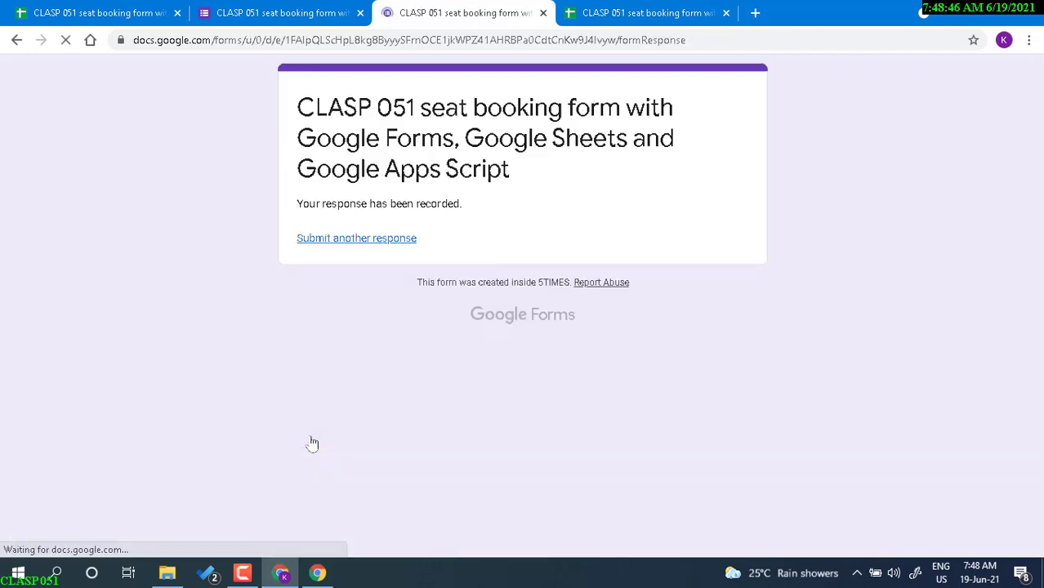
# Copy the registrant formula from cell B5 into cell C5 of the Registerees sheet, then reselect B5.
pyautogui.click(139, 10)
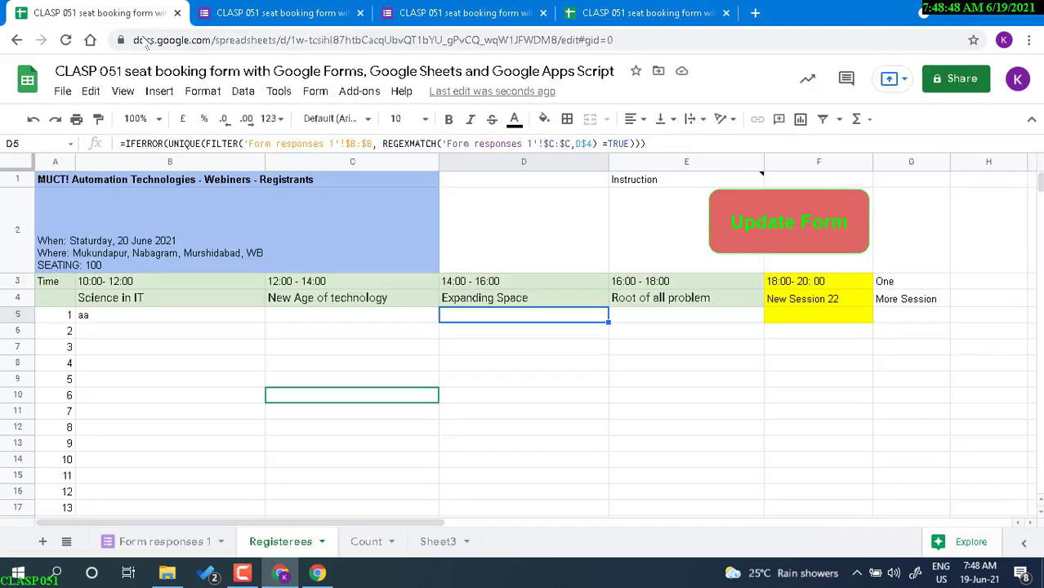
pyautogui.click(457, 398)
pyautogui.click(196, 319)
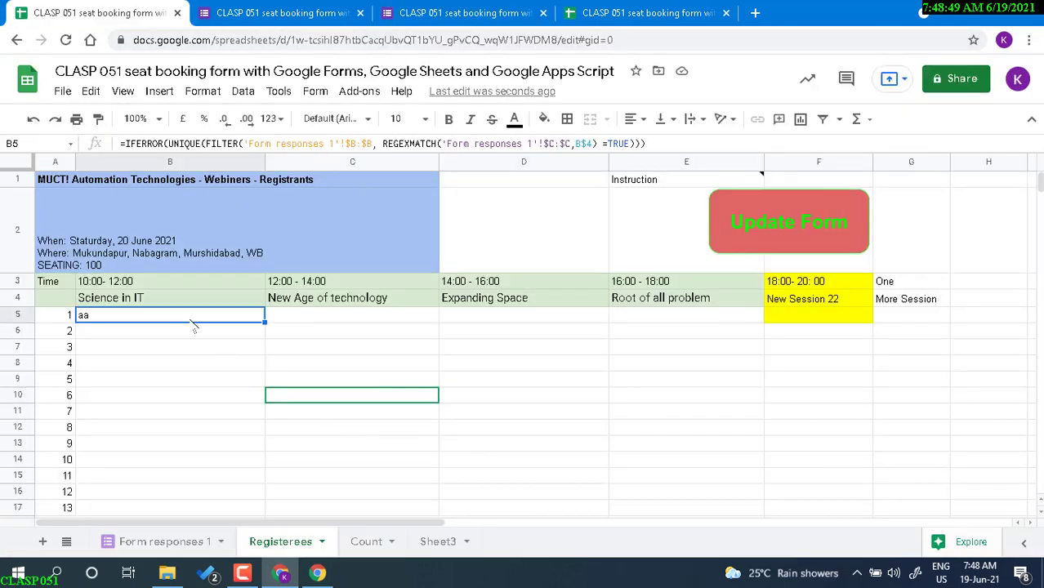
pyautogui.click(320, 319)
pyautogui.write('bb')
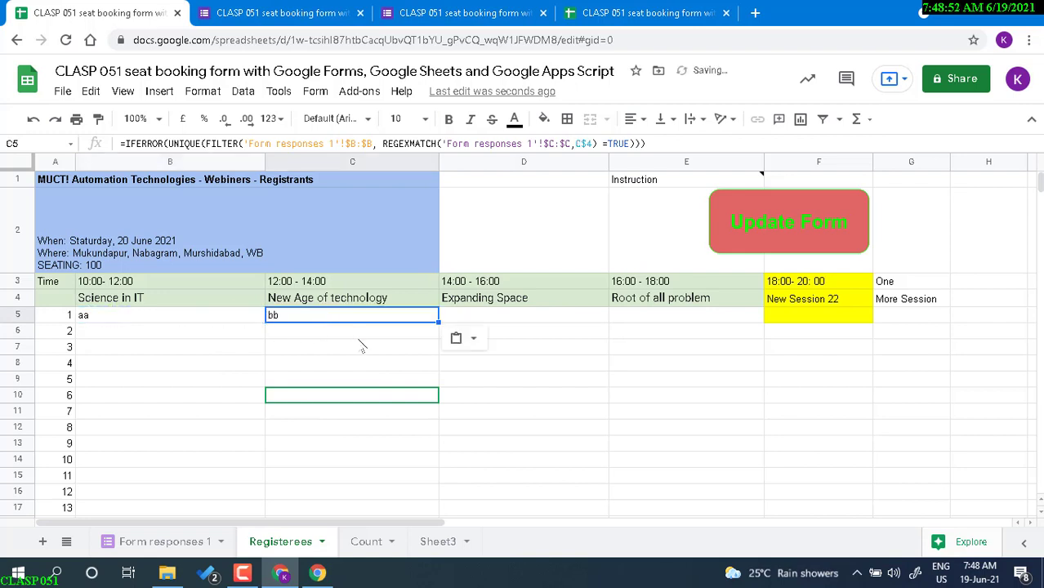
pyautogui.click(237, 324)
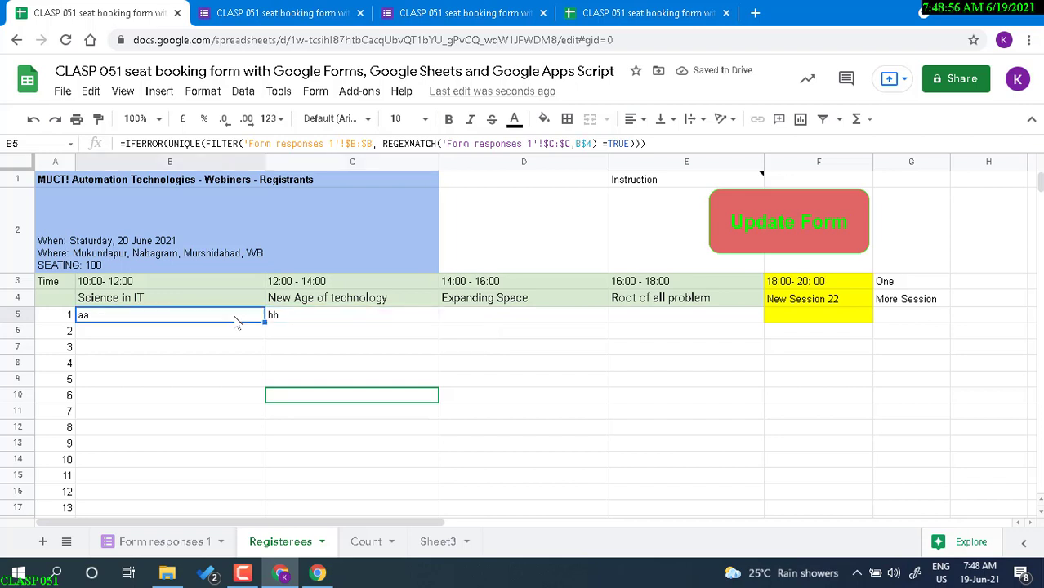
# Copy the registrant formula from cell C5 into D5 and E5 of the Registerees sheet and check the row's cells.
pyautogui.click(327, 320)
pyautogui.hotkey('ctrl', 'c')
pyautogui.click(518, 324)
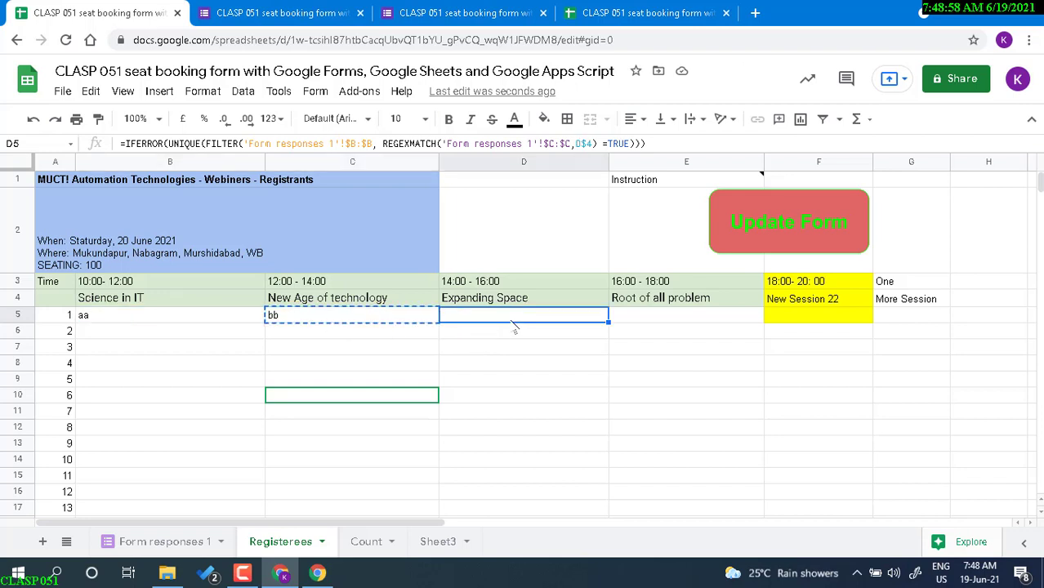
pyautogui.hotkey('ctrl', 'v')
pyautogui.click(664, 321)
pyautogui.hotkey('ctrl', 'v')
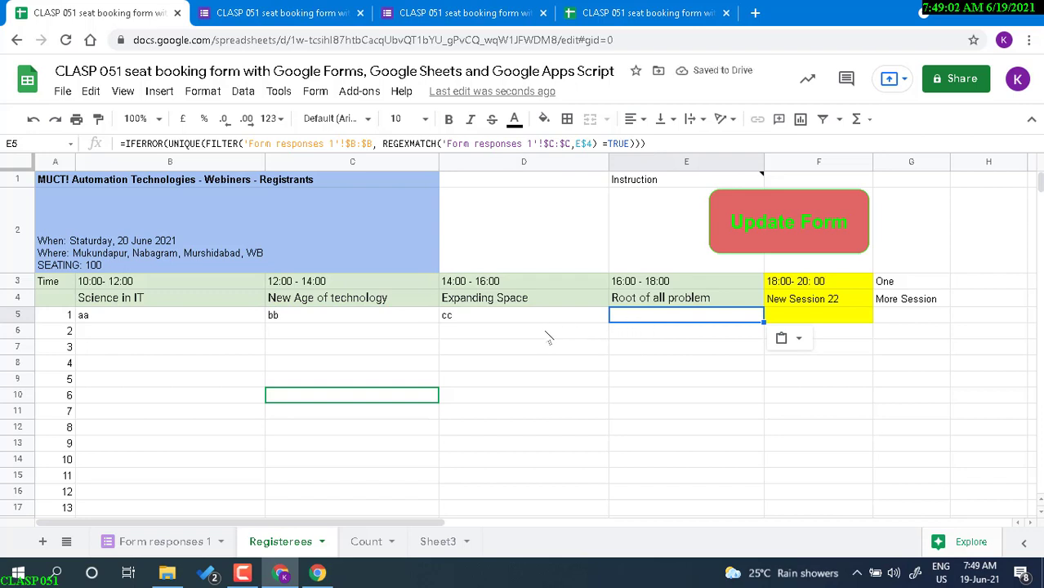
pyautogui.click(540, 322)
pyautogui.click(382, 321)
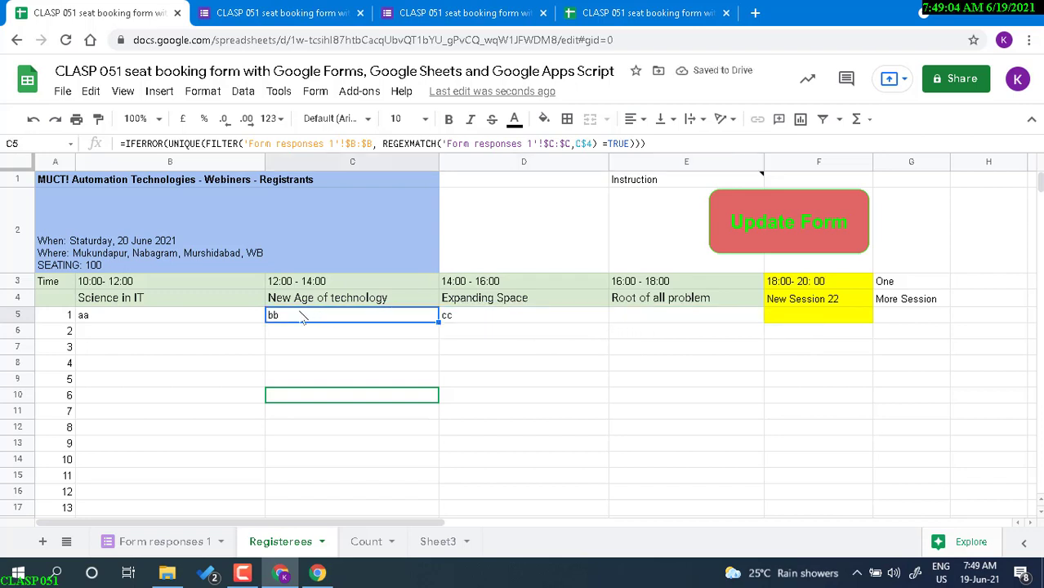
pyautogui.click(223, 319)
pyautogui.click(334, 317)
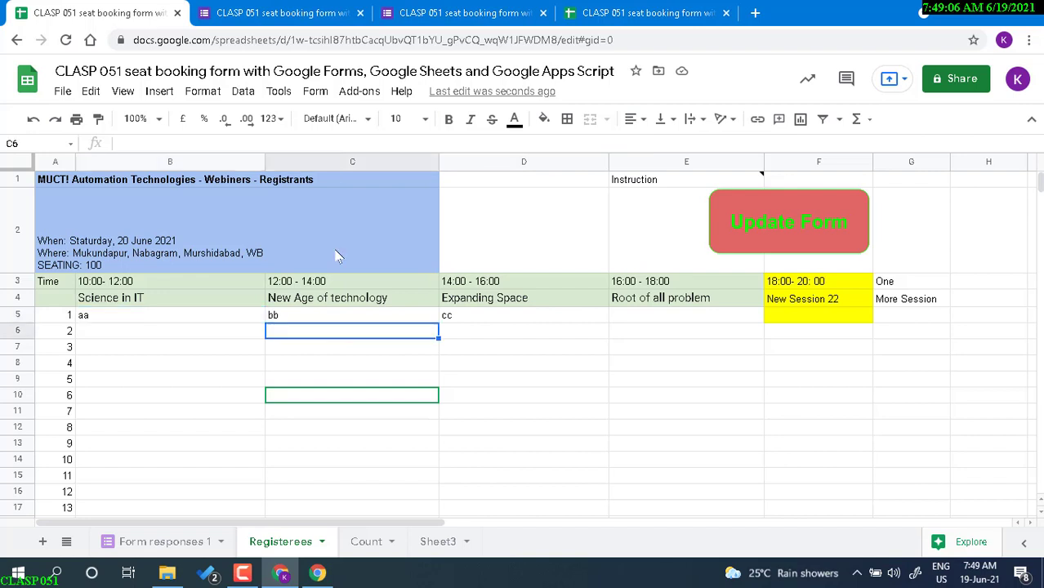
# Submit another booking response with the name bb1 for New Age of technology, and return to the Registerees sheet.
pyautogui.click(431, 11)
pyautogui.click(370, 240)
pyautogui.click(383, 298)
pyautogui.write('bb1')
pyautogui.click(299, 442)
pyautogui.scroll(-2, 301, 443)
pyautogui.click(314, 437)
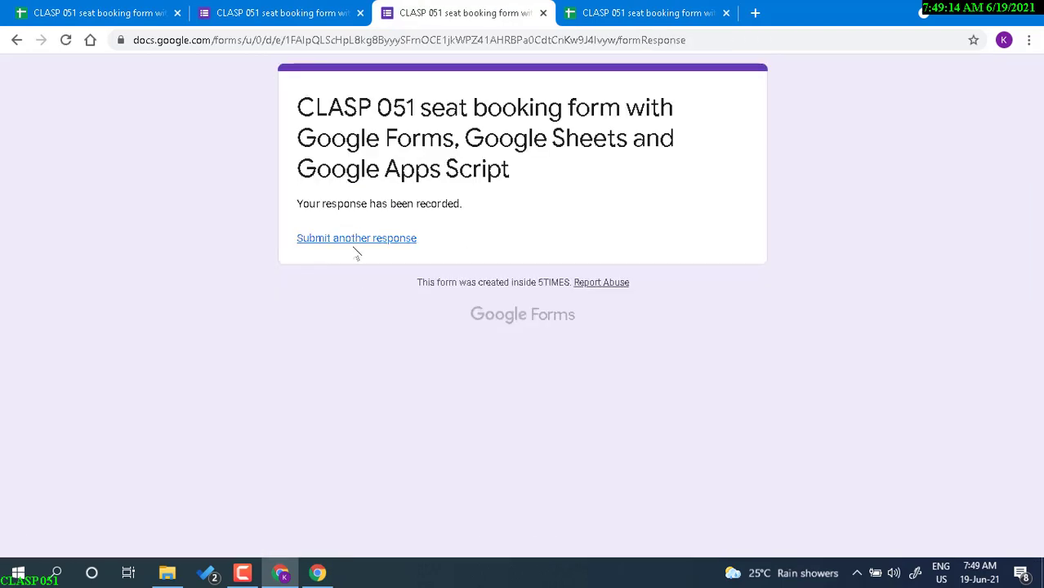
pyautogui.click(108, 8)
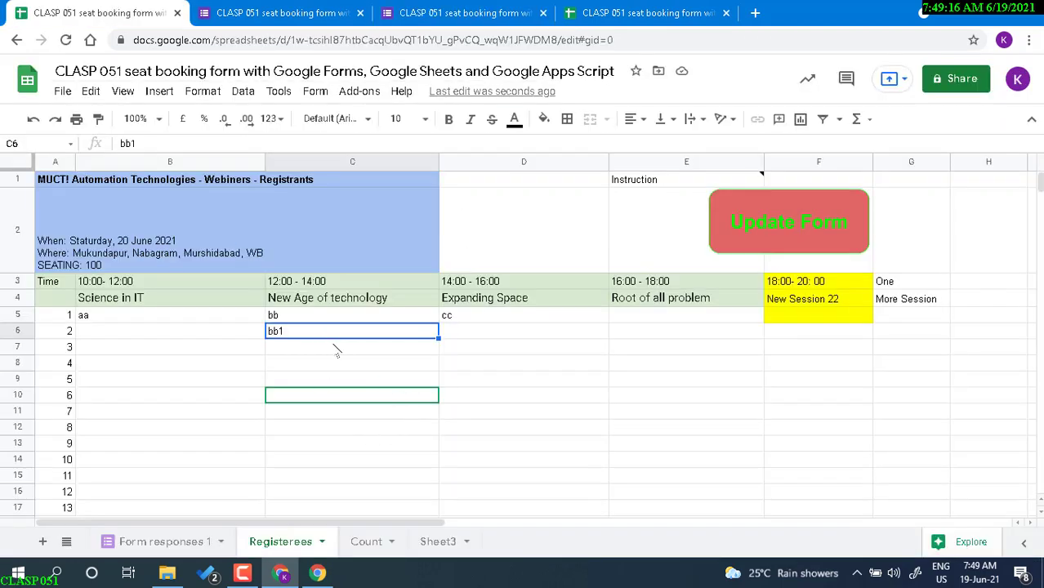
# Submit a booking response named cc for Expanding Space and check cell D5 in the Registerees sheet.
pyautogui.click(488, 15)
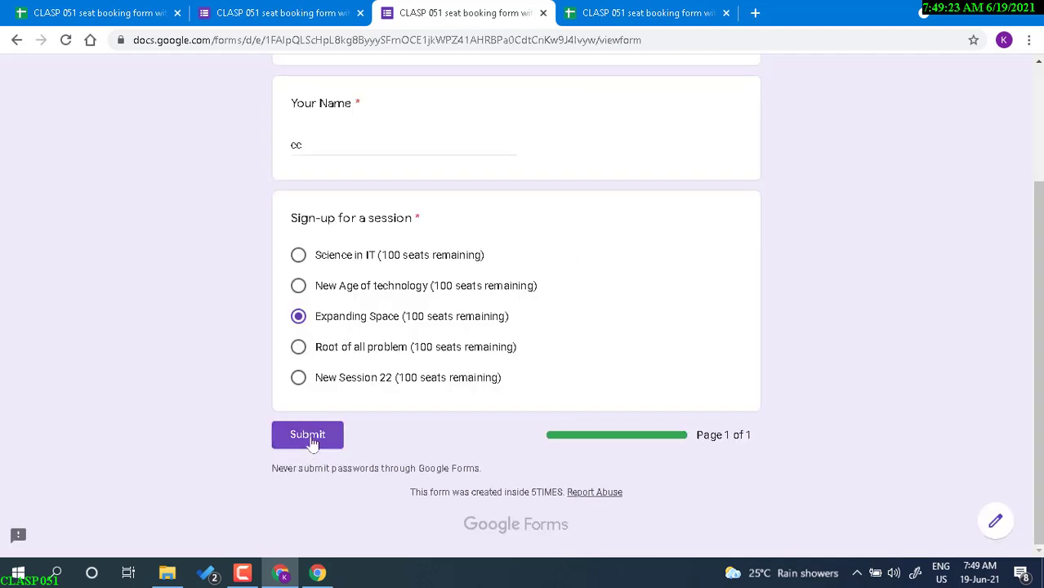
pyautogui.click(309, 436)
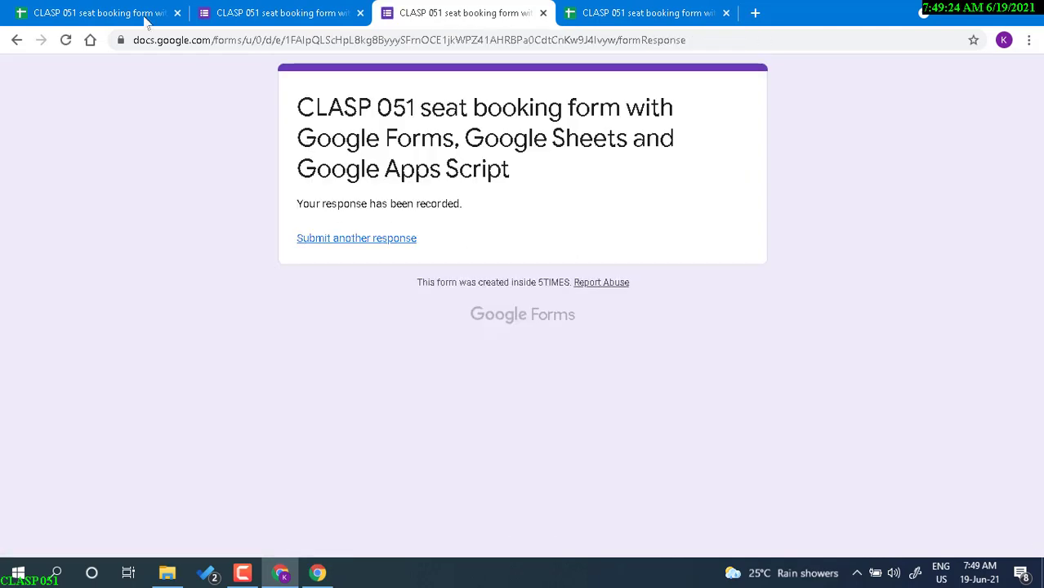
pyautogui.click(139, 13)
pyautogui.click(478, 320)
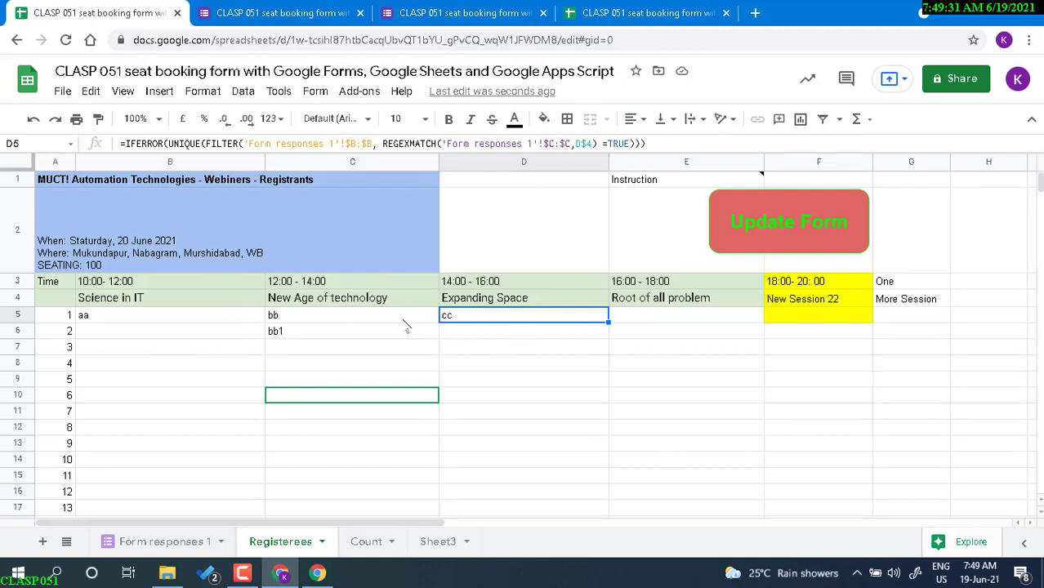
# Submit another booking response with the name dd for the session Root of all problem, and return to the Registerees sheet.
pyautogui.click(470, 9)
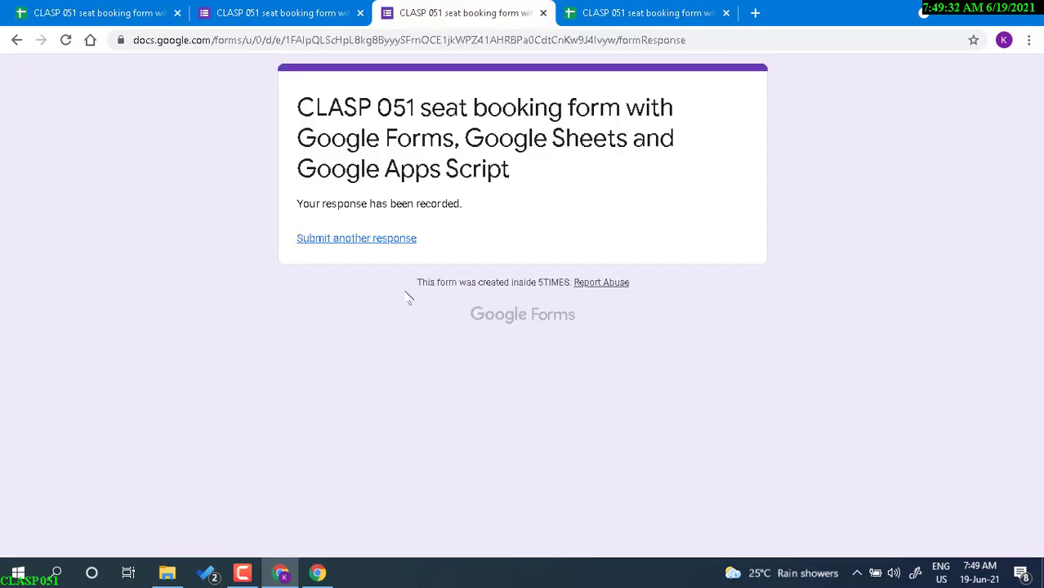
pyautogui.click(380, 241)
pyautogui.click(350, 301)
pyautogui.write('dd')
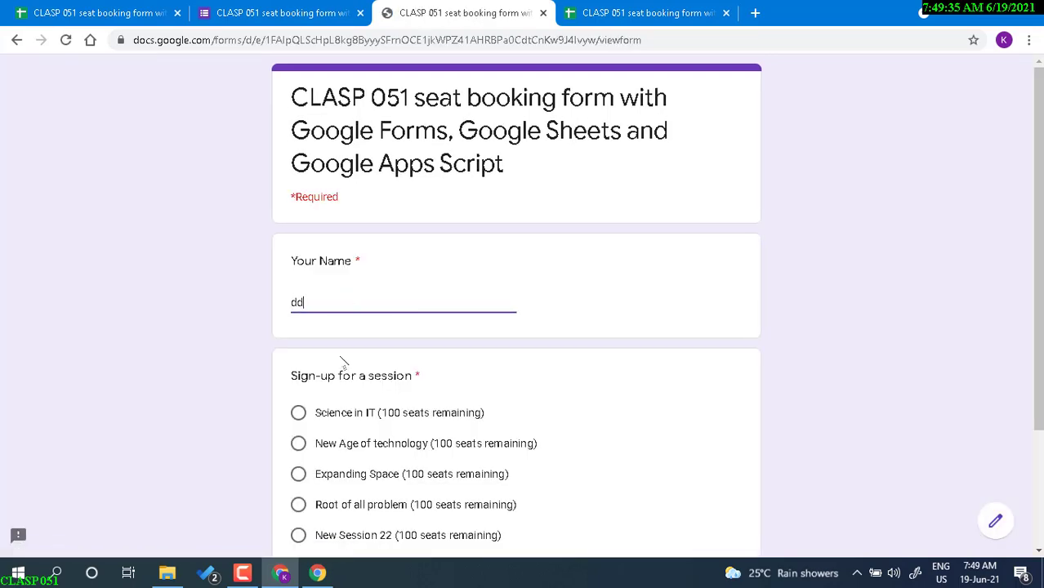
pyautogui.click(298, 504)
pyautogui.click(144, 6)
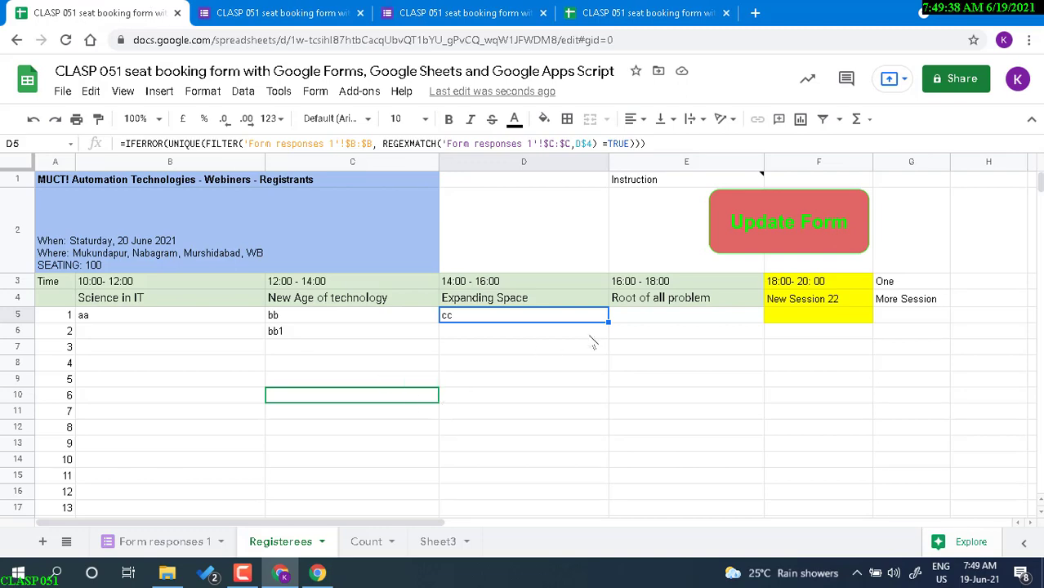
pyautogui.click(436, 7)
pyautogui.scroll(-3, 357, 395)
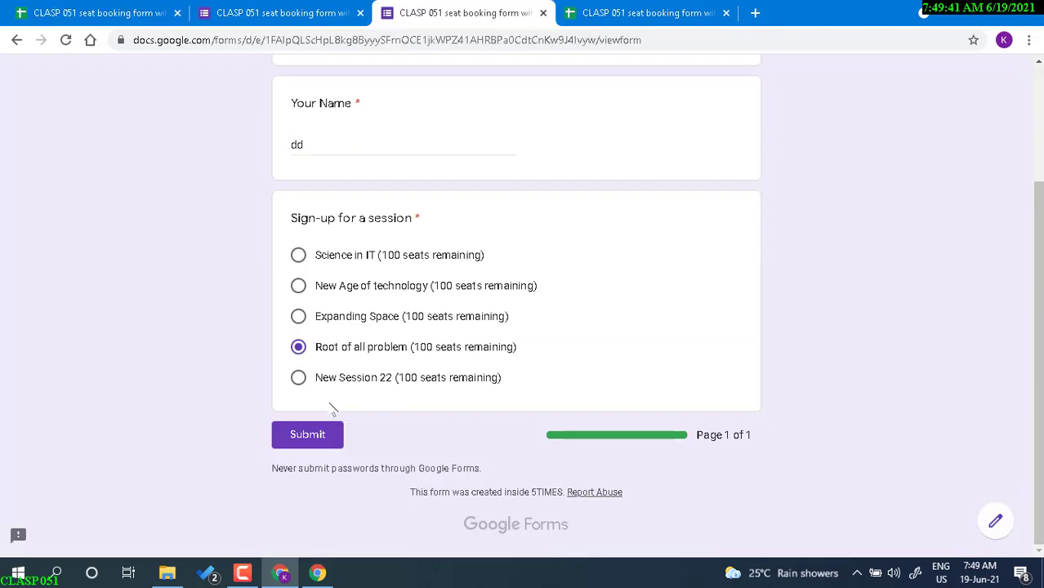
pyautogui.click(319, 435)
pyautogui.click(114, 12)
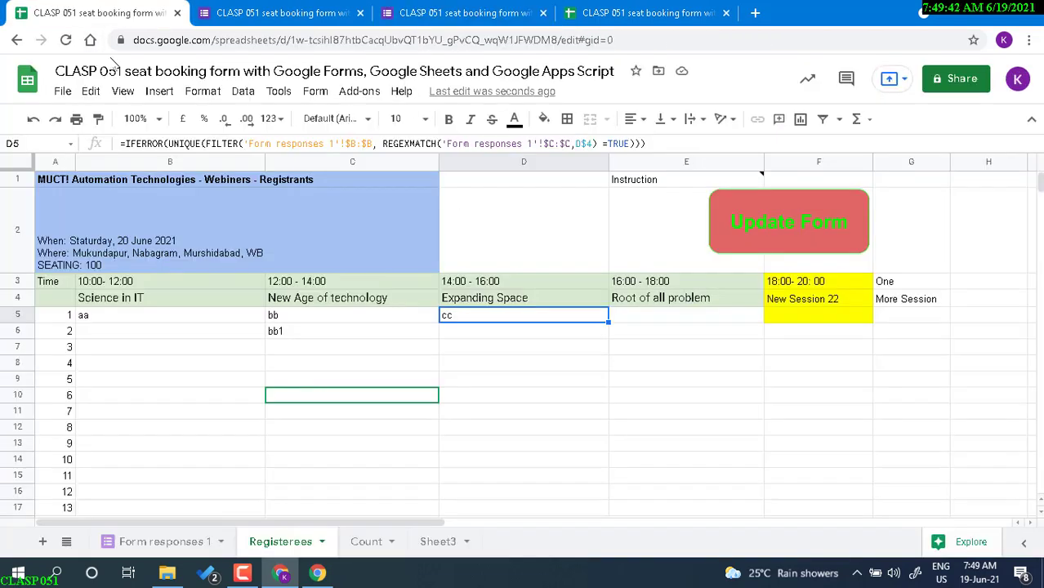
# Submit another booking response with the name ee for New Session 22, and return to the Registerees sheet.
pyautogui.click(439, 6)
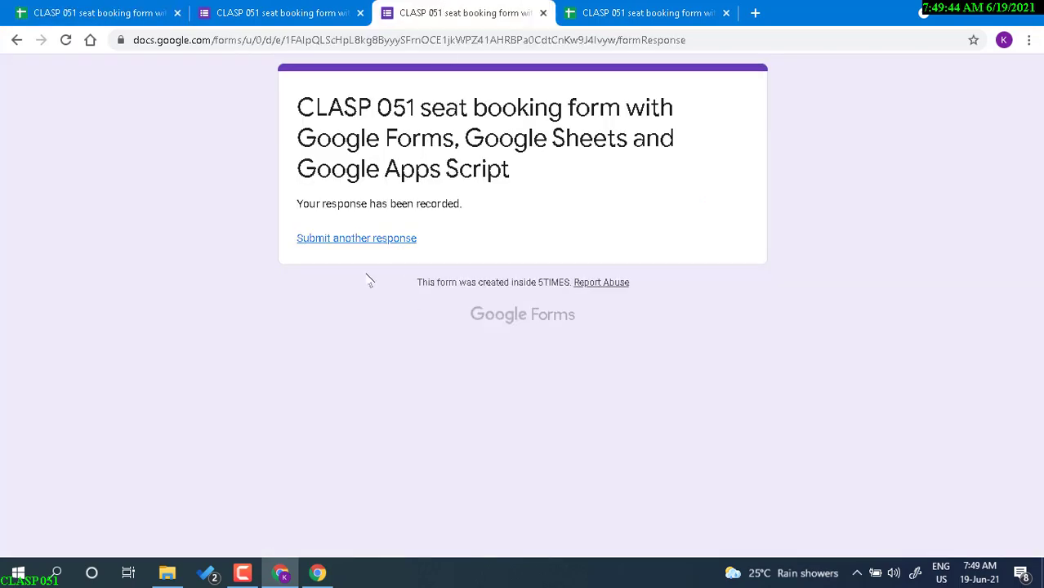
pyautogui.click(361, 247)
pyautogui.click(367, 307)
pyautogui.write('ee')
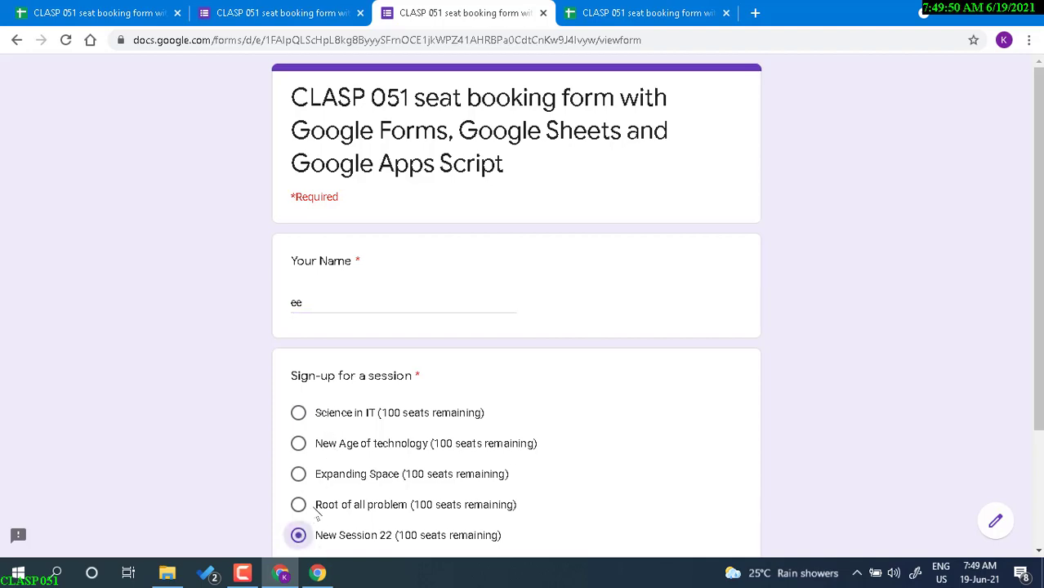
pyautogui.click(299, 536)
pyautogui.scroll(-2, 317, 513)
pyautogui.click(306, 437)
pyautogui.hotkey('ctrl', '1')
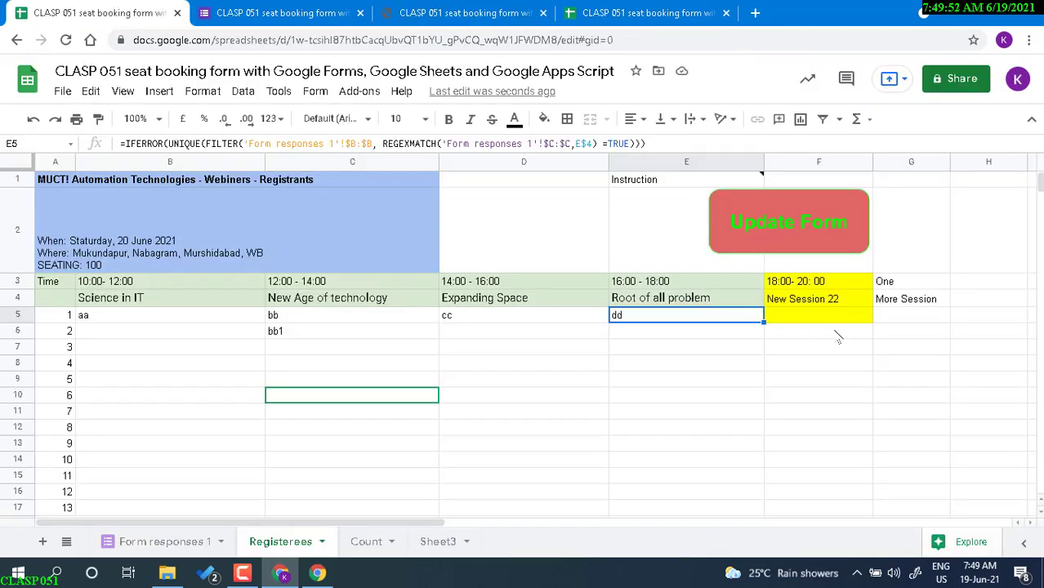
# Copy the registrant formula from cell E5 into F5 under New Session 22.
pyautogui.click(821, 323)
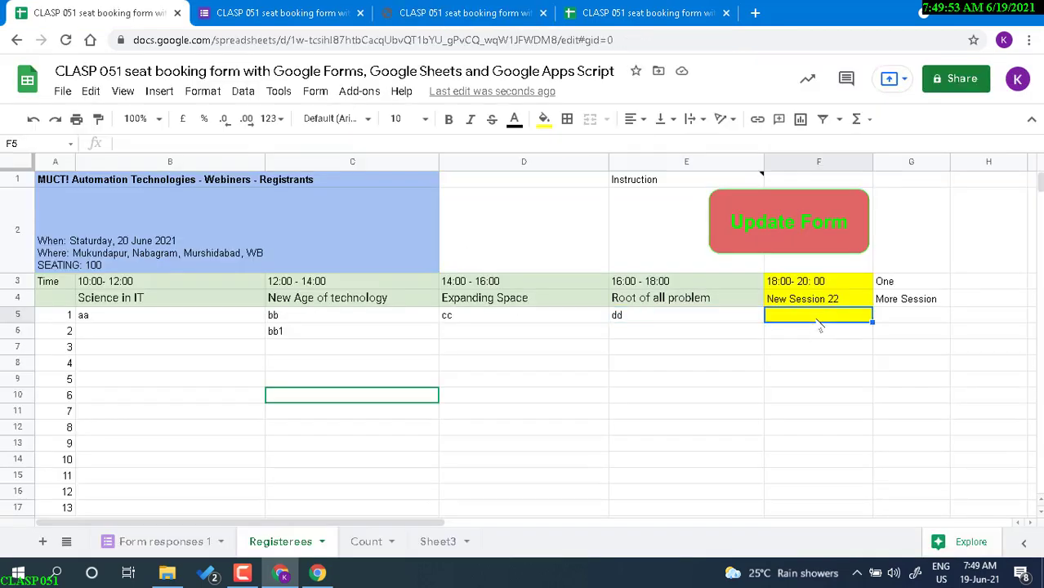
pyautogui.click(696, 325)
pyautogui.hotkey('ctrl', 'c')
pyautogui.click(803, 327)
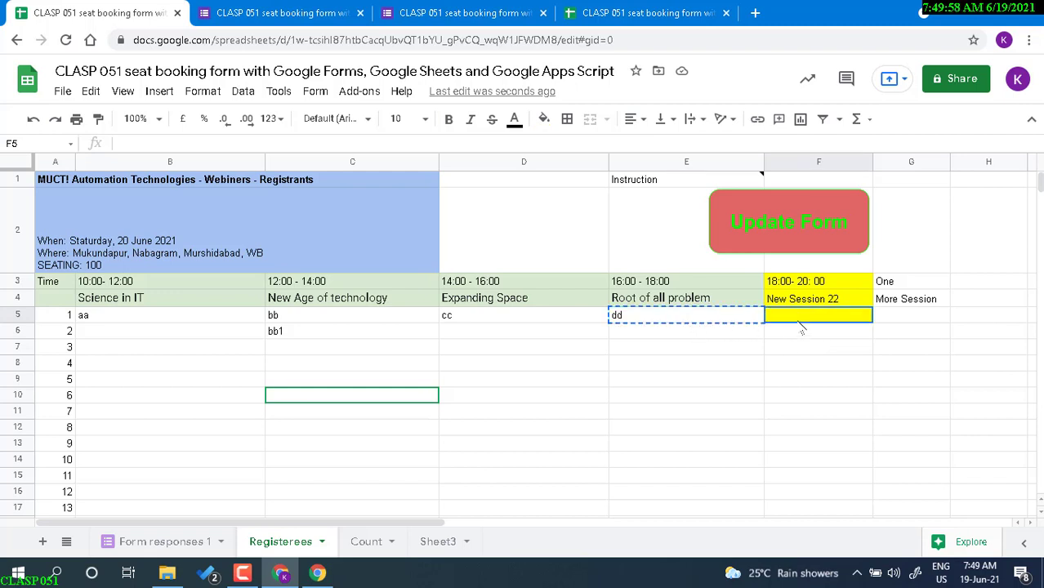
pyautogui.hotkey('ctrl', 'v')
pyautogui.press('Return')
pyautogui.click(862, 324)
# Copy the registrant formula from cell F5 into G5 under More Session.
pyautogui.click(897, 321)
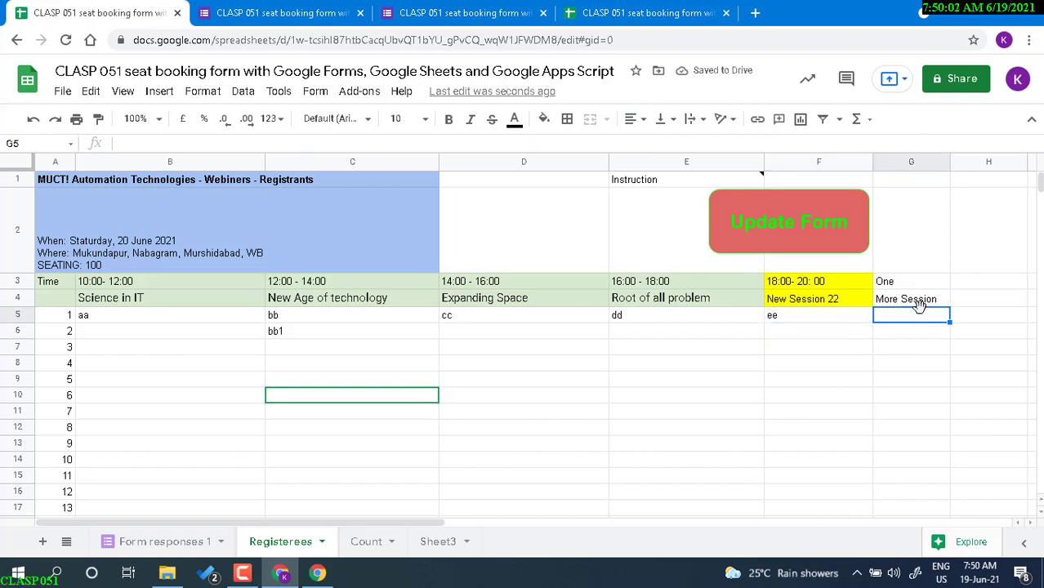
pyautogui.click(813, 320)
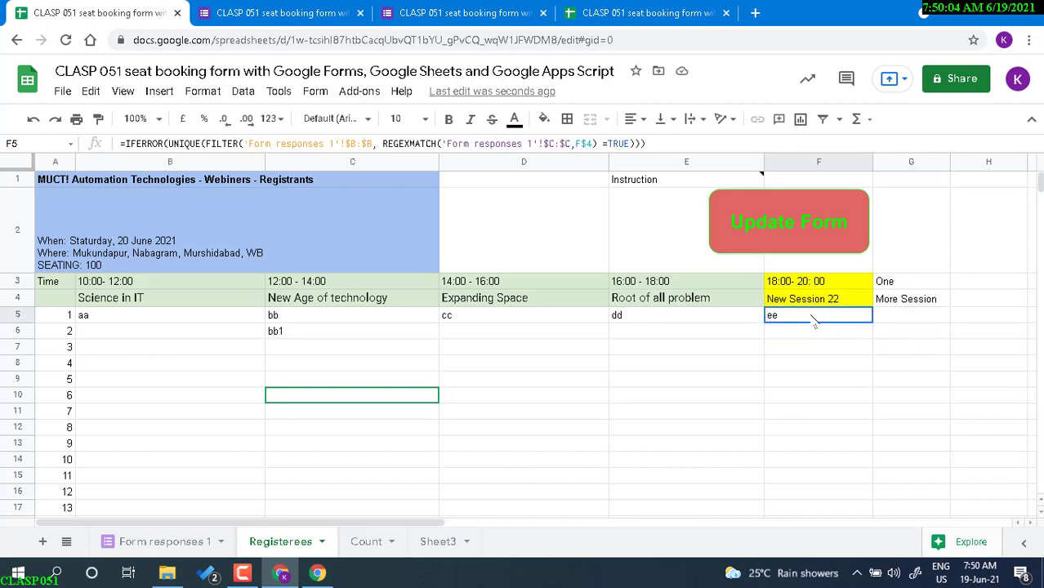
pyautogui.hotkey('ctrl', 'c')
pyautogui.click(890, 321)
pyautogui.hotkey('ctrl', 'v')
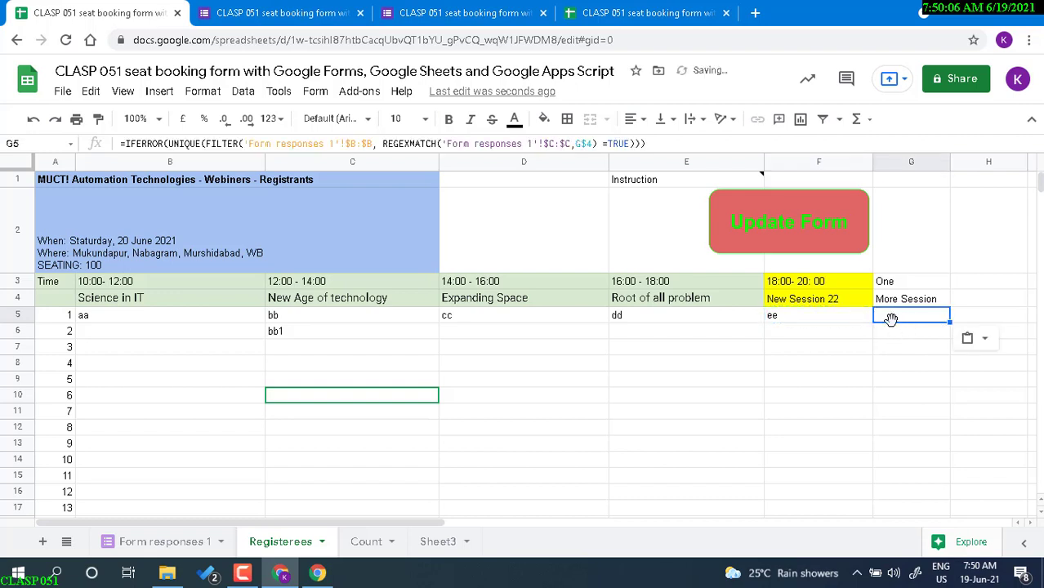
# Start another booking response with the name ff, look through its session choices, and return to the Registerees sheet.
pyautogui.click(462, 12)
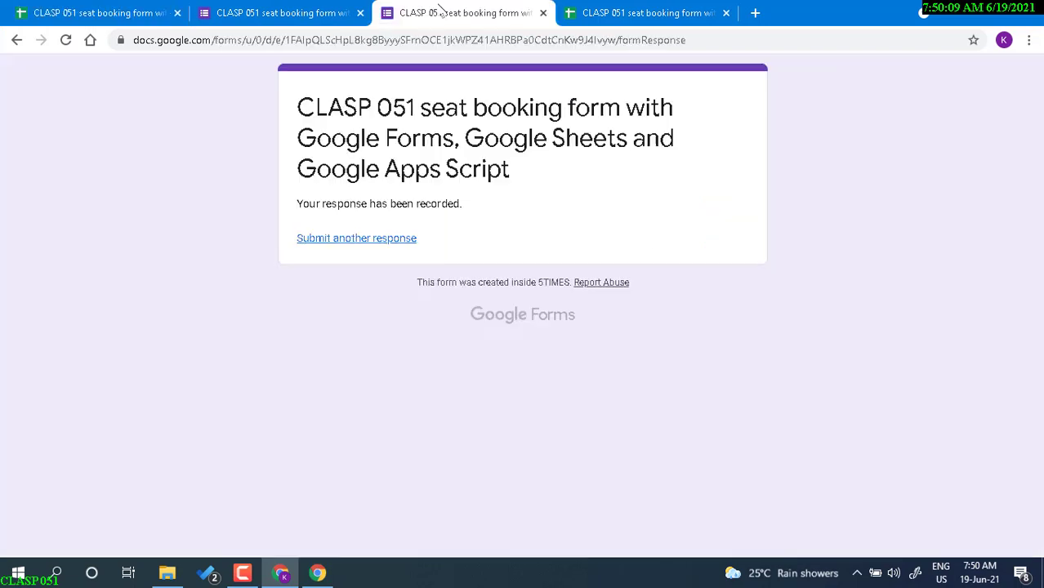
pyautogui.click(363, 240)
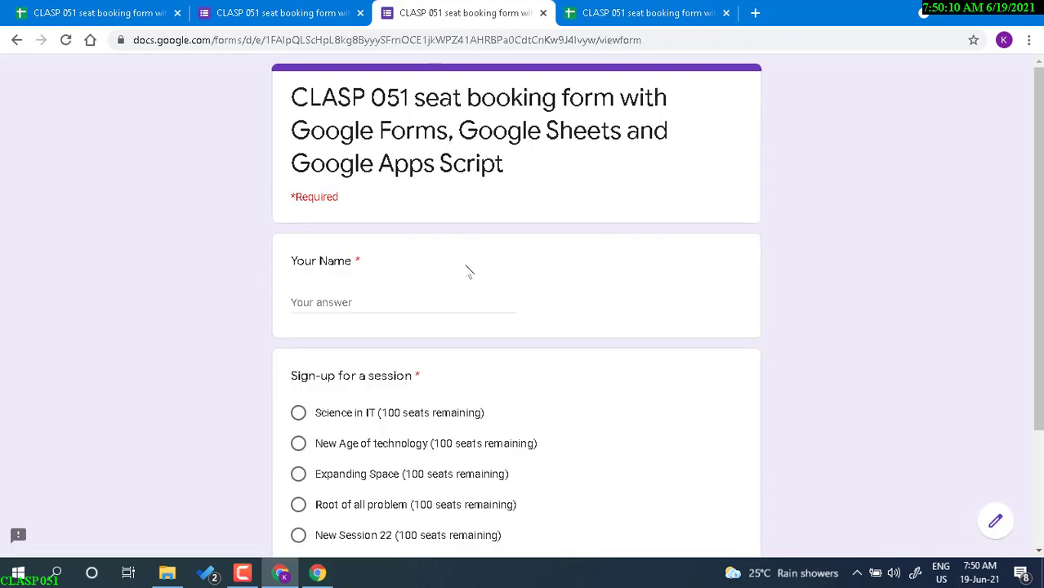
pyautogui.click(418, 305)
pyautogui.write('ff')
pyautogui.scroll(-2, 321, 514)
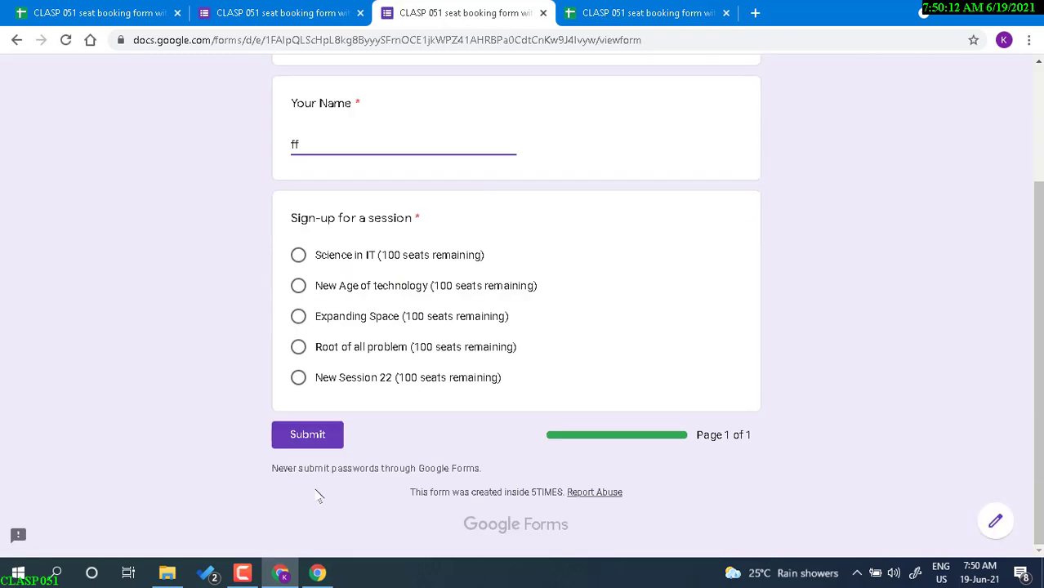
pyautogui.click(282, 12)
pyautogui.click(116, 8)
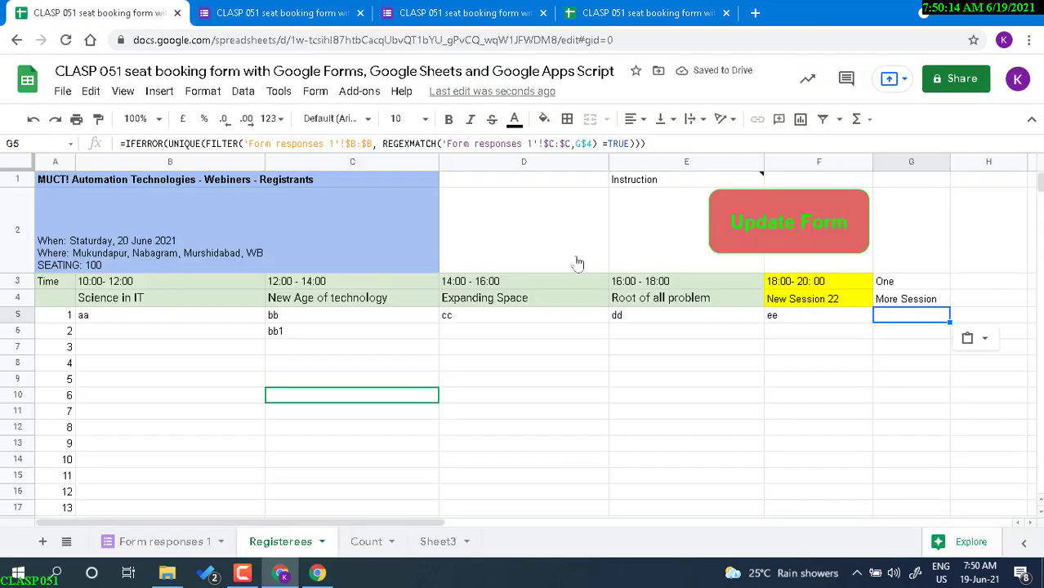
# Run the Update Form script from the Registerees sheet and reload the live booking form.
pyautogui.click(775, 240)
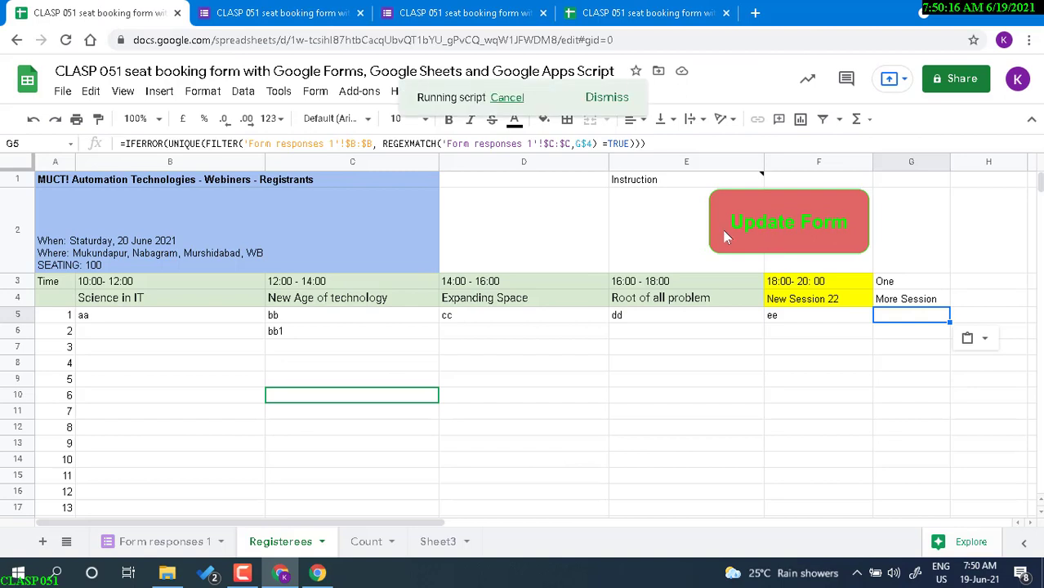
pyautogui.click(432, 7)
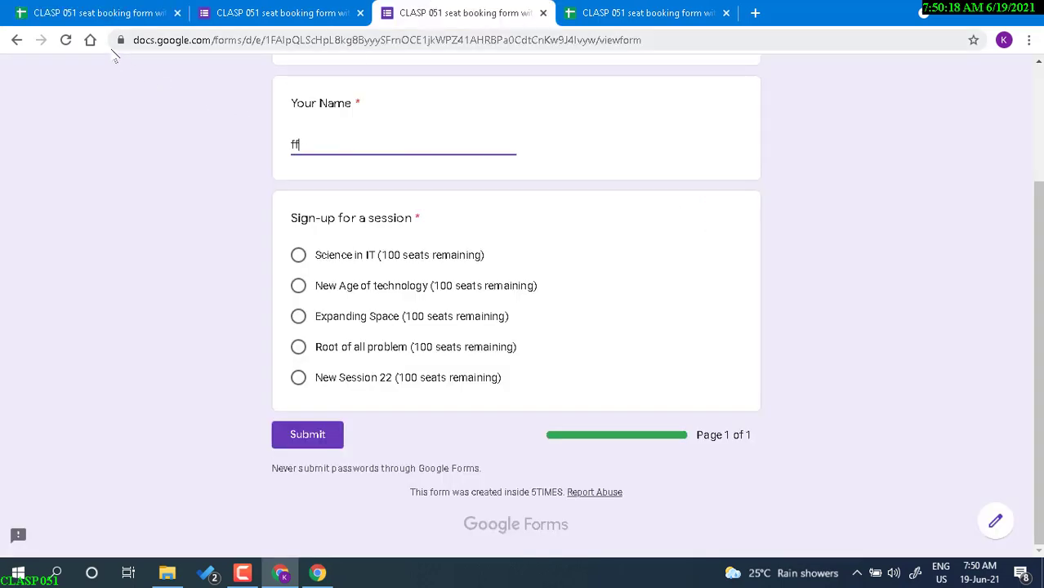
pyautogui.click(65, 40)
pyautogui.click(597, 126)
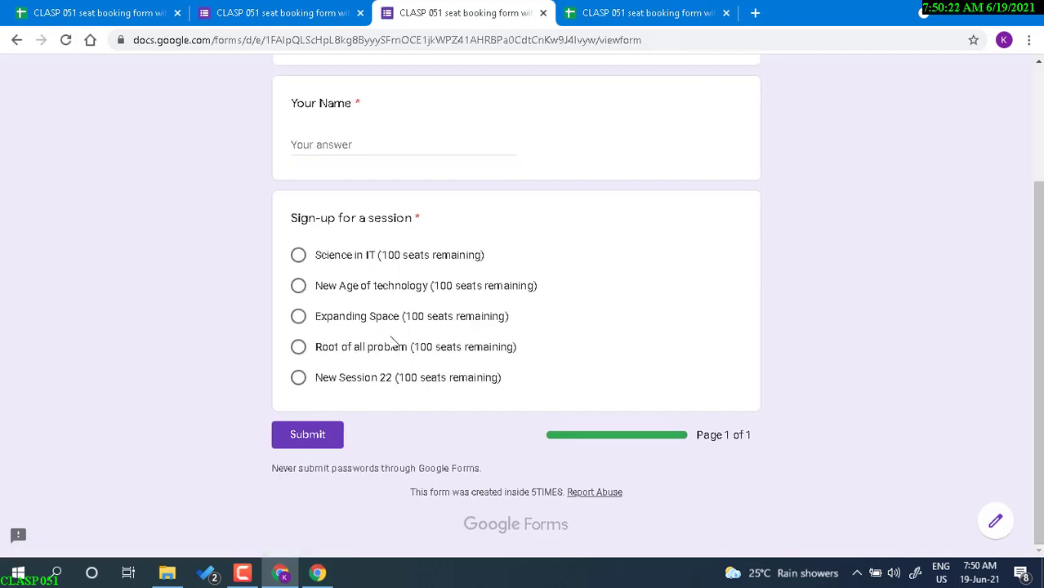
# Check the script run in the Registerees sheet and examine the session choices on the live booking form.
pyautogui.click(146, 9)
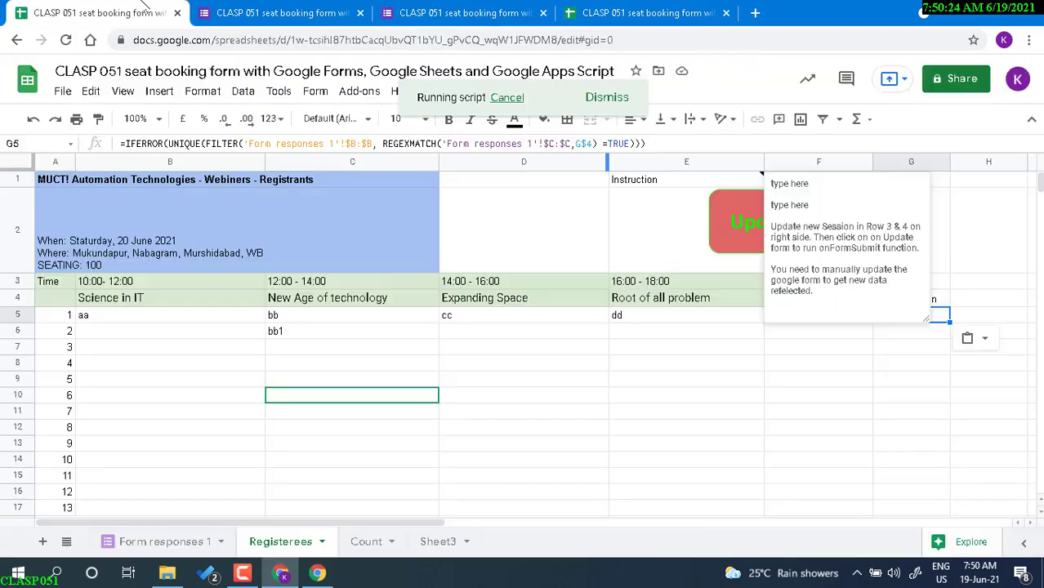
pyautogui.click(740, 417)
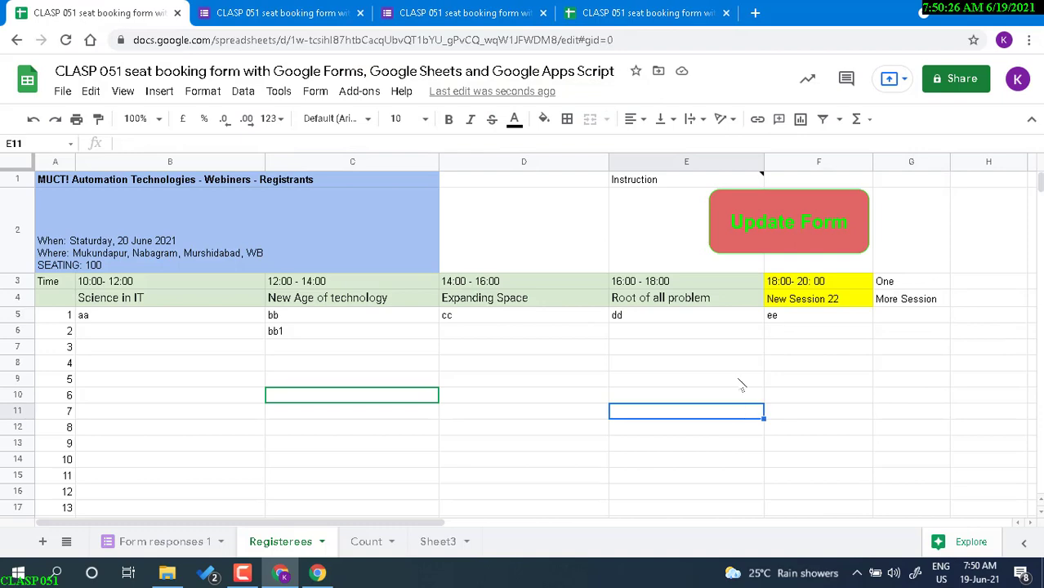
pyautogui.click(442, 8)
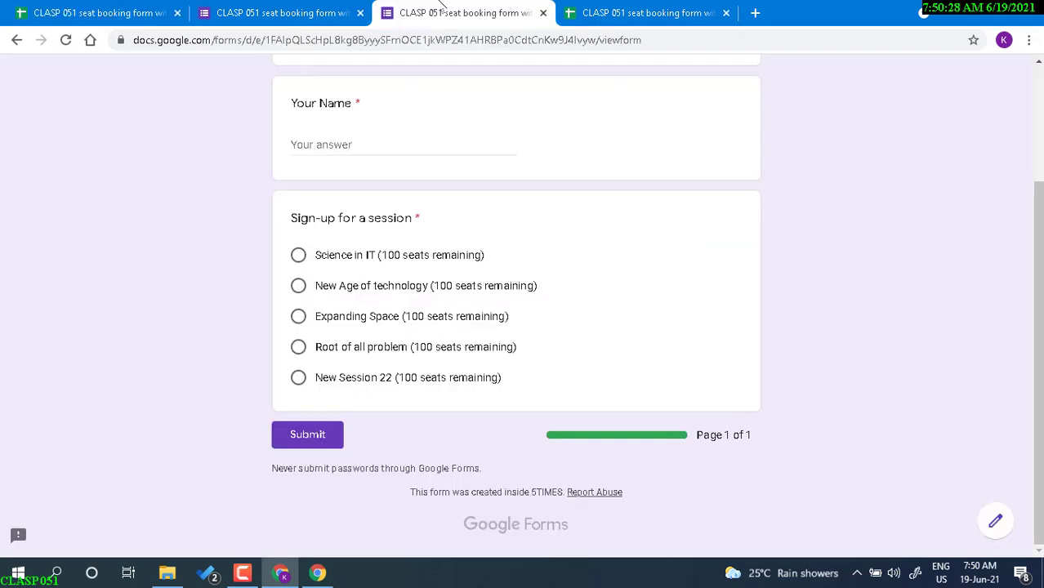
pyautogui.scroll(2, 501, 322)
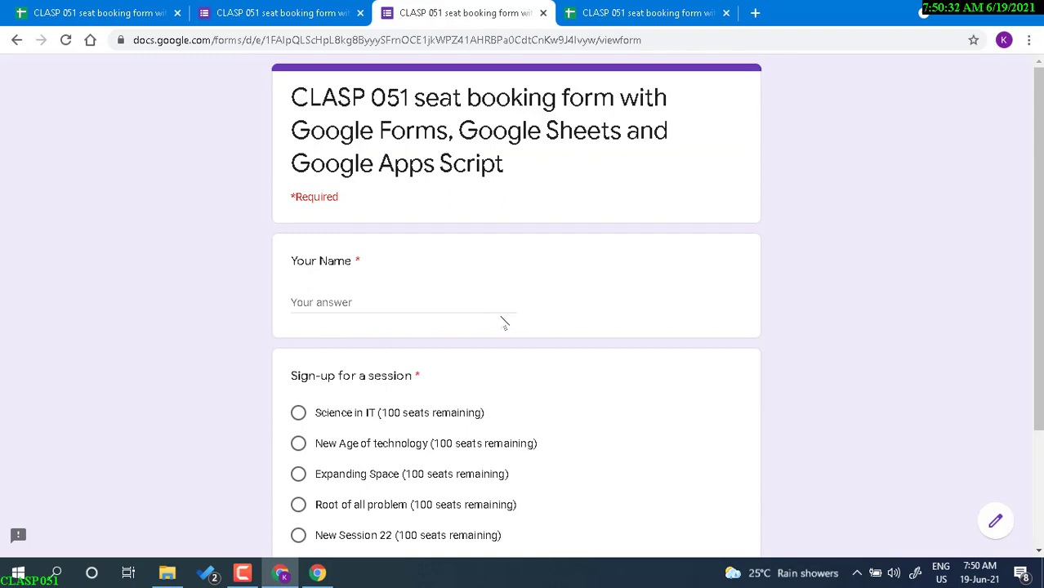
pyautogui.scroll(-2, 501, 321)
pyautogui.scroll(2, 409, 328)
pyautogui.scroll(-1, 409, 328)
pyautogui.scroll(1, 406, 322)
# Review the summary of submitted responses in the booking form's editor.
pyautogui.click(288, 10)
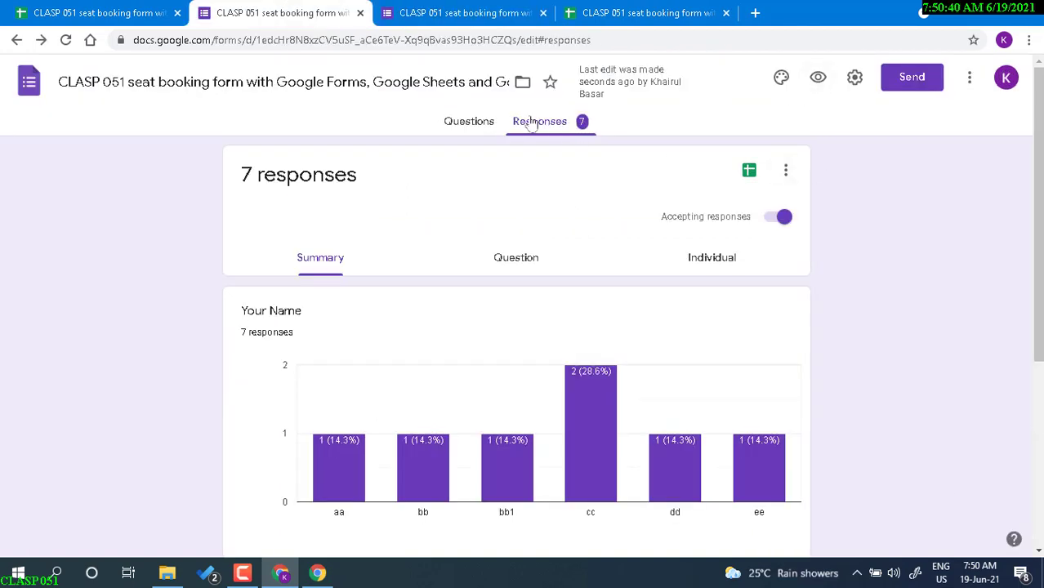
pyautogui.click(970, 78)
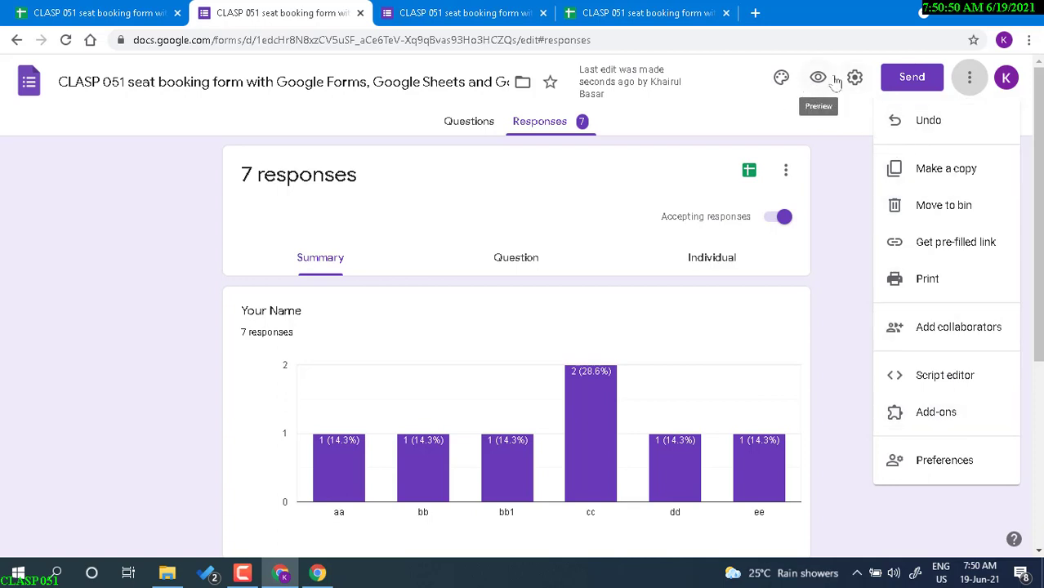
pyautogui.scroll(-2, 858, 77)
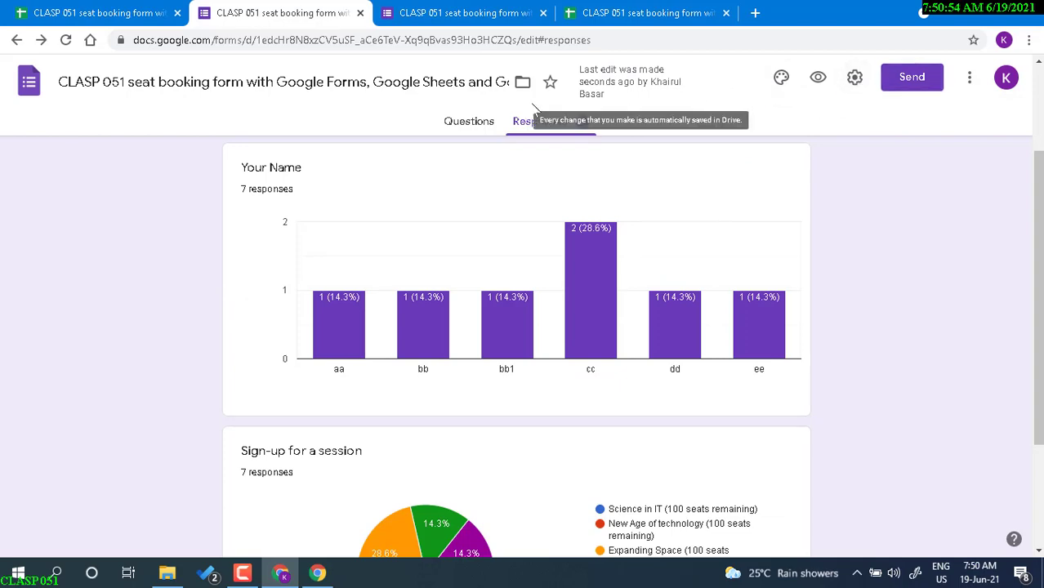
pyautogui.scroll(-2, 550, 380)
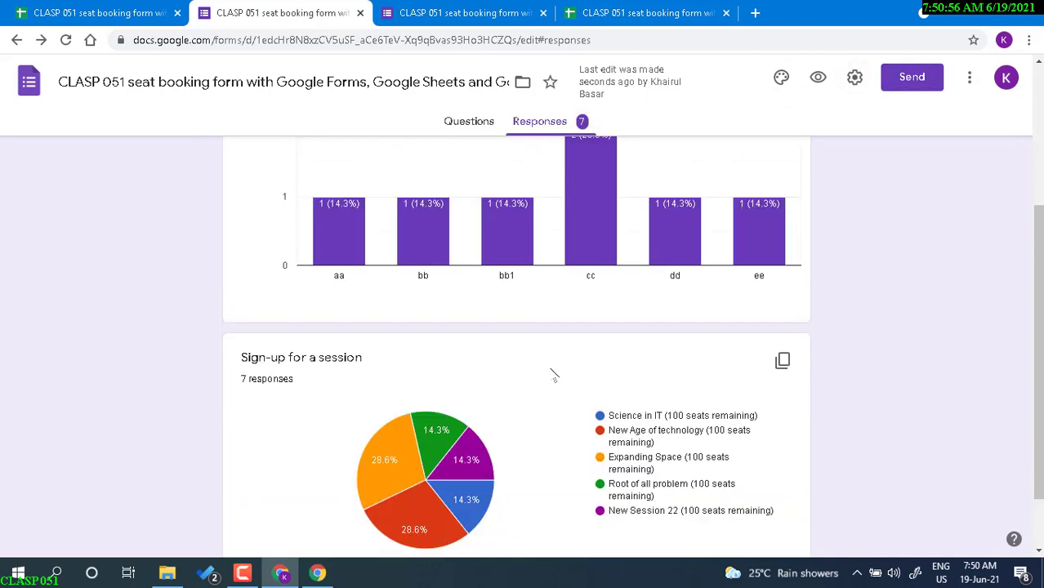
pyautogui.scroll(3, 554, 372)
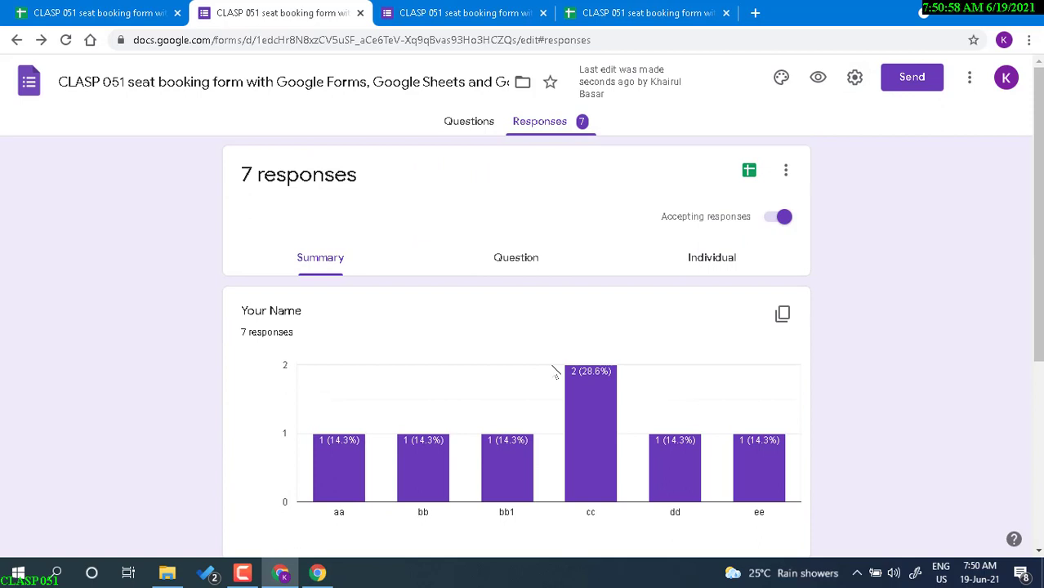
# Check the form's responses by question and by individual, and examine the sign-up session chart in the summary.
pyautogui.click(531, 265)
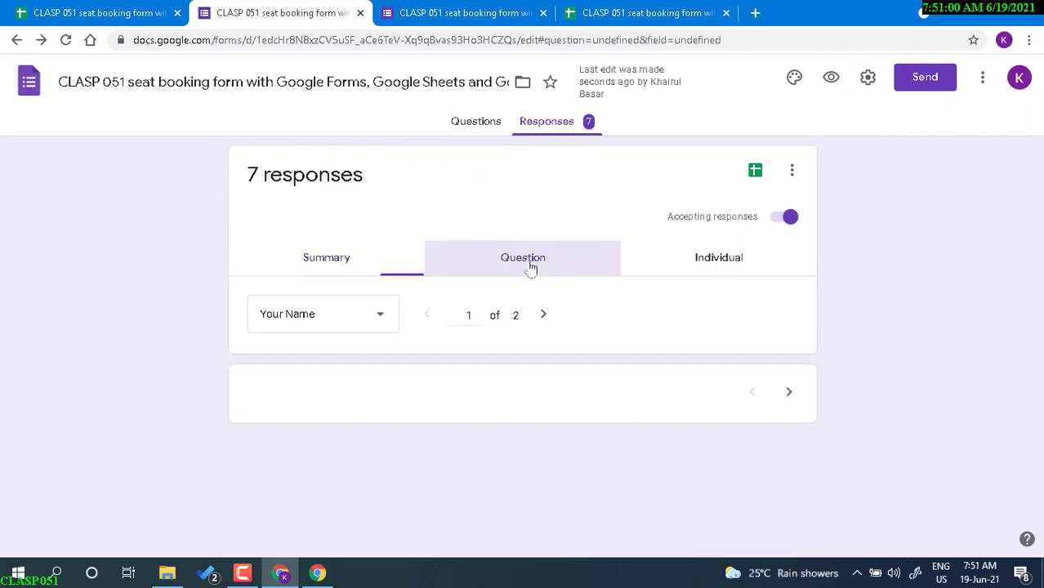
pyautogui.click(695, 267)
pyautogui.click(491, 263)
pyautogui.click(382, 267)
pyautogui.scroll(-3, 619, 270)
pyautogui.scroll(-1, 572, 319)
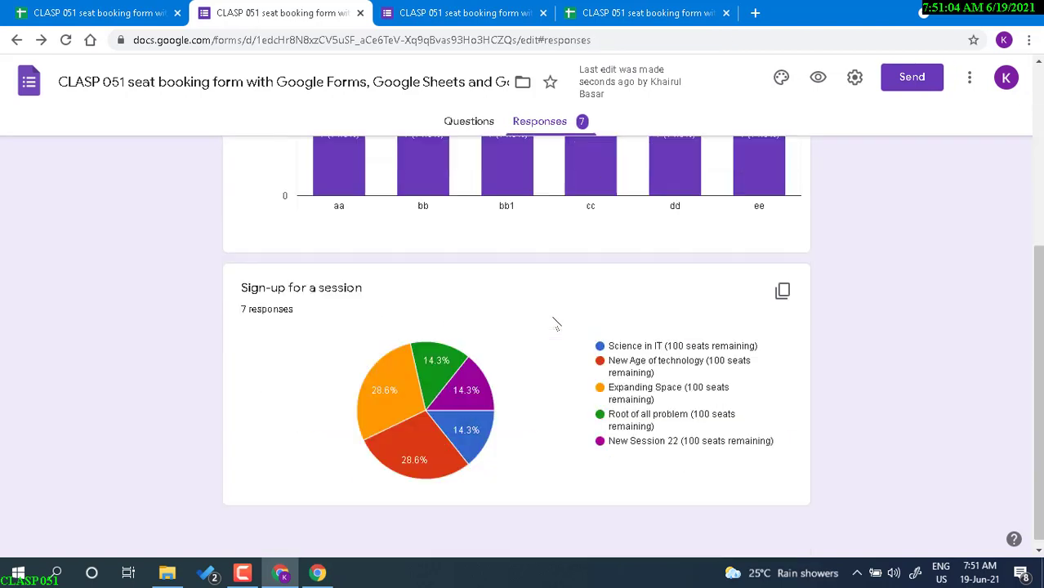
pyautogui.moveTo(399, 382)
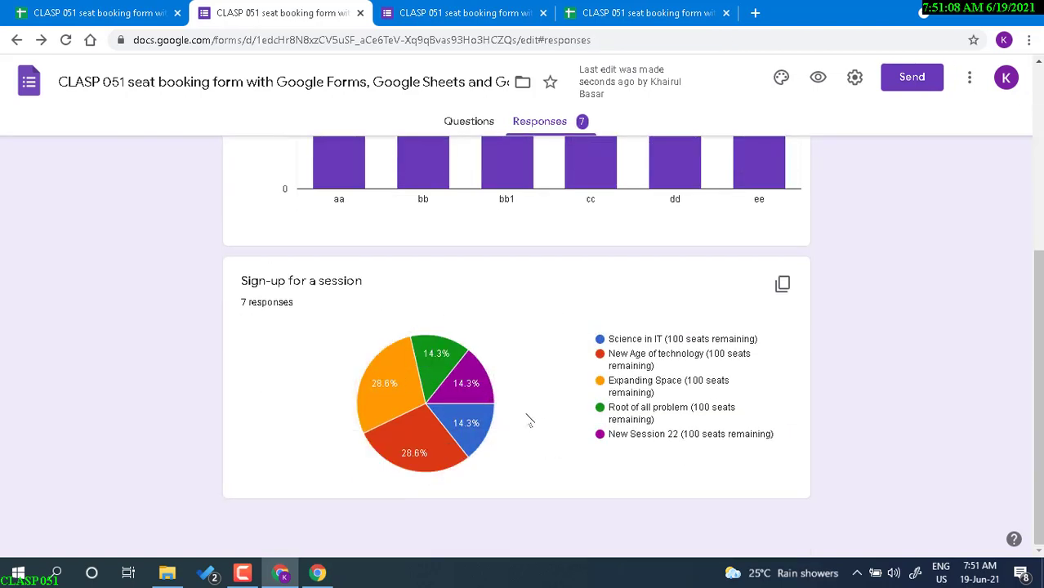
pyautogui.scroll(4, 530, 417)
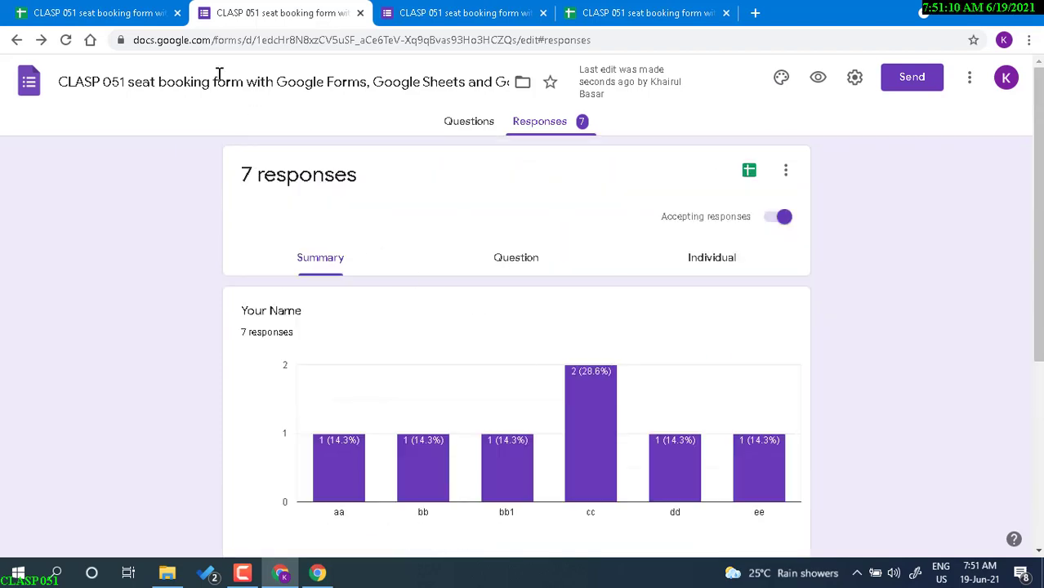
# Highlight the additional session's cells G3:G4 on the Registerees sheet and compare them with the live form's choices.
pyautogui.click(137, 16)
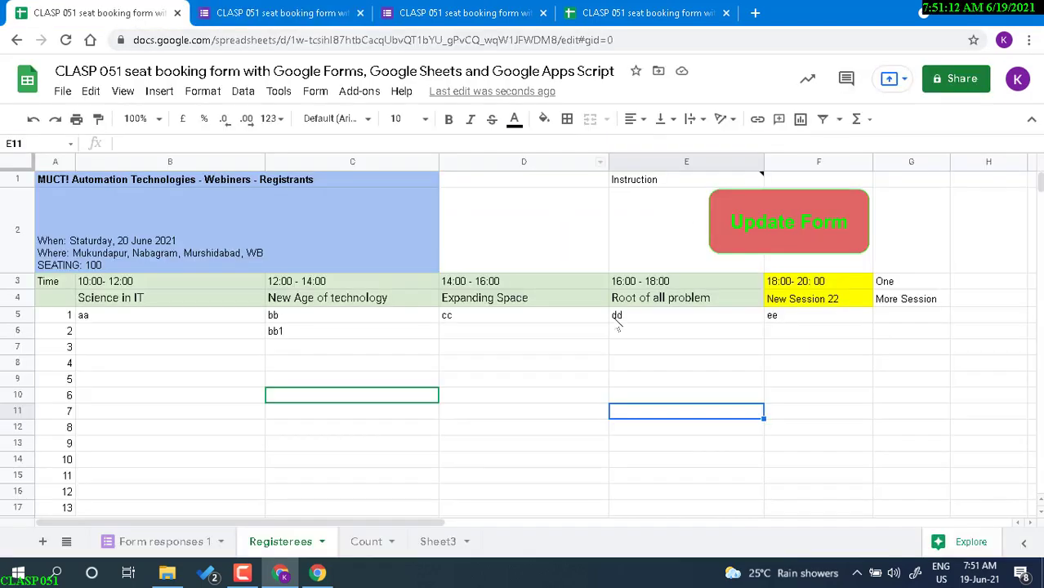
pyautogui.moveTo(911, 281); pyautogui.dragTo(930, 299)
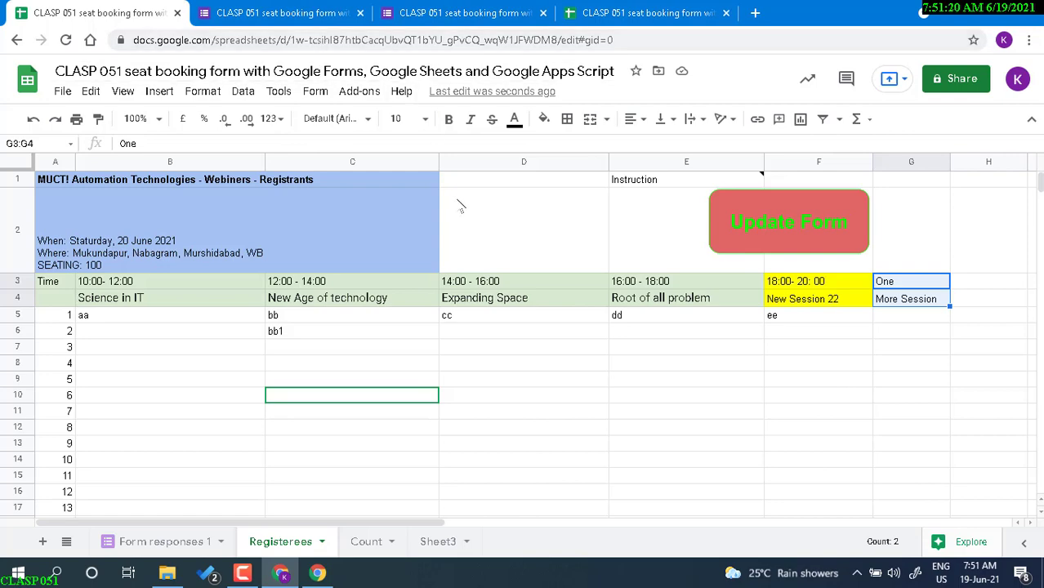
pyautogui.click(445, 14)
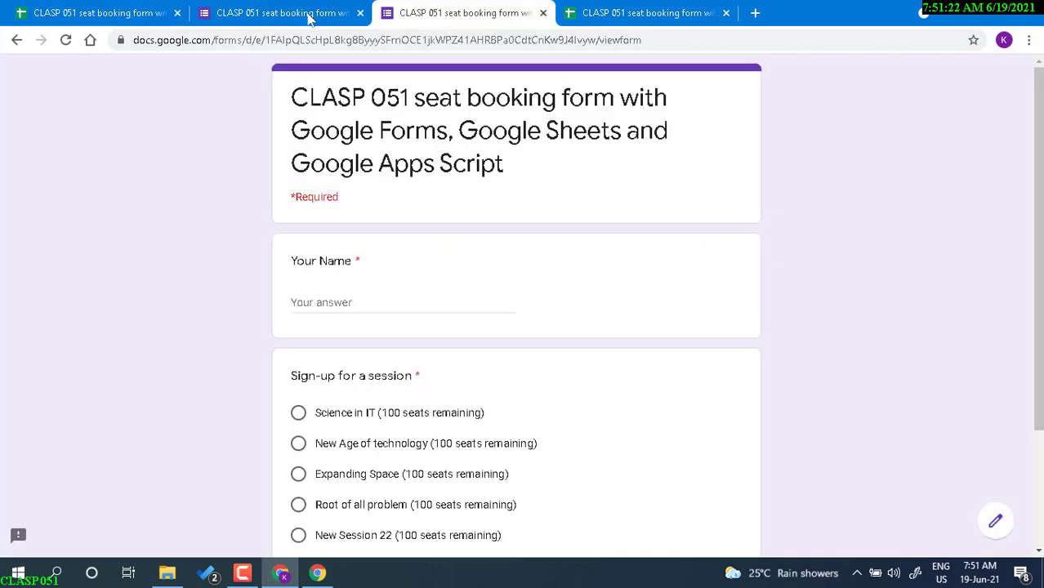
pyautogui.click(278, 13)
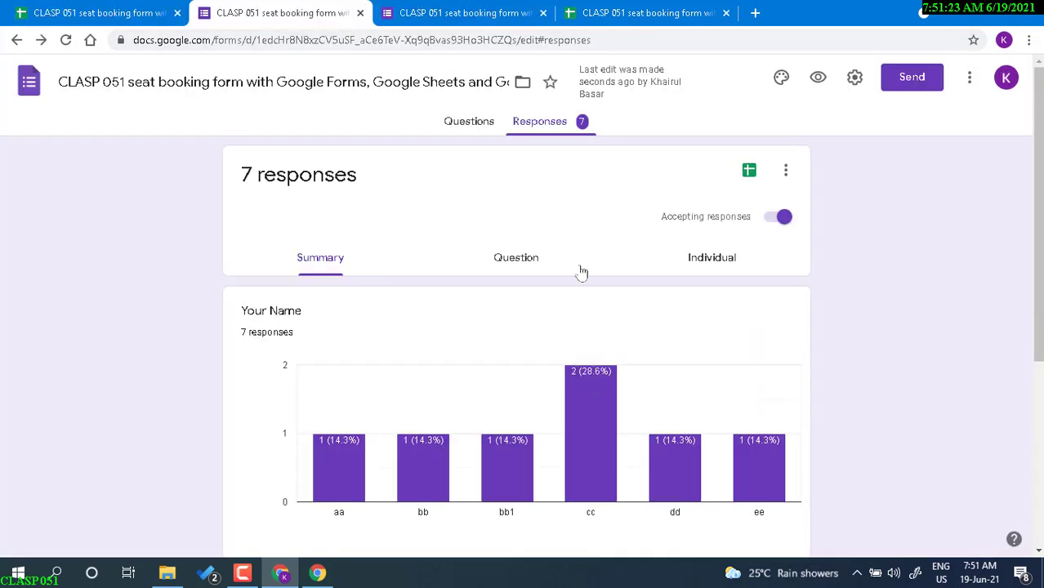
# Open the booking form's script project in Apps Script, also opening the form's add-ons list.
pyautogui.click(969, 78)
pyautogui.click(940, 382)
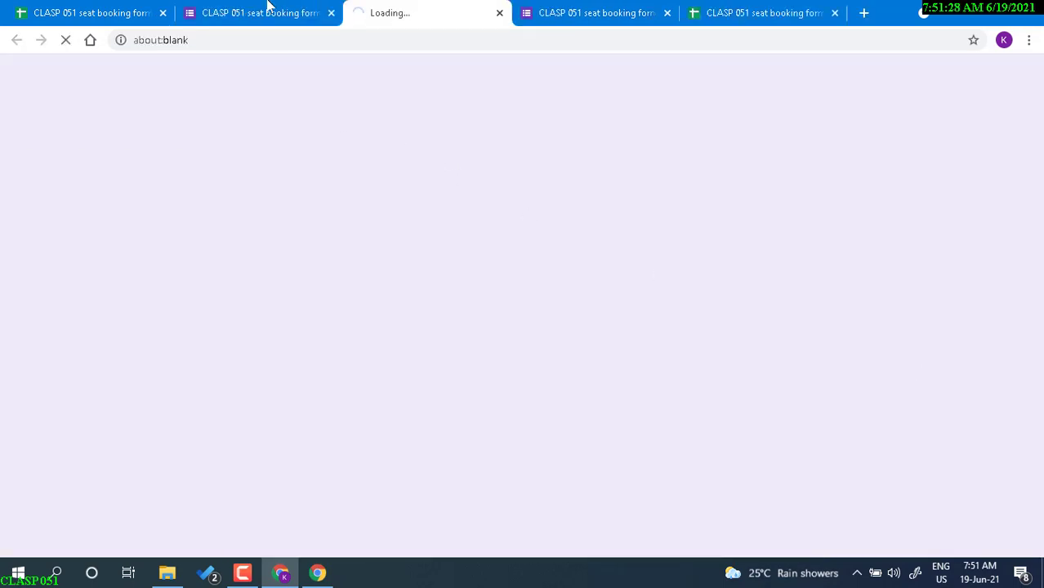
pyautogui.click(271, 10)
pyautogui.click(971, 80)
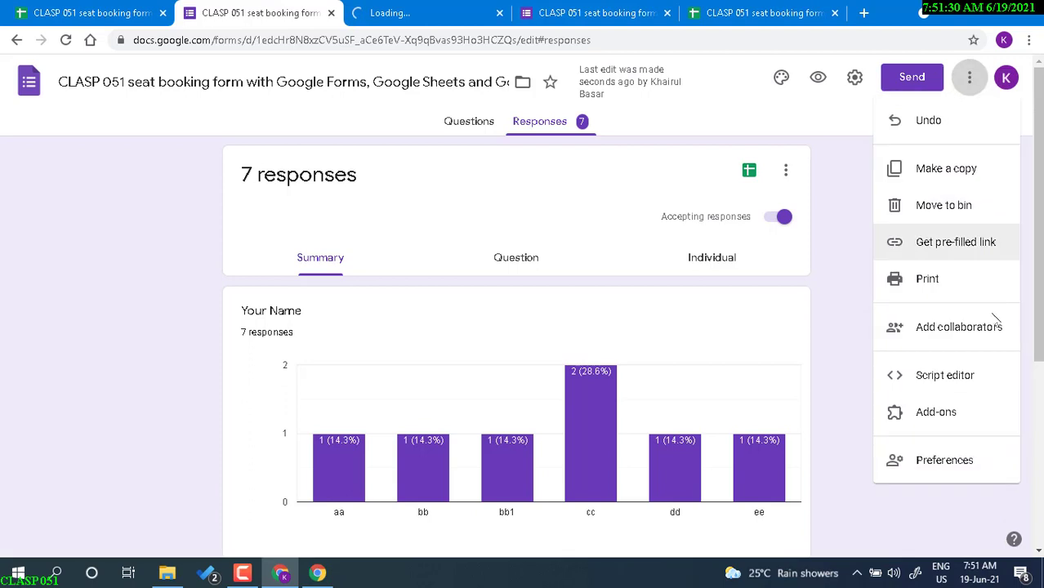
pyautogui.click(939, 412)
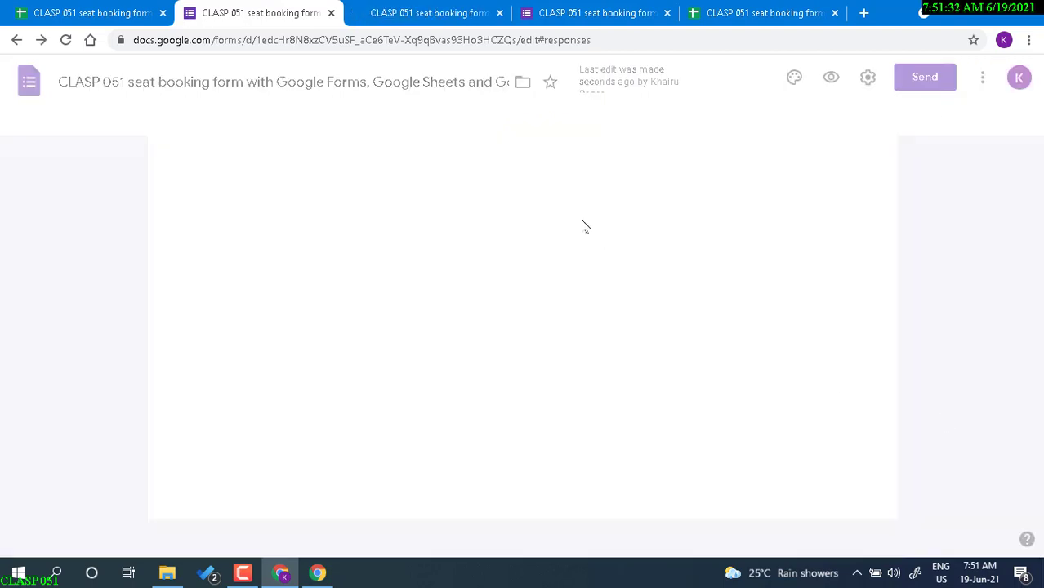
pyautogui.click(423, 12)
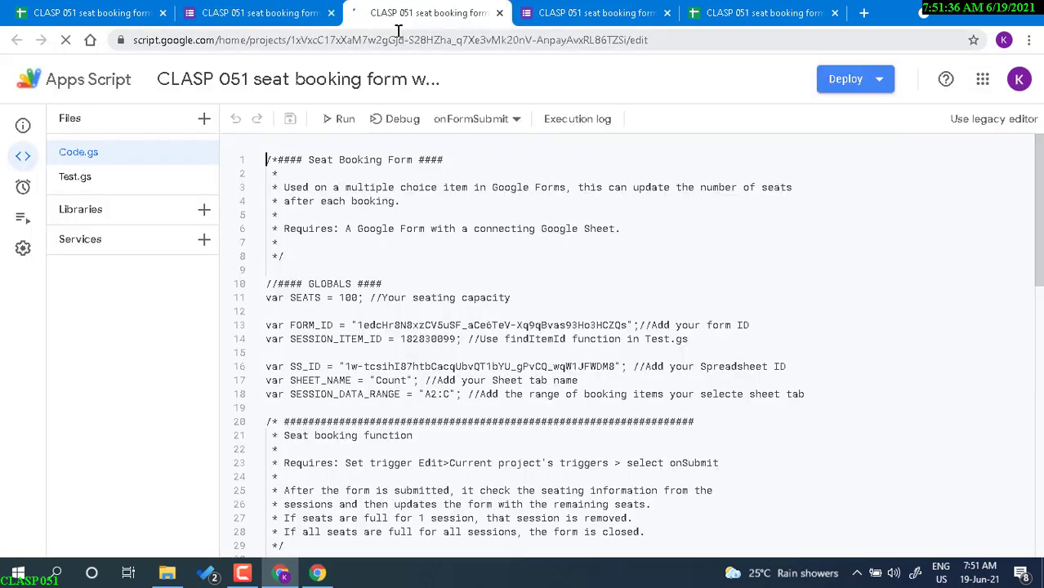
# Run the onFormSubmit function in the form's script and close the execution log.
pyautogui.click(483, 123)
pyautogui.click(489, 150)
pyautogui.click(336, 119)
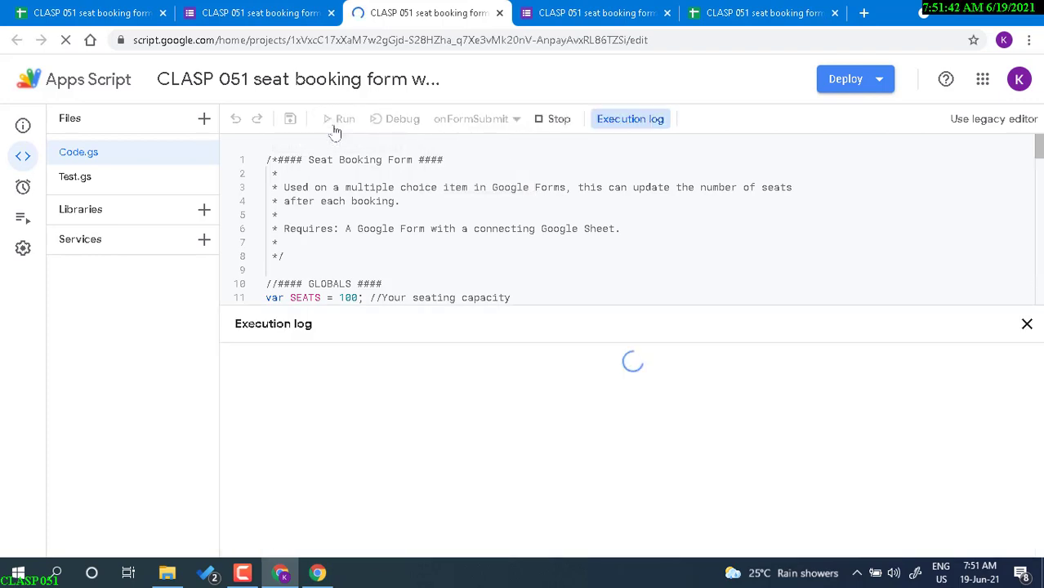
pyautogui.click(1027, 324)
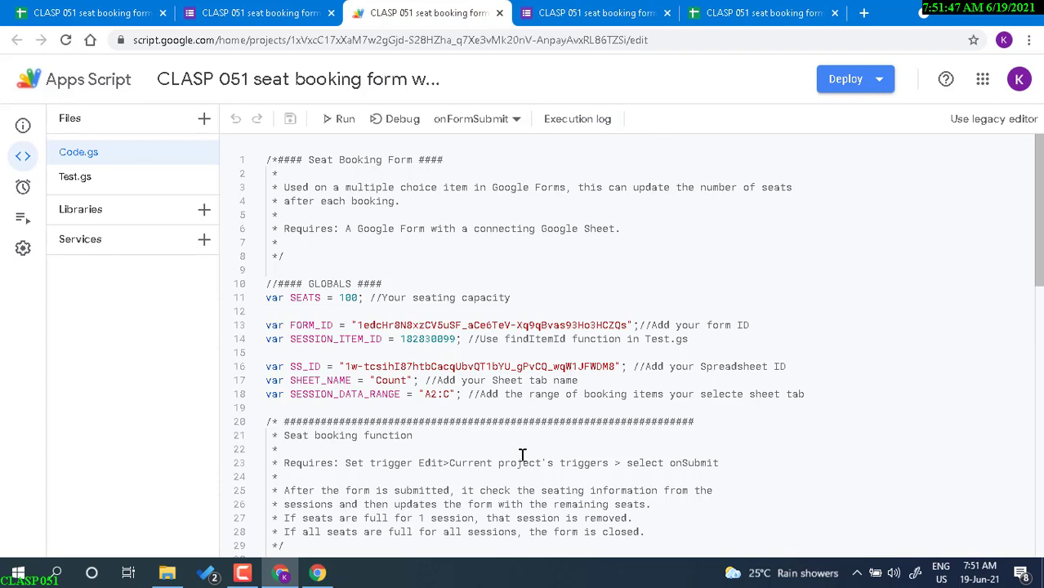
# Compare the Registerees sheet with the session choices on the live booking form, and return to the script project.
pyautogui.click(106, 11)
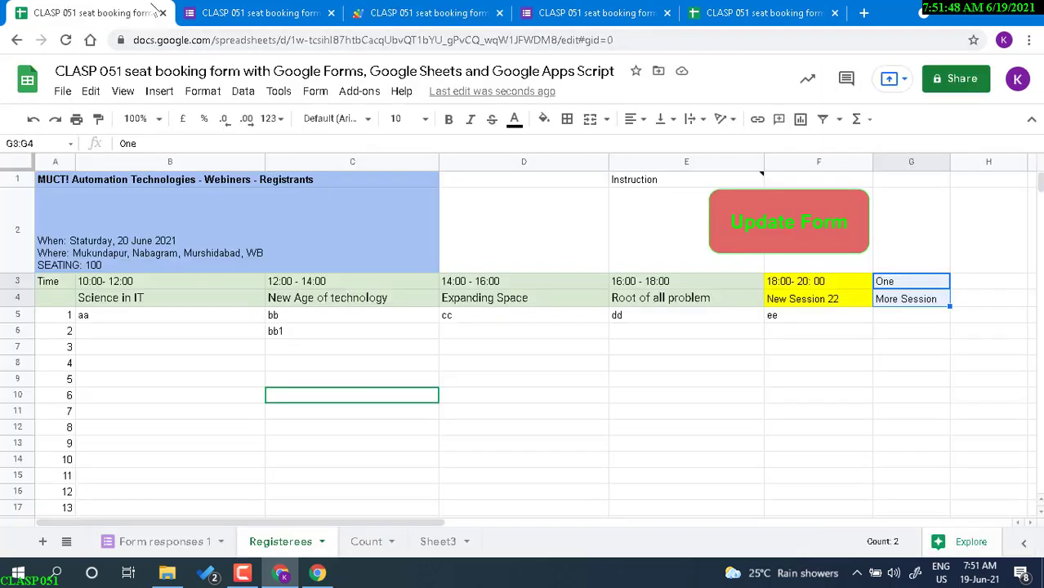
pyautogui.click(251, 10)
pyautogui.scroll(-1, 364, 188)
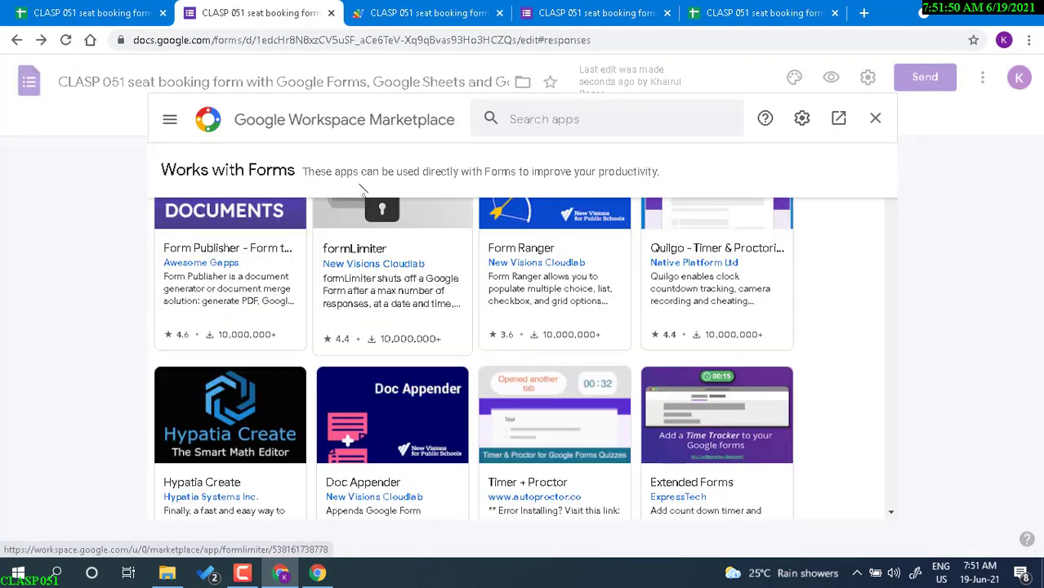
pyautogui.click(521, 18)
pyautogui.scroll(-2, 494, 225)
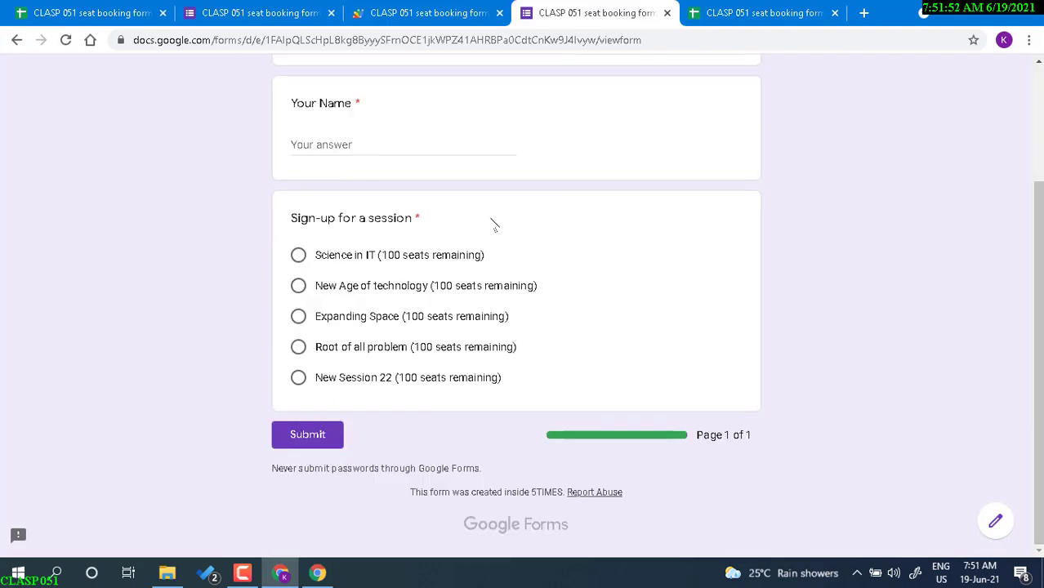
pyautogui.scroll(3, 493, 225)
pyautogui.click(409, 13)
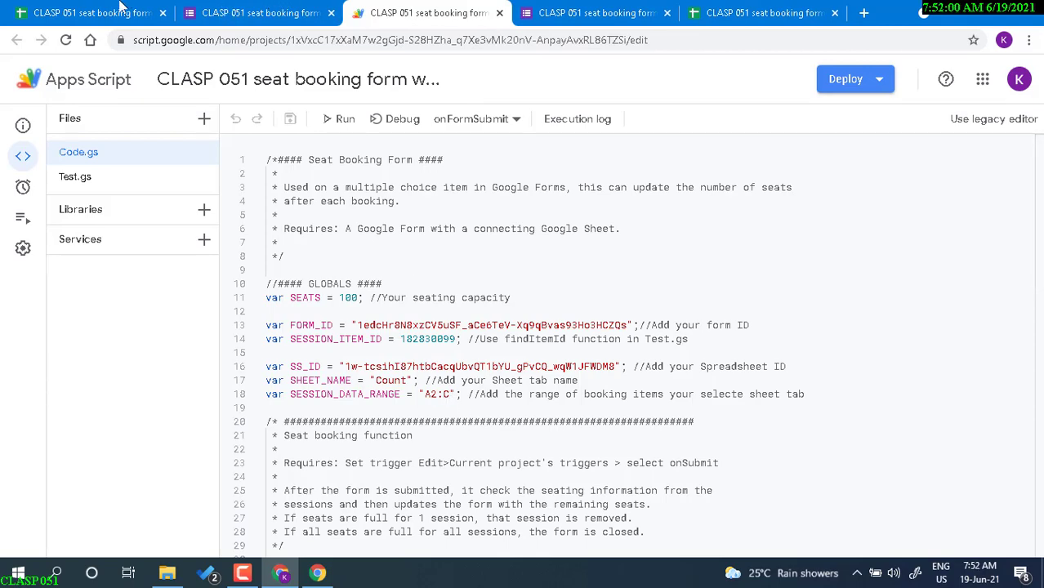
# Inspect the session list formula in A2 and the remaining-seats formula in C6 on the Count sheet.
pyautogui.click(120, 10)
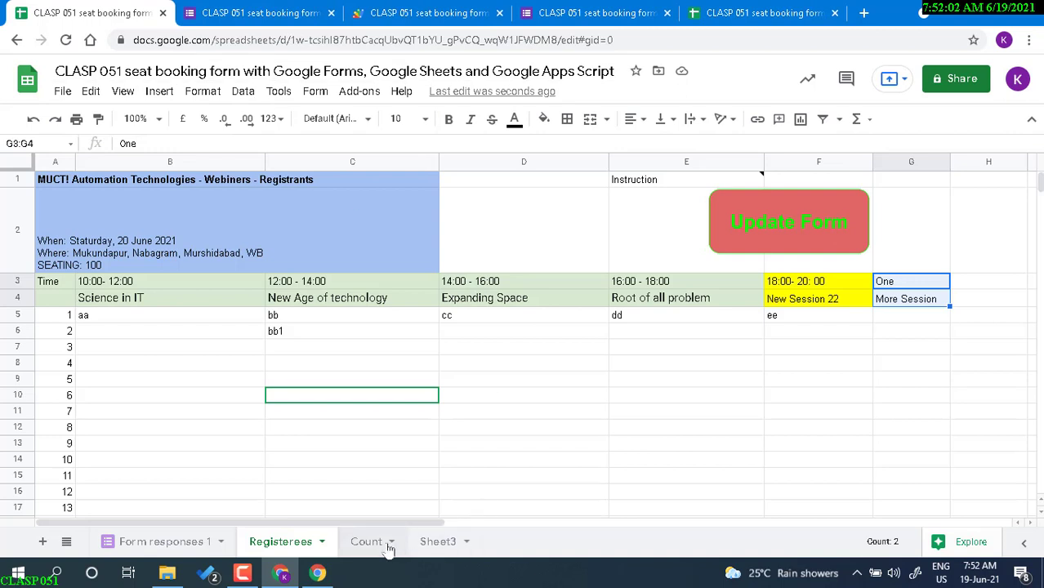
pyautogui.click(367, 542)
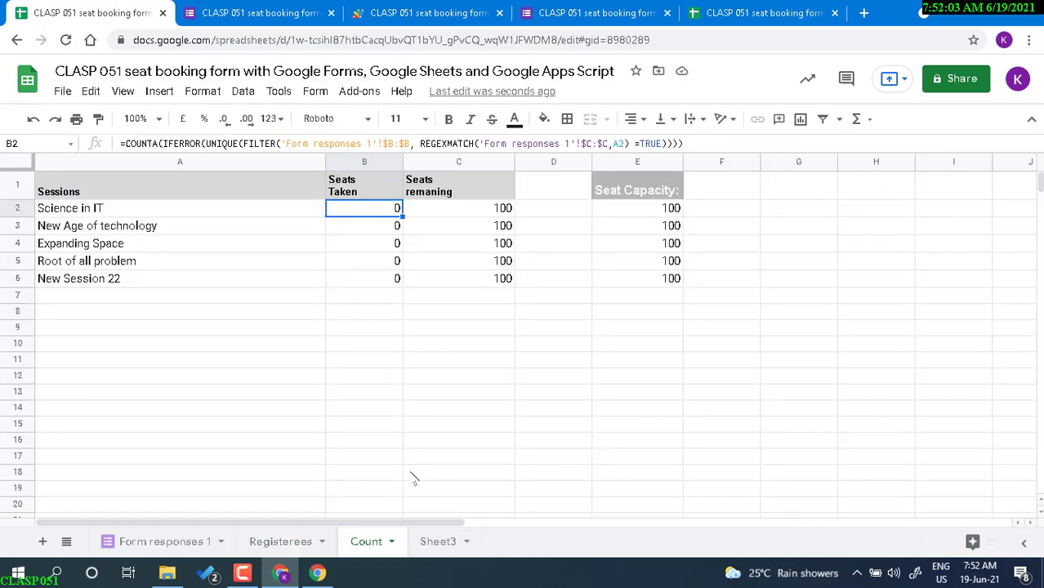
pyautogui.click(209, 283)
pyautogui.click(219, 211)
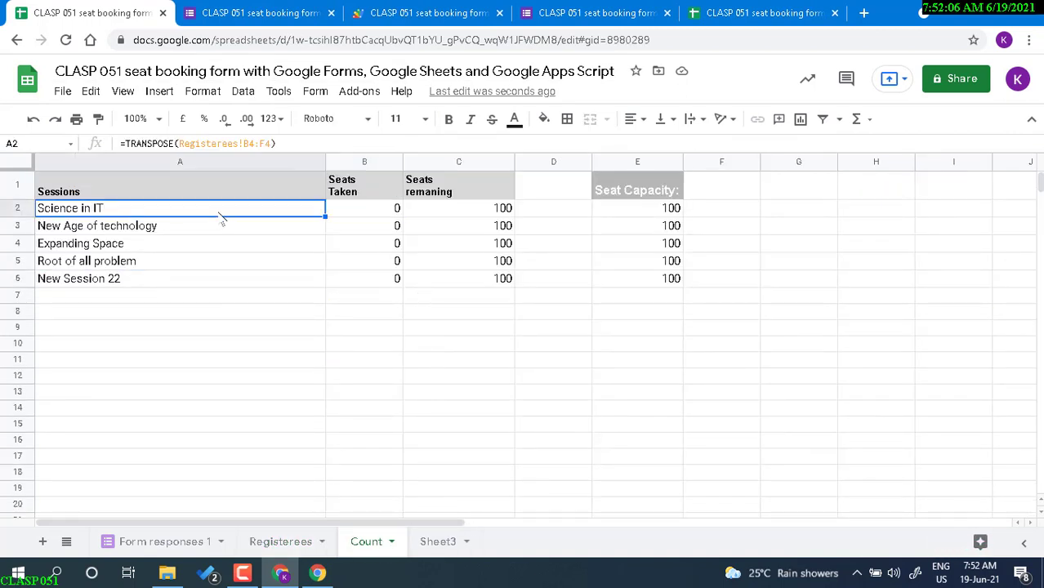
pyautogui.click(488, 281)
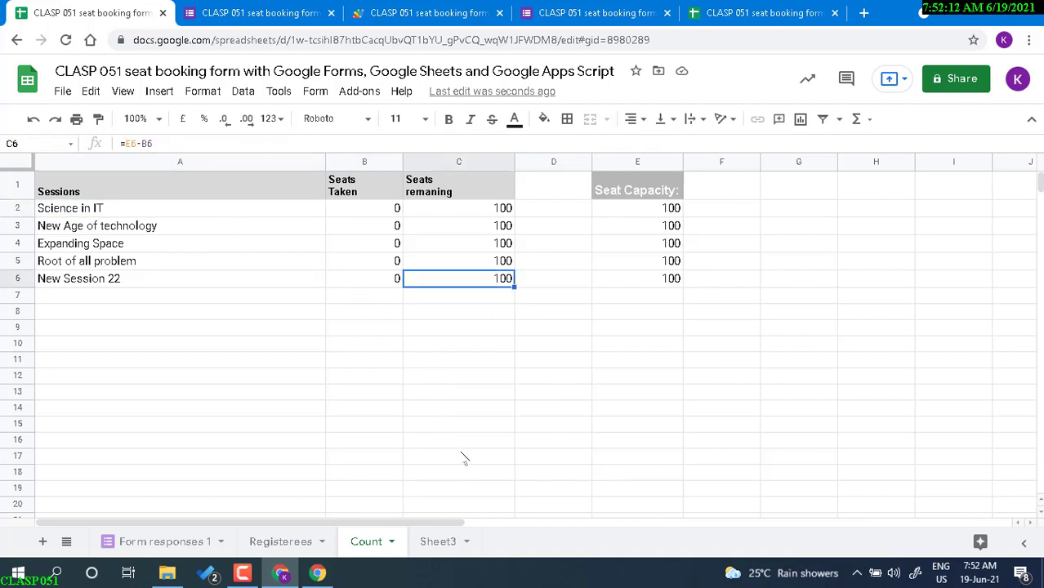
# Highlight SESSION_DATA_RANGE in the onFormSubmit function and compare it with the data on the Count sheet.
pyautogui.click(407, 14)
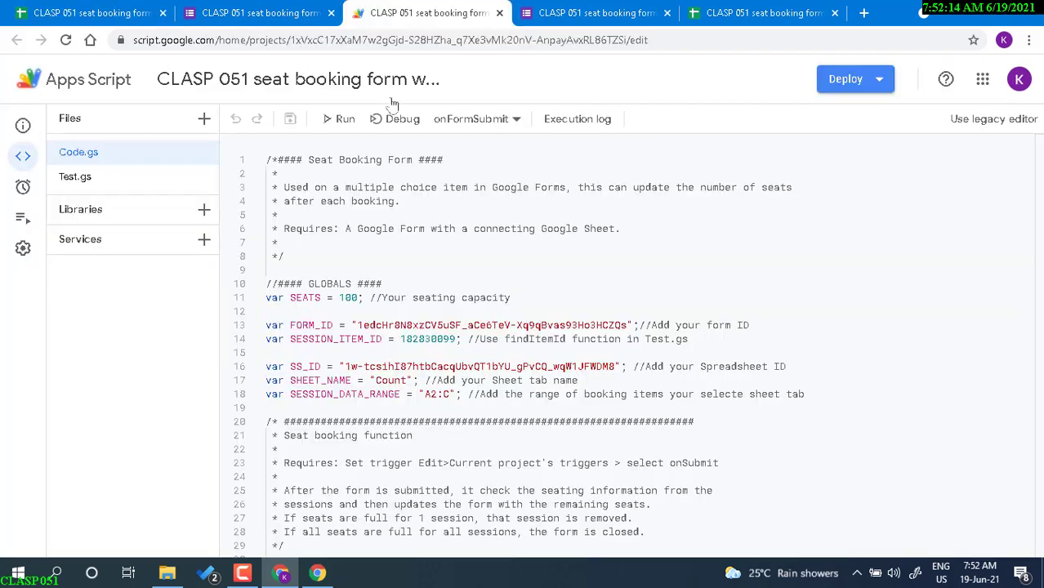
pyautogui.scroll(-4, 483, 422)
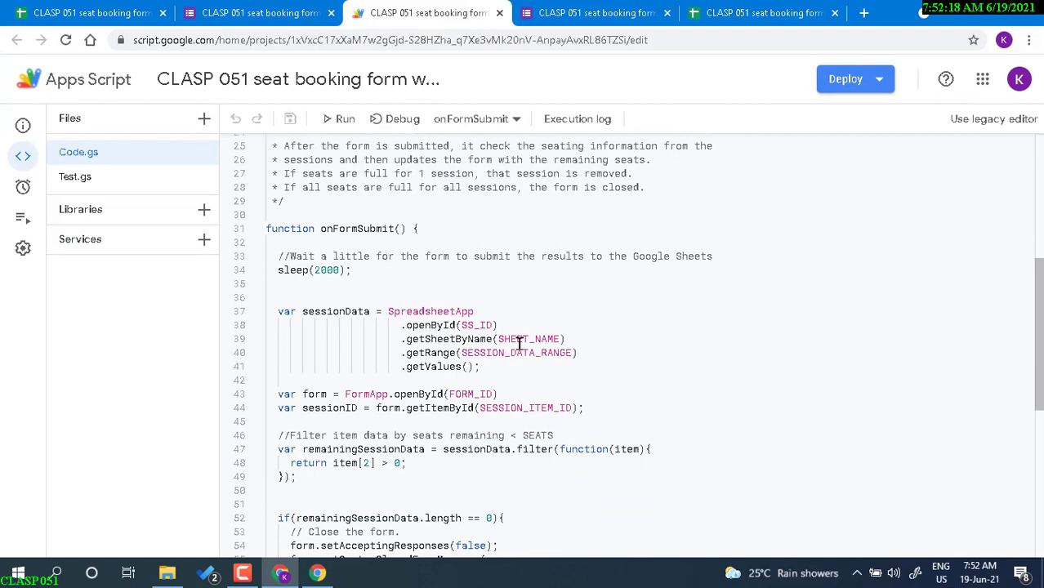
pyautogui.doubleClick(521, 353)
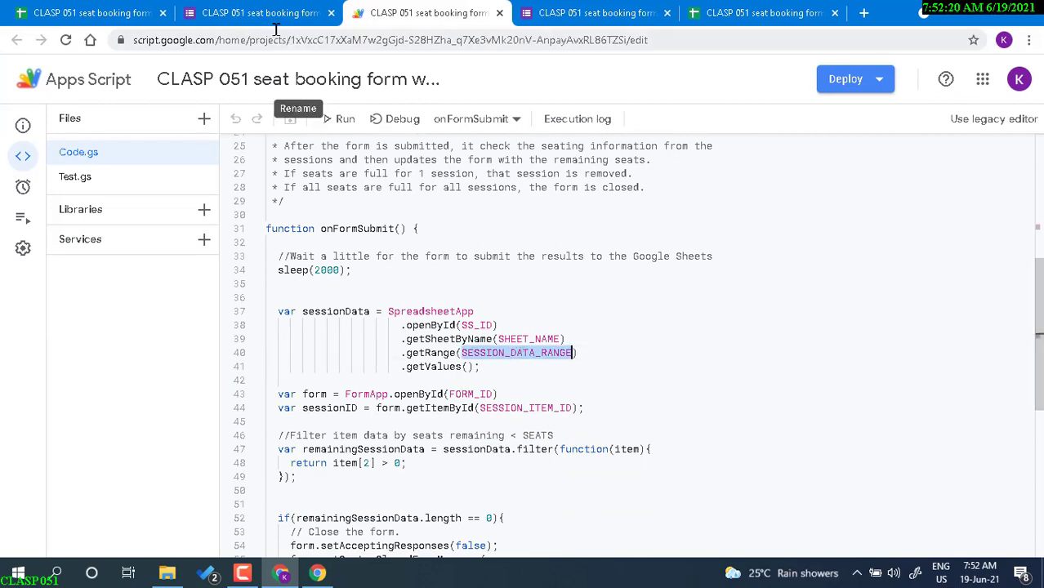
pyautogui.click(254, 13)
pyautogui.click(135, 12)
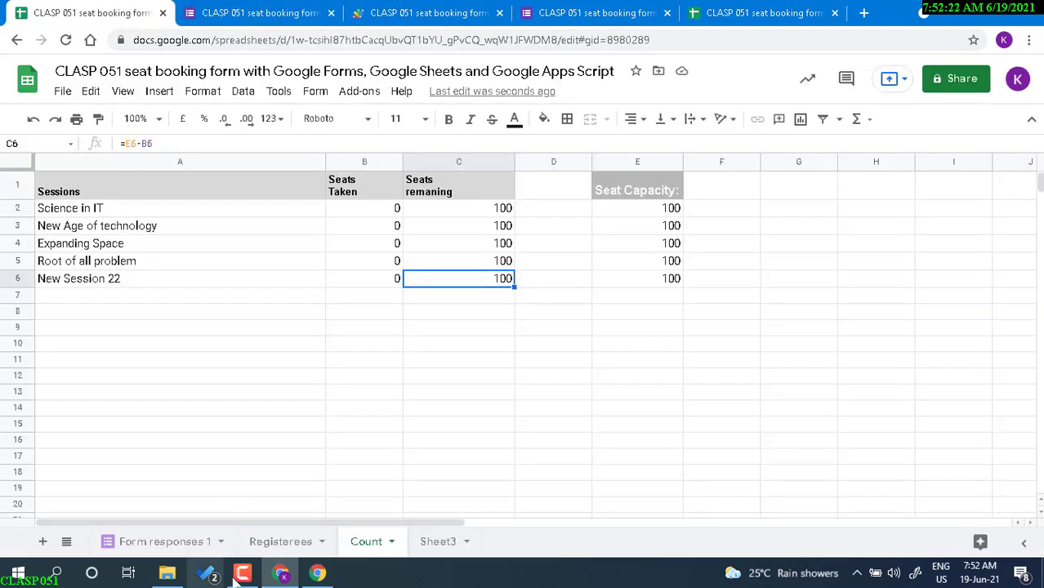
# Review the script's globals and examine SESSION_ITEM_ID and the remaining-seats filter in onFormSubmit.
pyautogui.click(374, 8)
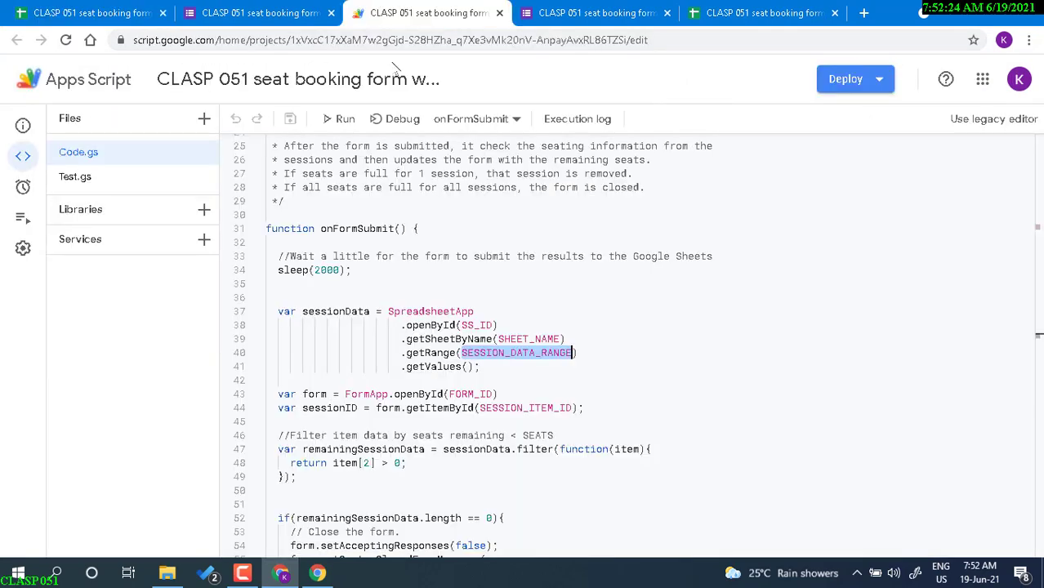
pyautogui.scroll(5, 443, 296)
pyautogui.scroll(-4, 374, 282)
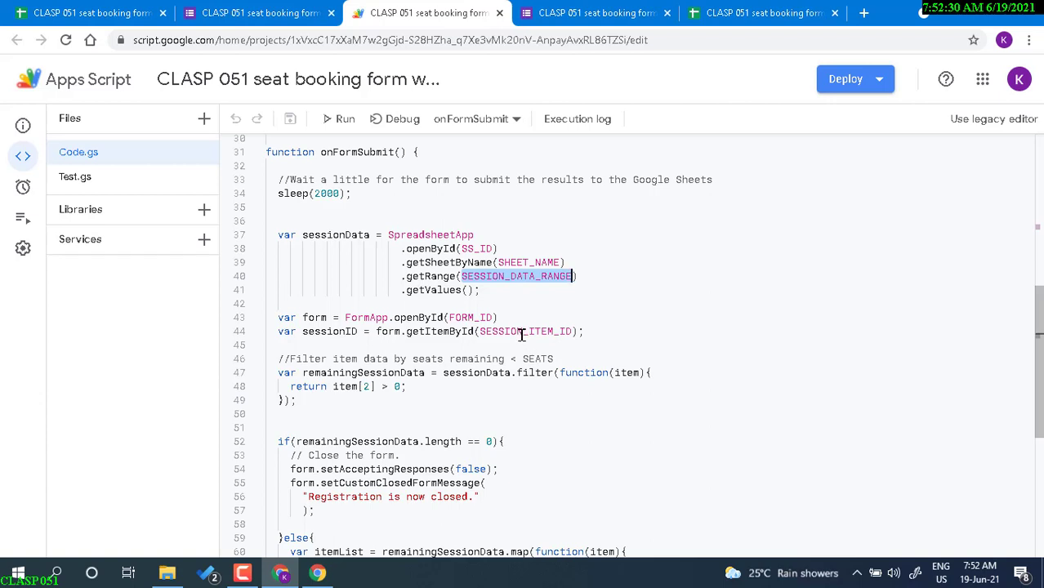
pyautogui.doubleClick(521, 331)
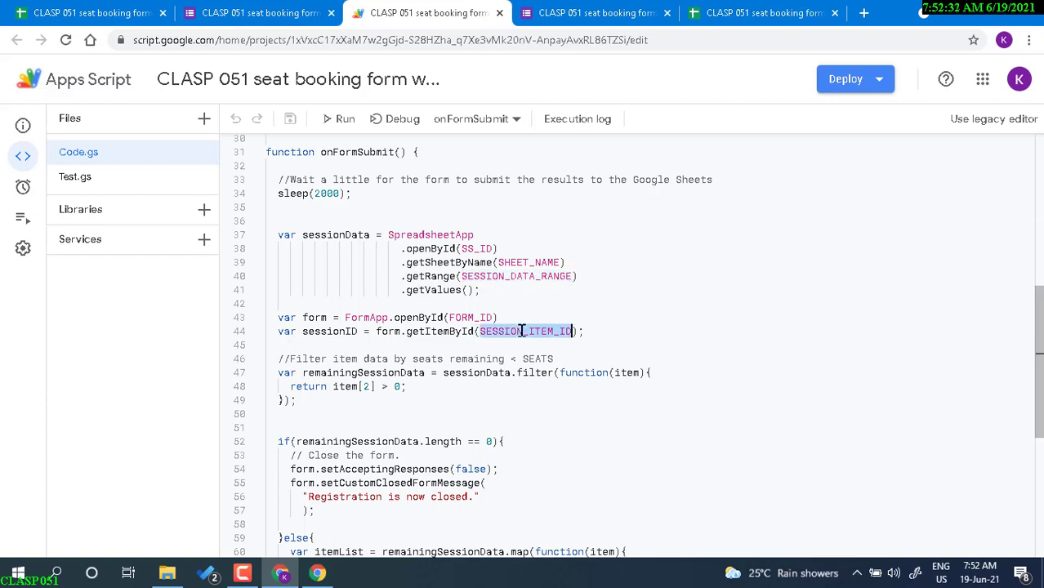
pyautogui.scroll(-1, 410, 422)
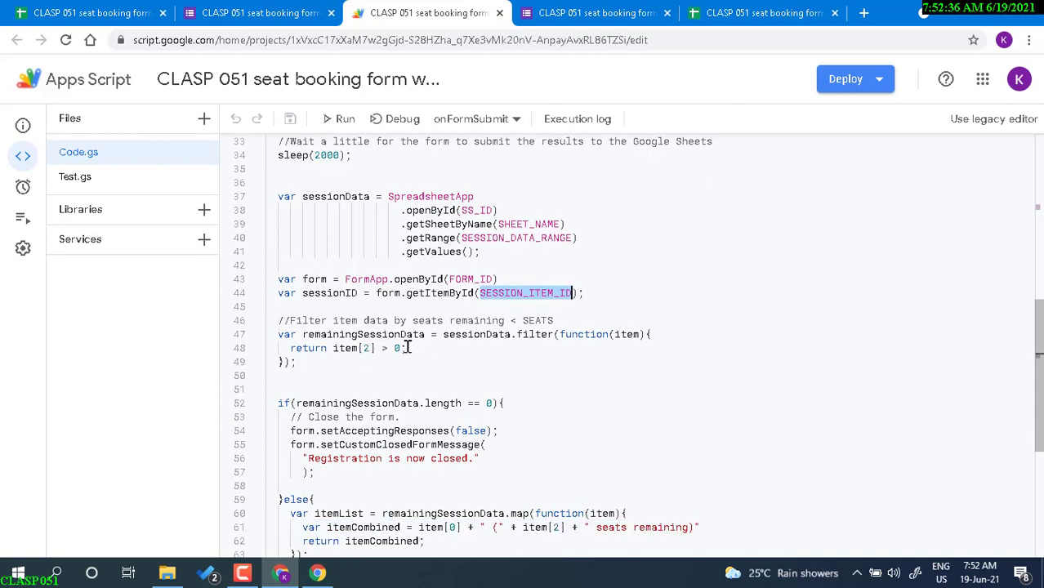
# Trace sessionData and remainingSessionData through the seat filter, form-closing condition and choice-building code in onFormSubmit.
pyautogui.doubleClick(488, 333)
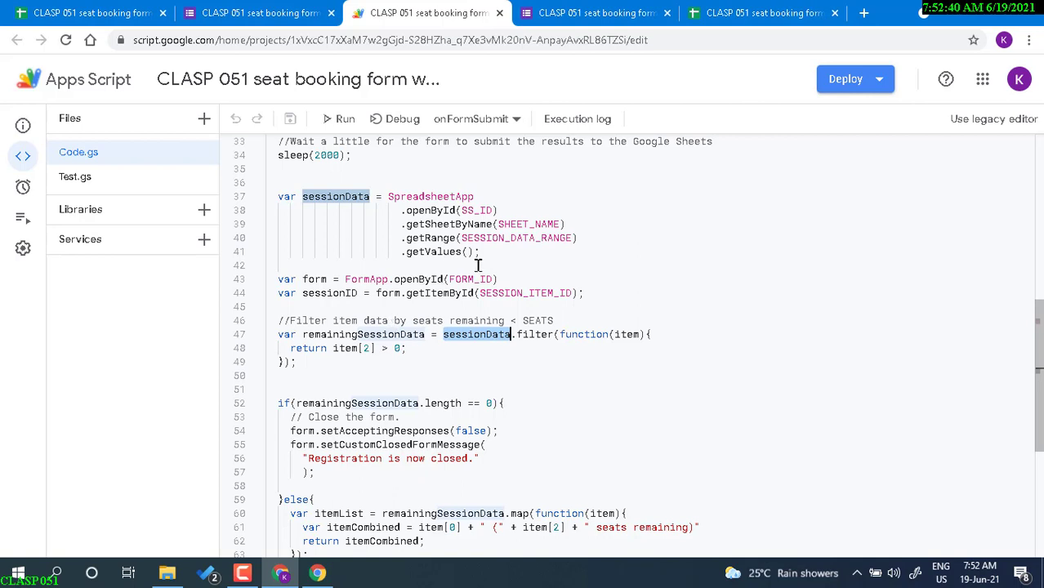
pyautogui.scroll(-1, 472, 401)
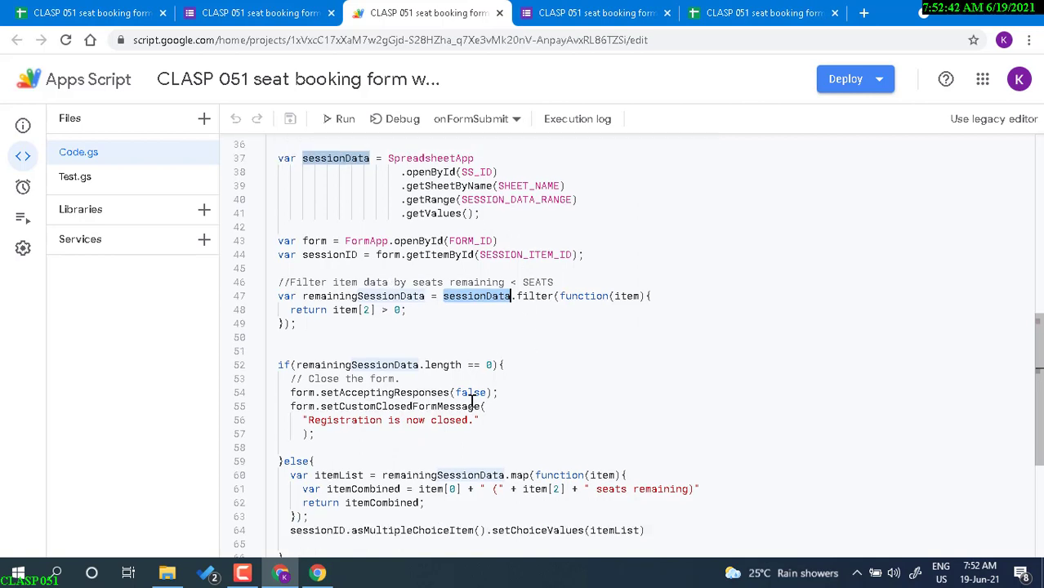
pyautogui.scroll(-1, 473, 403)
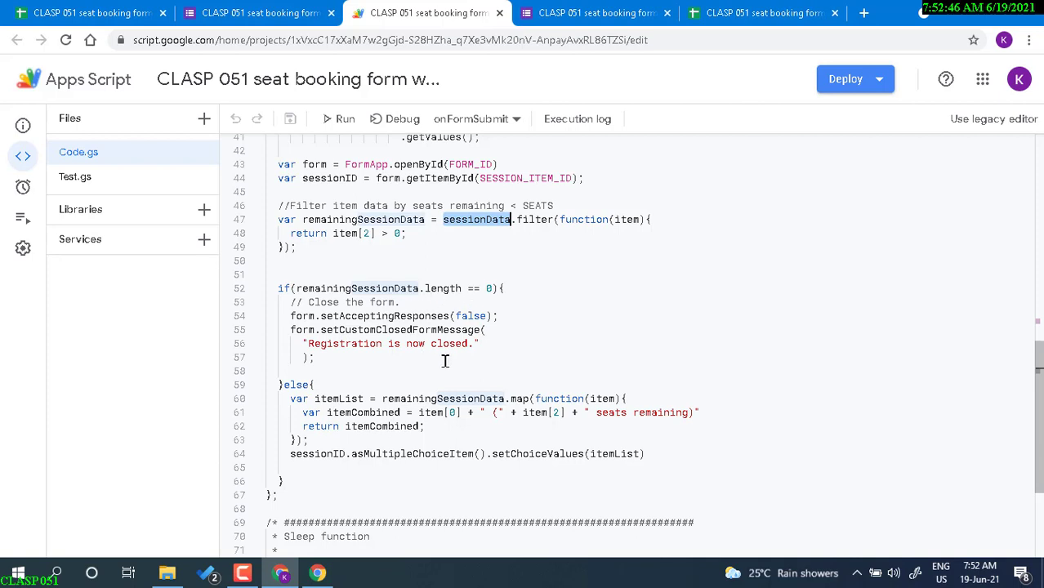
pyautogui.scroll(-1, 426, 365)
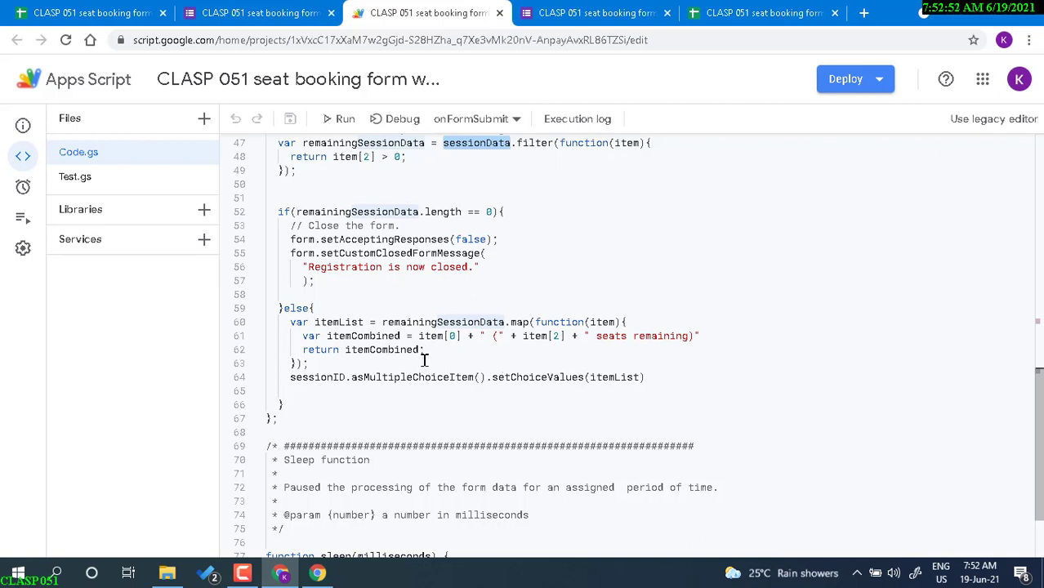
pyautogui.doubleClick(428, 322)
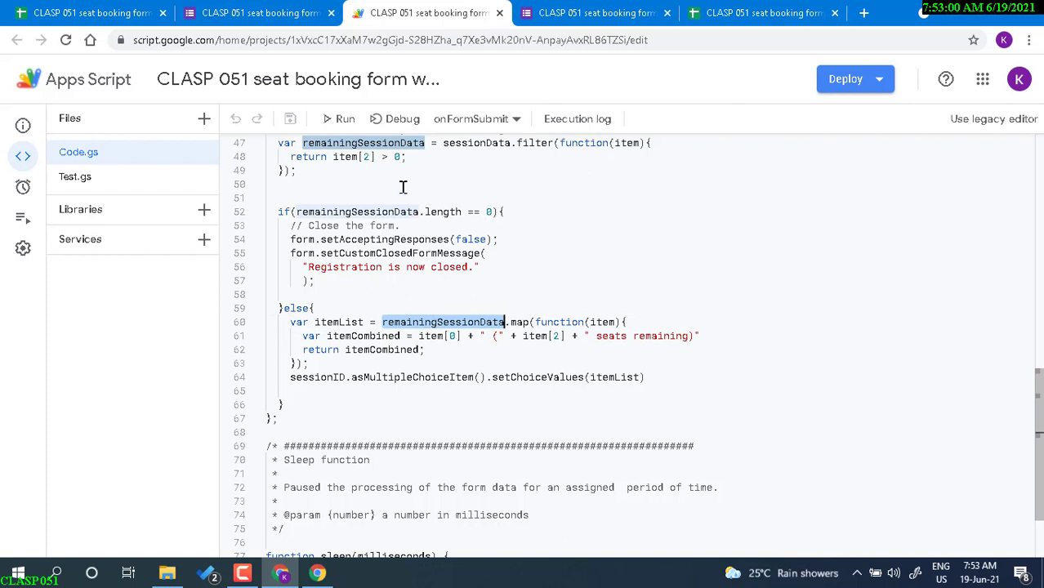
pyautogui.scroll(2, 403, 188)
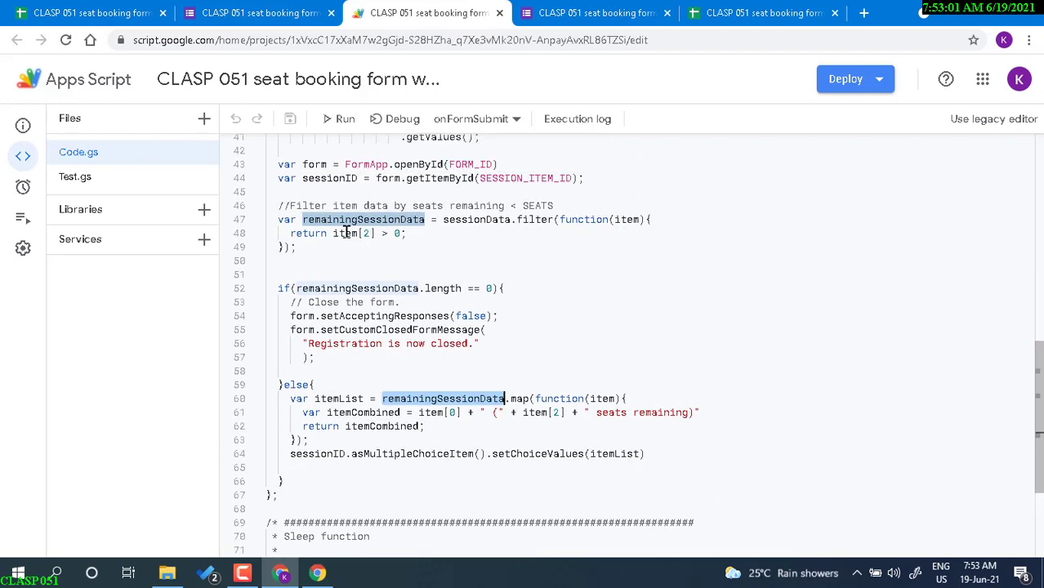
pyautogui.click(498, 219)
pyautogui.scroll(5, 500, 237)
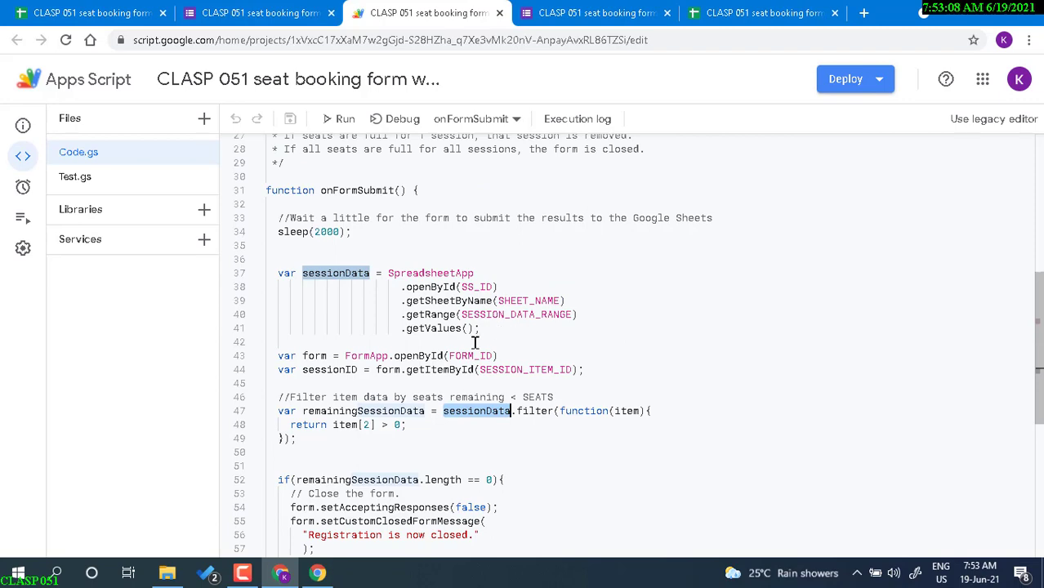
# Open the Count sheet and inspect the session entries in A2 to A4 and A6.
pyautogui.click(106, 12)
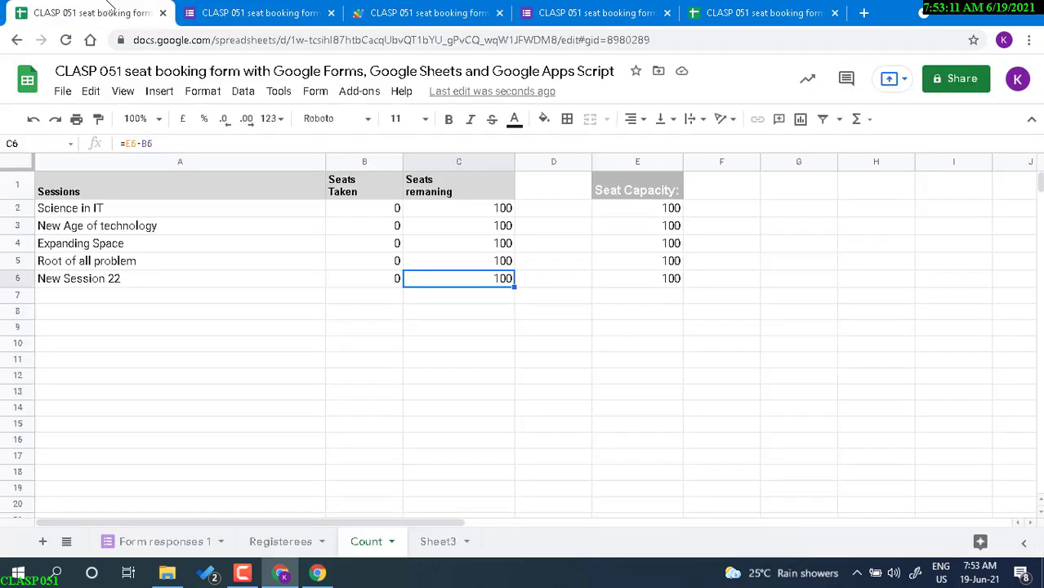
pyautogui.click(151, 280)
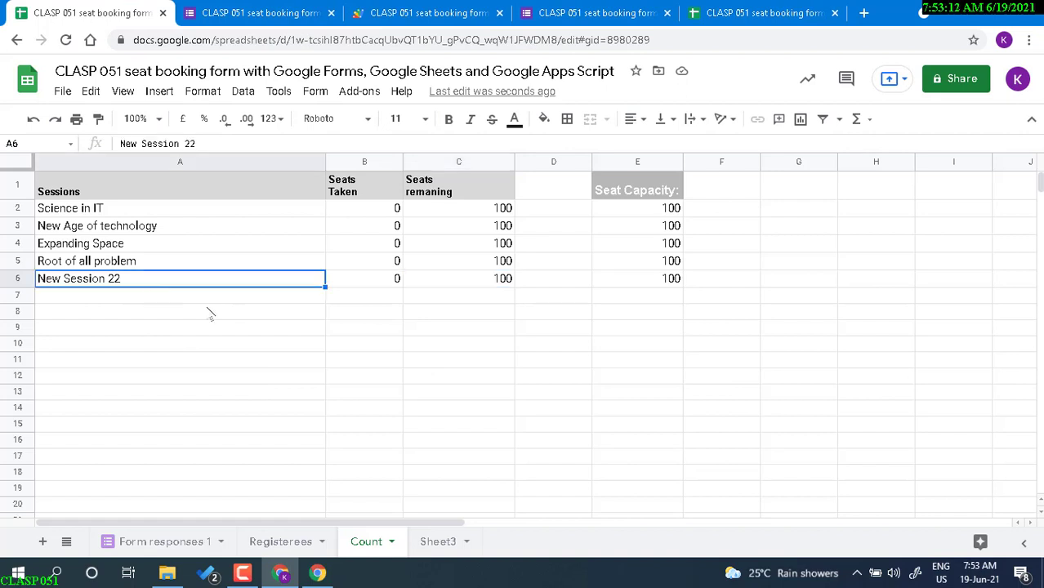
pyautogui.click(217, 210)
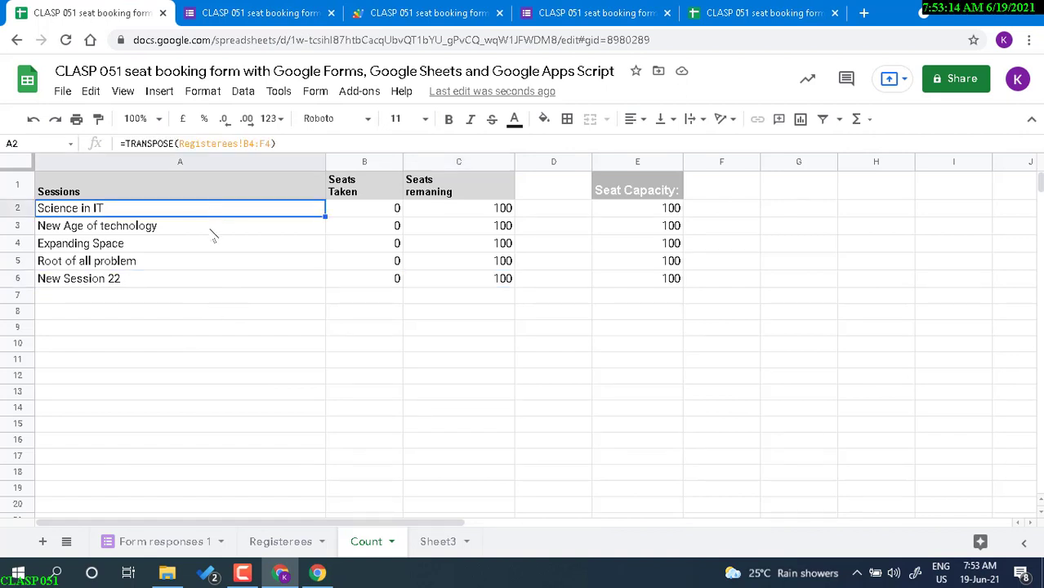
pyautogui.click(210, 230)
pyautogui.click(209, 245)
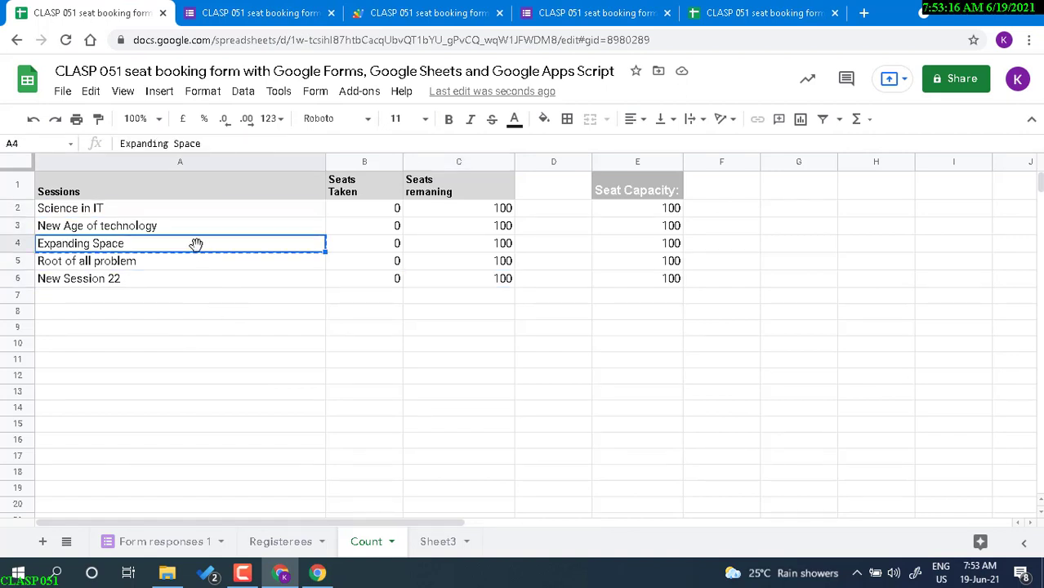
# Extend the session list formula in A2 to =TRANSPOSE(Registerees!B4:G4) and select the added session's cell A7.
pyautogui.click(193, 211)
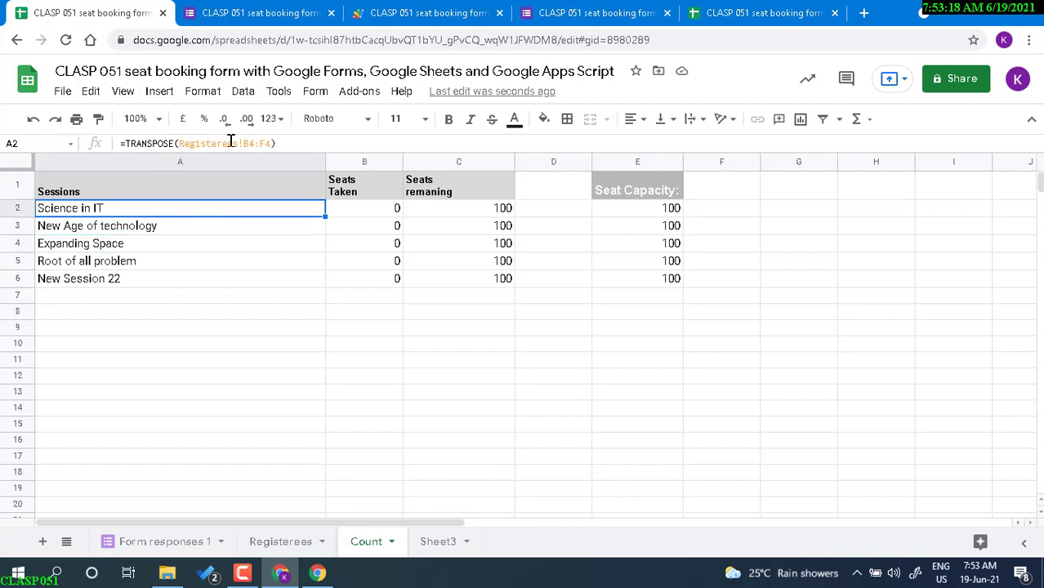
pyautogui.click(264, 144)
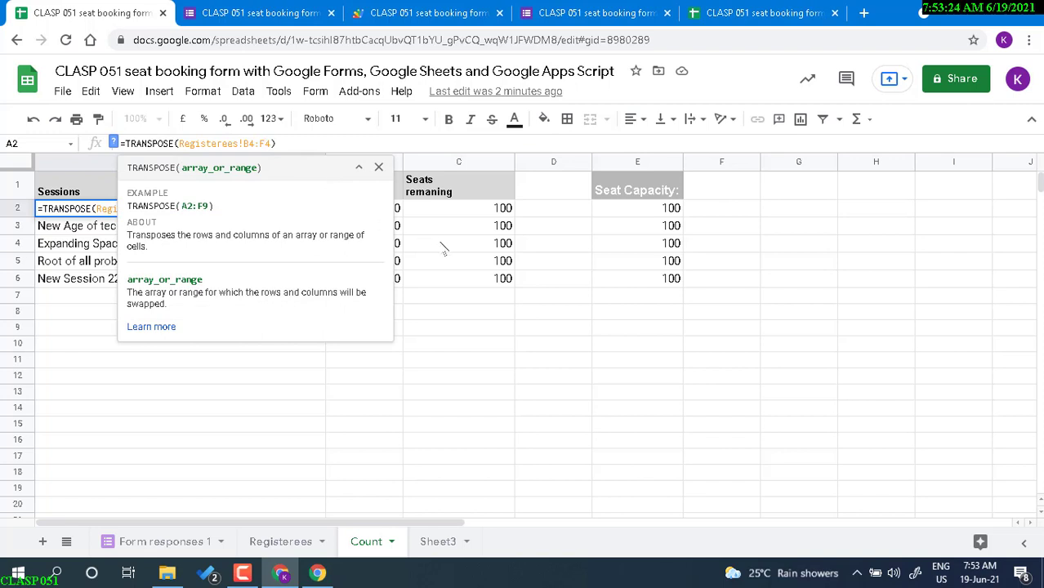
pyautogui.press('BackSpace')
pyautogui.write('EG')
pyautogui.press('Return')
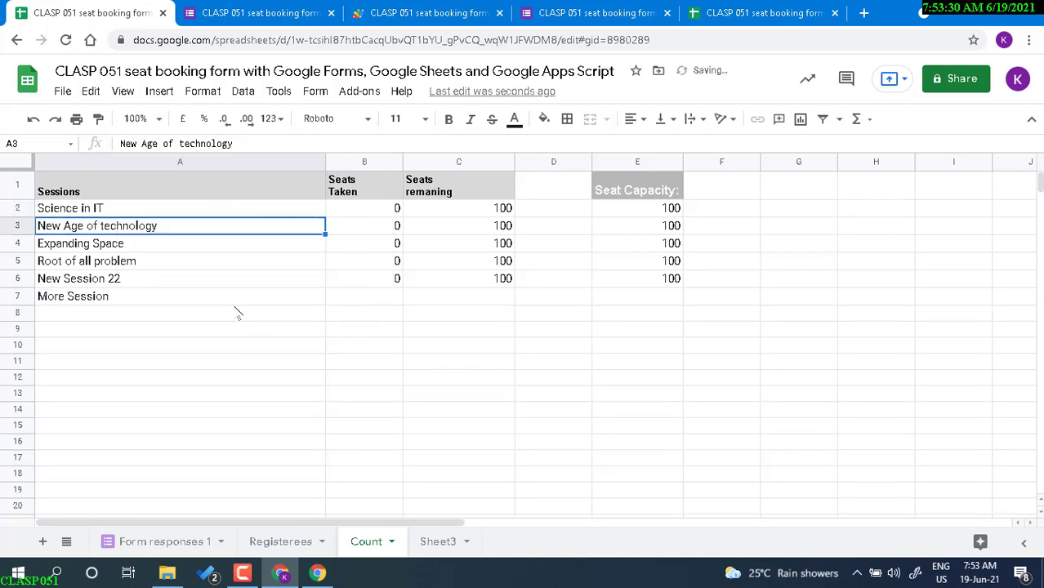
pyautogui.click(237, 301)
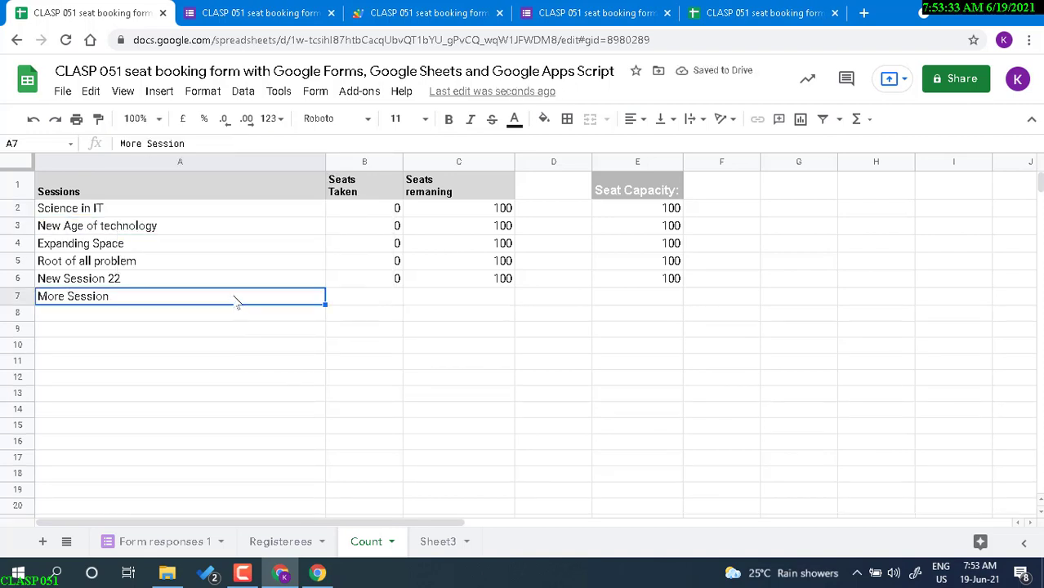
# Select the session data in A2:C7 on the Count sheet and compare it with the live form's session choices.
pyautogui.click(159, 211)
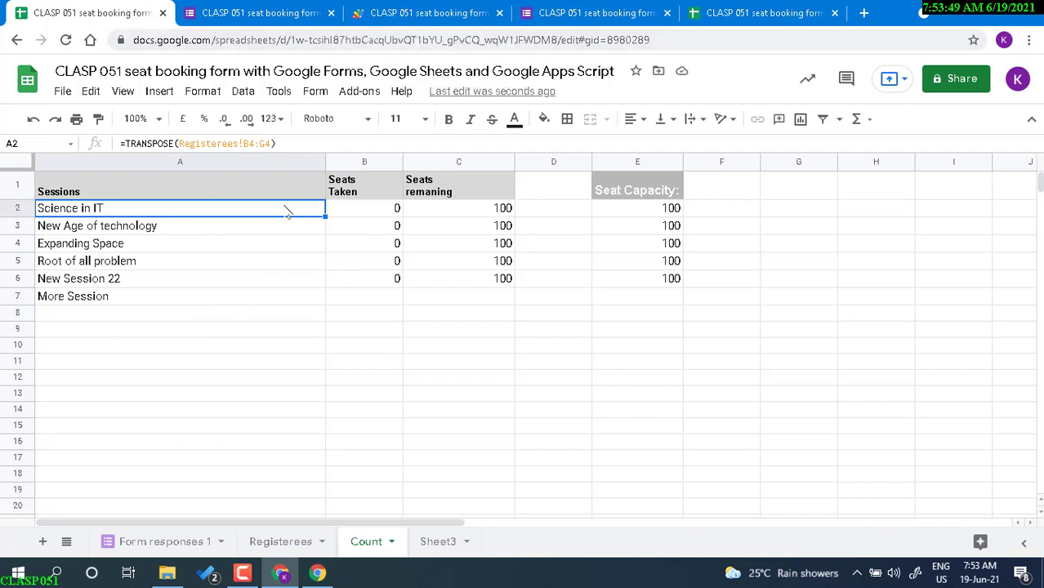
pyautogui.moveTo(286, 211); pyautogui.dragTo(504, 299)
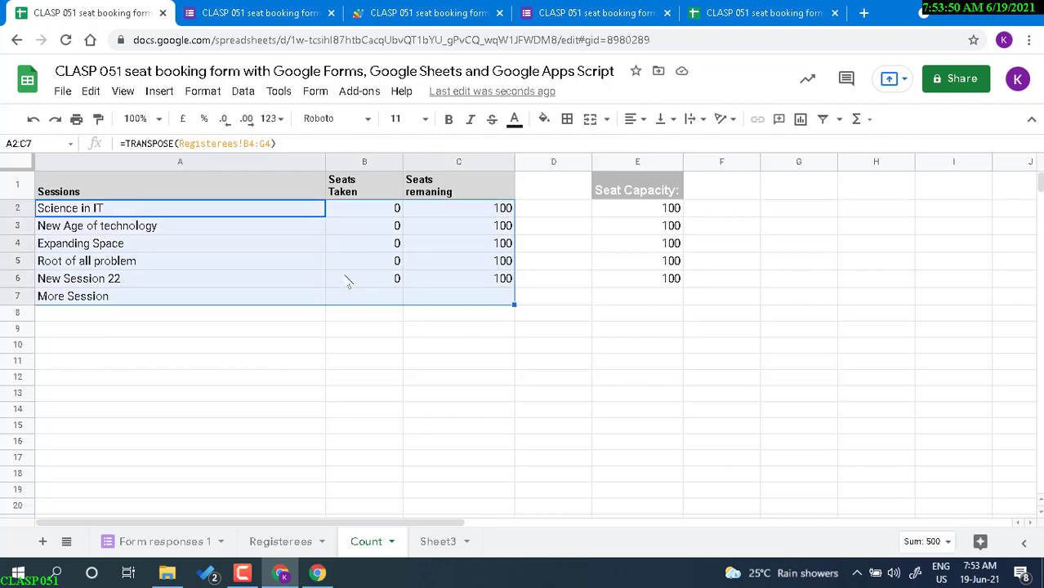
pyautogui.click(253, 13)
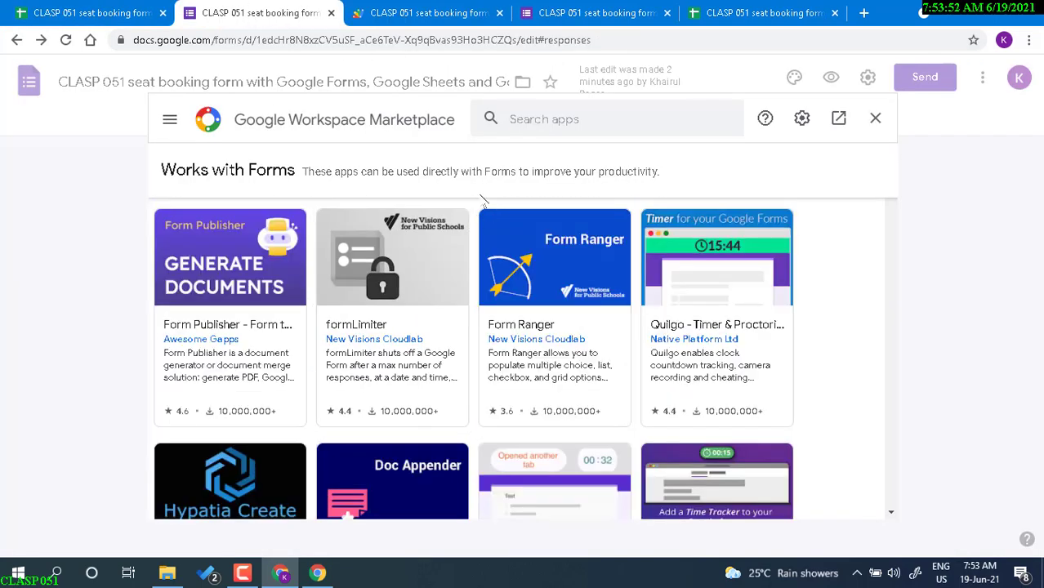
pyautogui.hotkey('ctrl', '4')
pyautogui.scroll(-2, 357, 392)
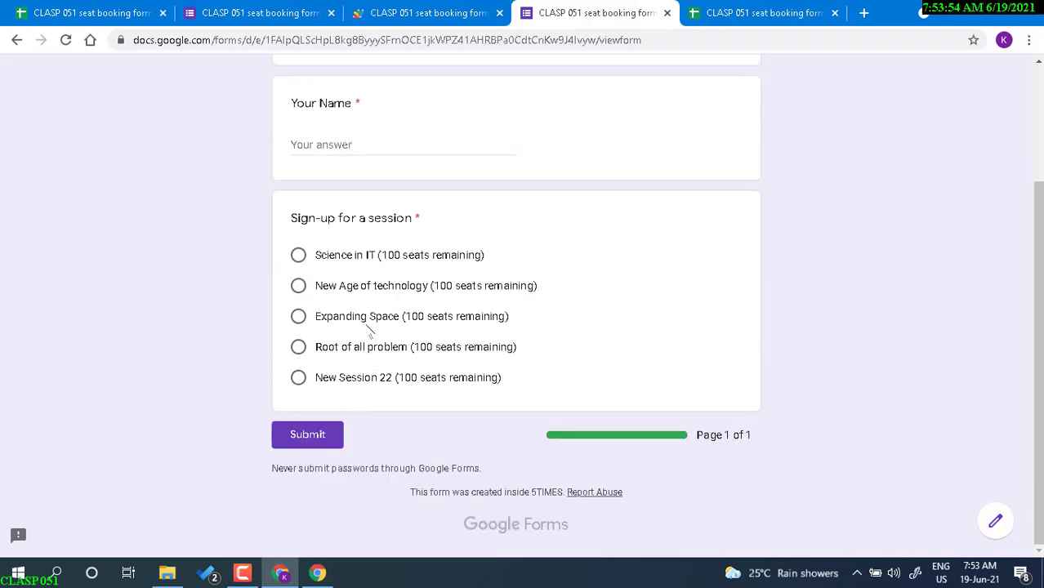
# Close the form editor and the script project, and return to the Count sheet.
pyautogui.hotkey('ctrl', '2')
pyautogui.hotkey('ctrl', 'w')
pyautogui.hotkey('ctrl', 'w')
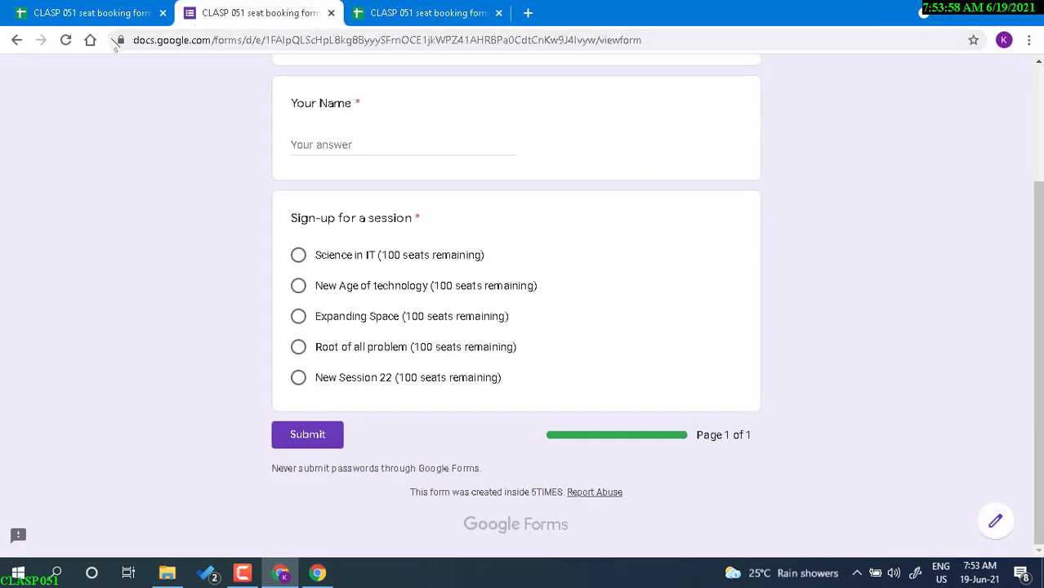
pyautogui.click(60, 10)
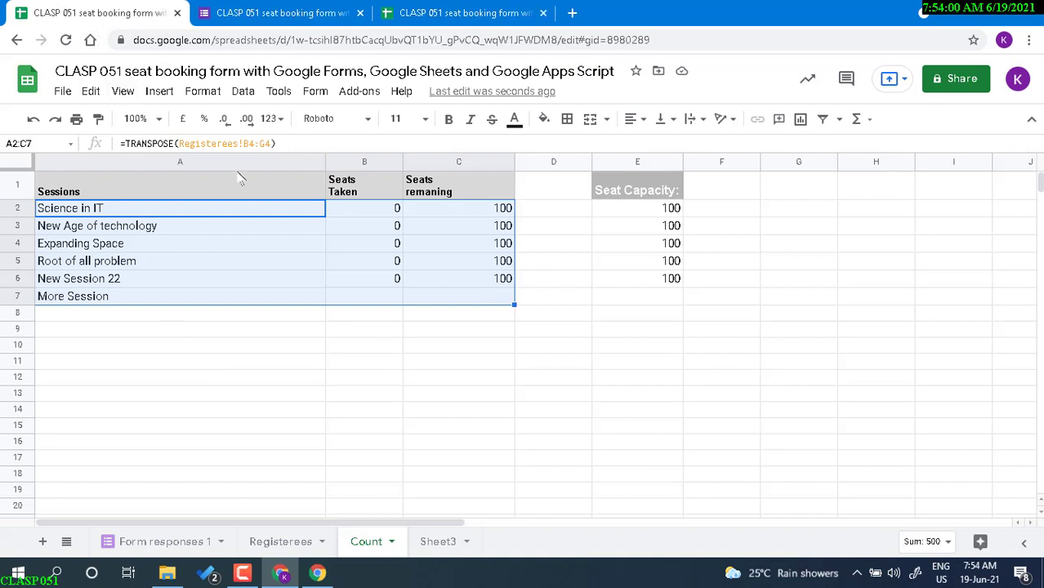